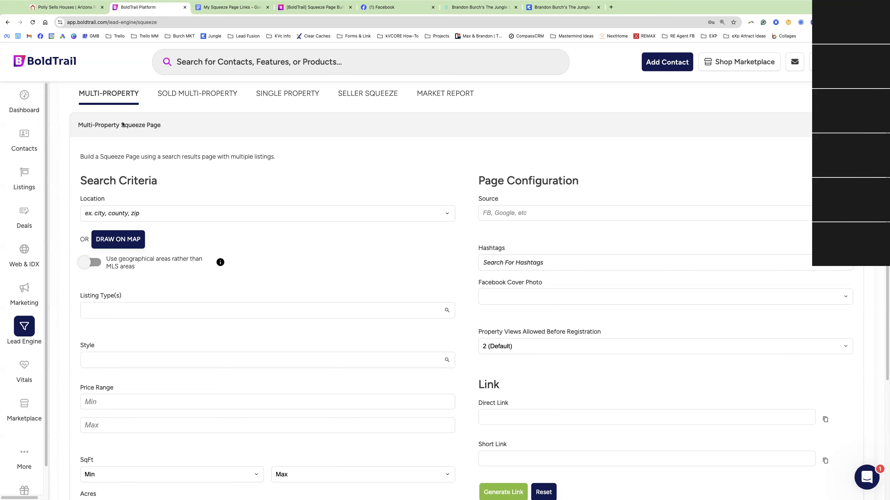
Check the live Polly Sells Houses map search, then highlight the Free List of New Construction idea in the course notes
{"action": "scroll", "coordinate": [256, 92], "scroll_direction": "up", "scroll_amount": 1}
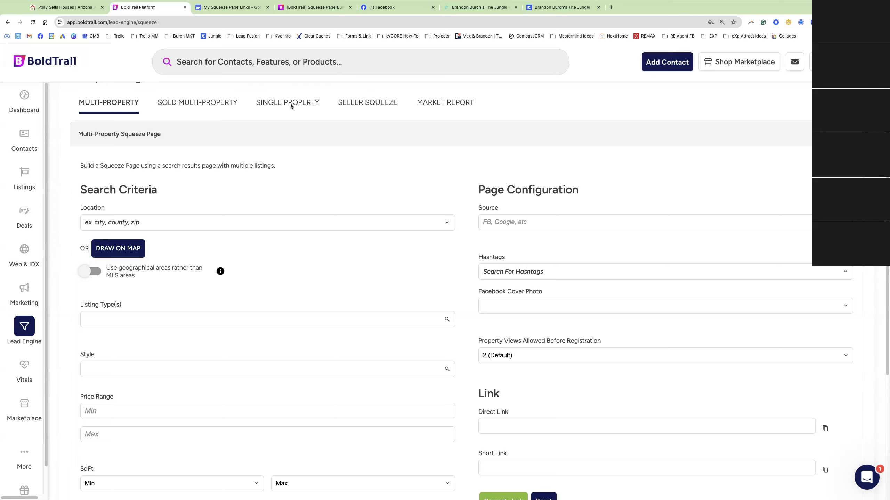
{"action": "left_click", "coordinate": [64, 7]}
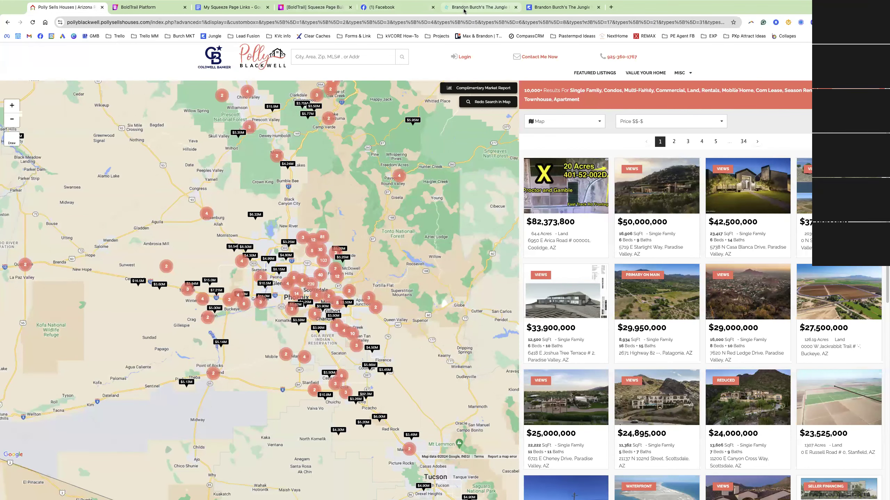
{"action": "left_click", "coordinate": [479, 7]}
{"action": "left_click_drag", "start_coordinate": [336, 141], "coordinate": [534, 138]}
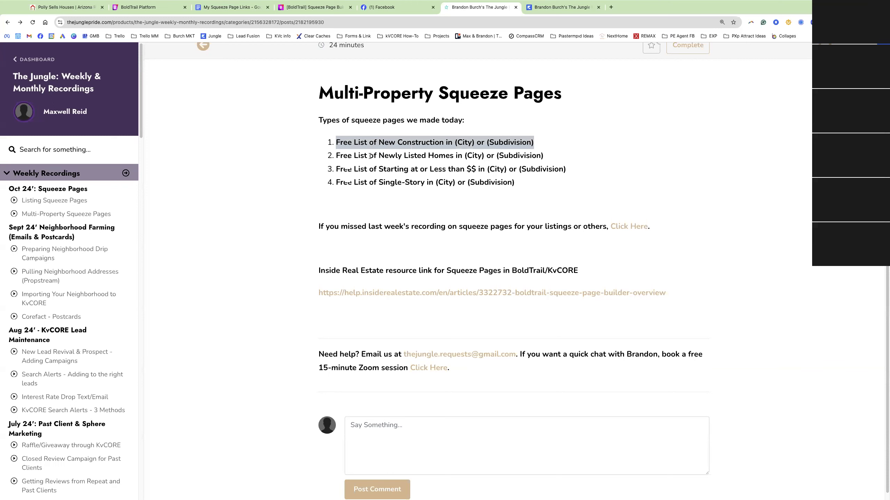
Highlight the newly listed, starting-price, single-story and new construction ideas, then return to the BoldTrail dashboard
{"action": "left_click_drag", "start_coordinate": [378, 155], "coordinate": [495, 156]}
{"action": "left_click_drag", "start_coordinate": [383, 169], "coordinate": [559, 170]}
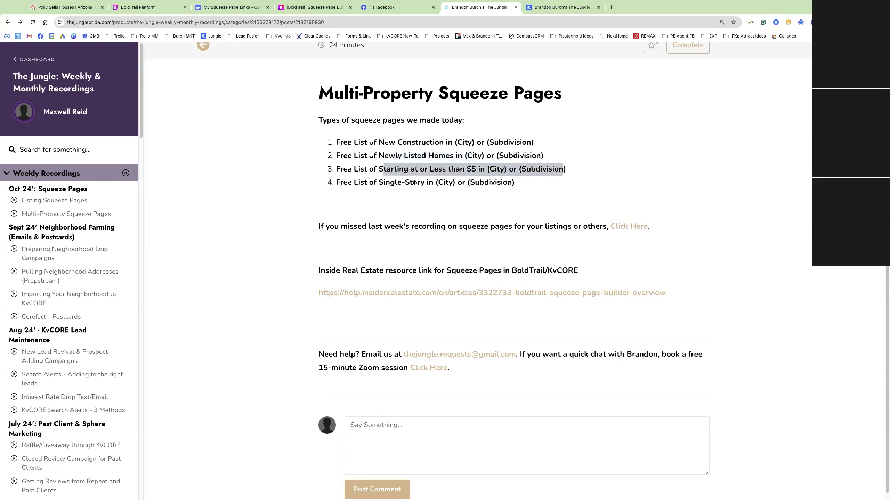
{"action": "left_click_drag", "start_coordinate": [354, 182], "coordinate": [479, 182]}
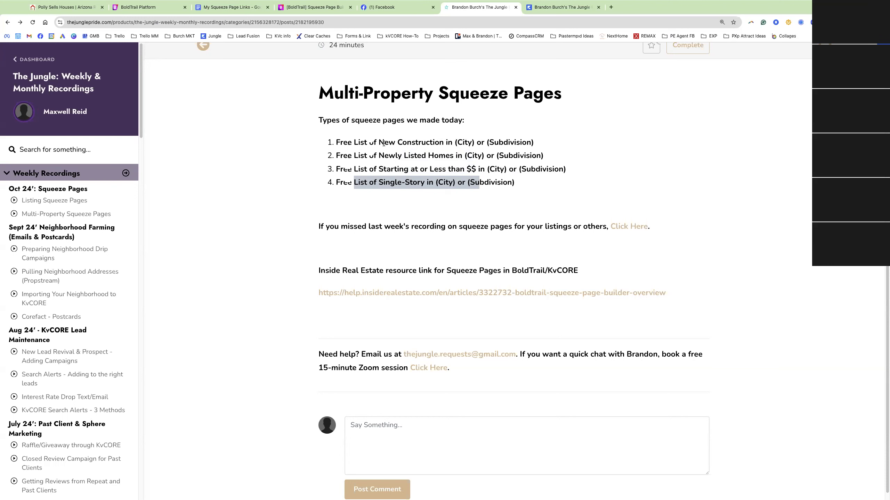
{"action": "left_click_drag", "start_coordinate": [379, 142], "coordinate": [474, 142]}
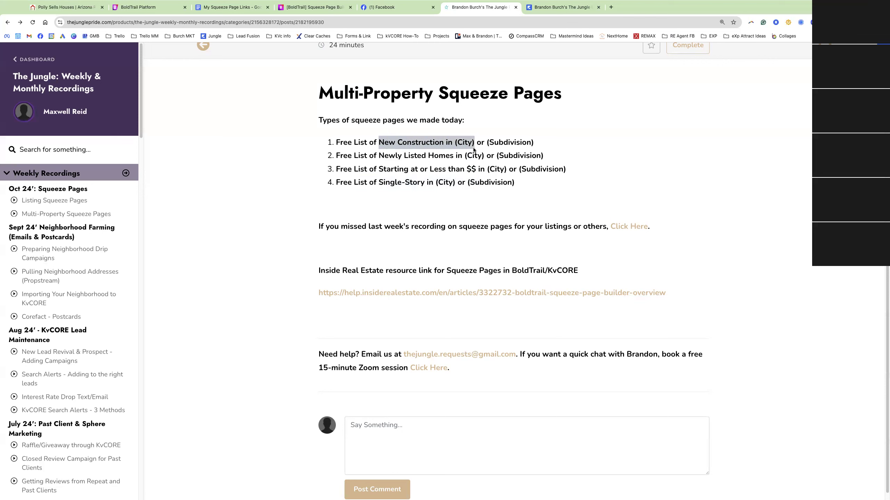
{"action": "left_click", "coordinate": [130, 5]}
{"action": "left_click", "coordinate": [32, 98]}
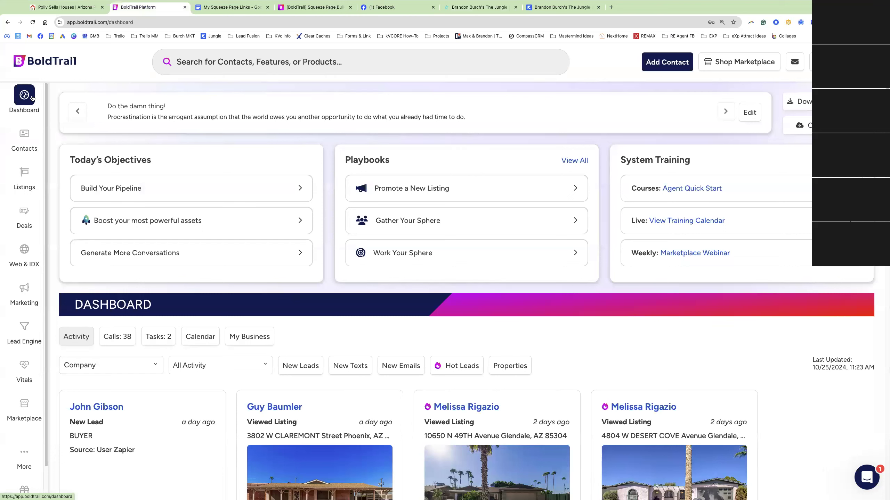
From Lead Engine, start building an IDX squeeze page on the pollysellshouses.com domain
{"action": "left_click", "coordinate": [25, 327]}
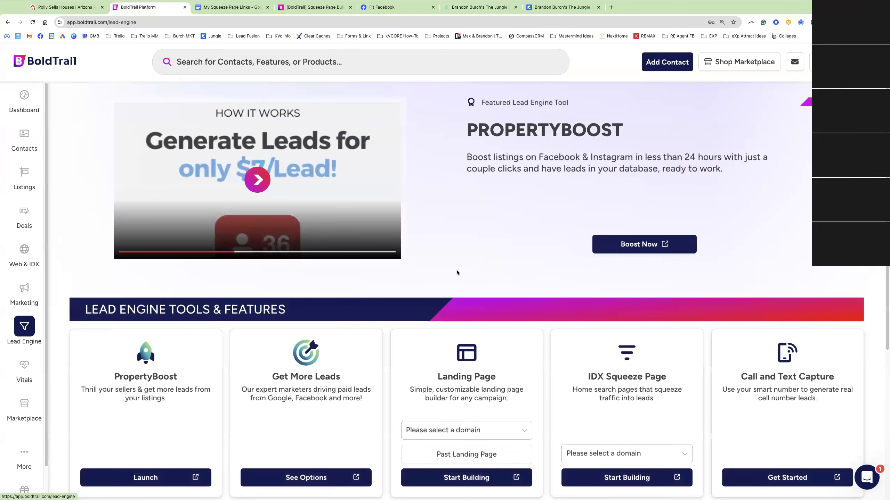
{"action": "scroll", "coordinate": [594, 308], "scroll_direction": "down", "scroll_amount": 1}
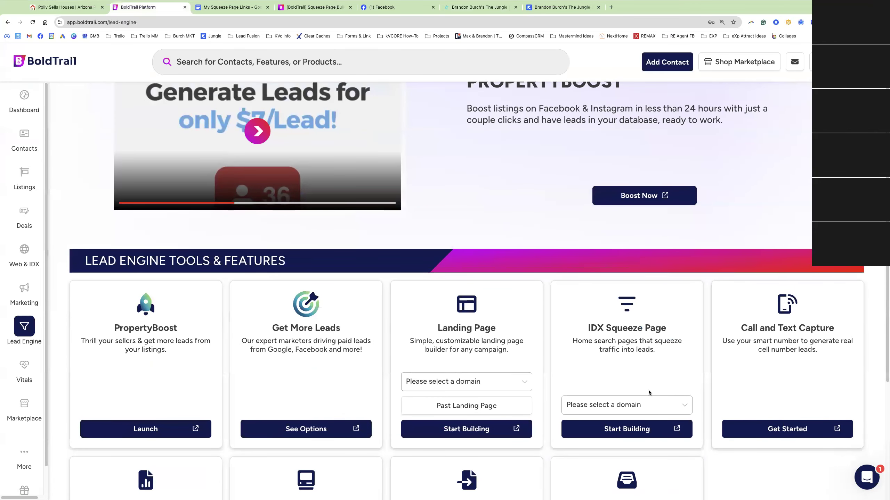
{"action": "left_click", "coordinate": [619, 405]}
{"action": "scroll", "coordinate": [619, 405], "scroll_direction": "down", "scroll_amount": 1}
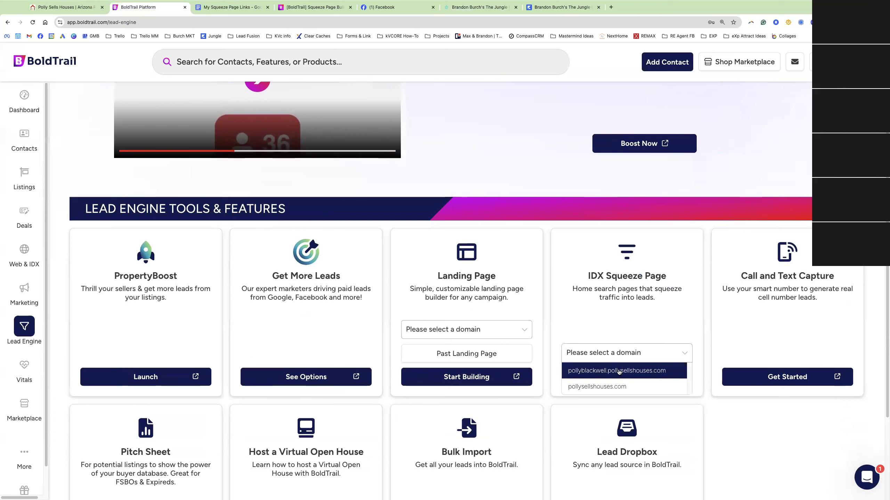
{"action": "left_click", "coordinate": [618, 387]}
{"action": "left_click", "coordinate": [631, 379]}
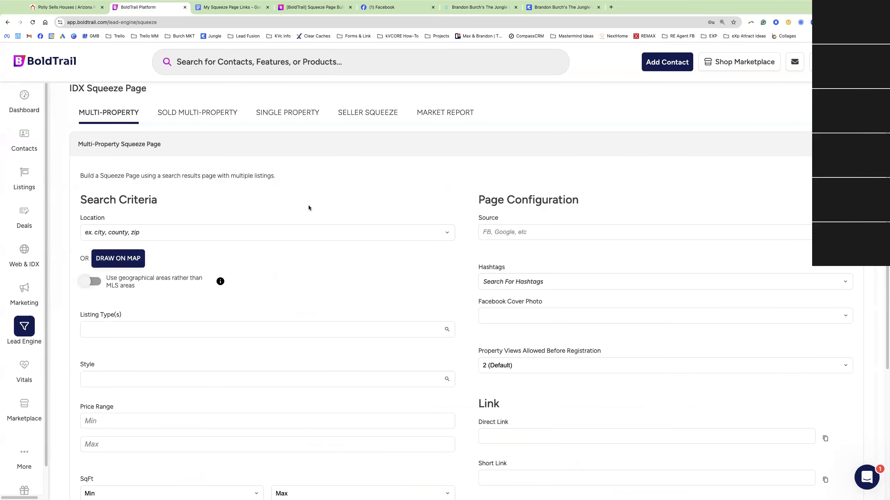
{"action": "scroll", "coordinate": [169, 193], "scroll_direction": "down", "scroll_amount": 1}
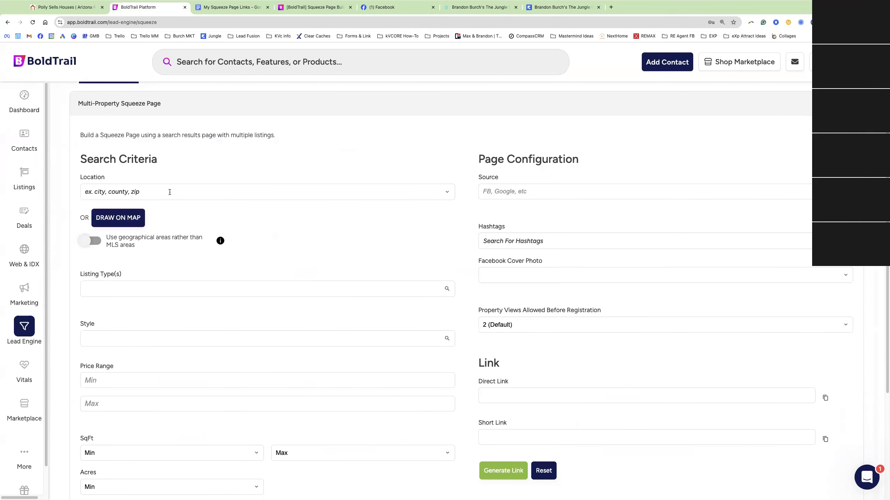
Glance at the live Polly Sells Houses site, then set the squeeze page Location to City: Phoenix, AZ
{"action": "left_click", "coordinate": [33, 4]}
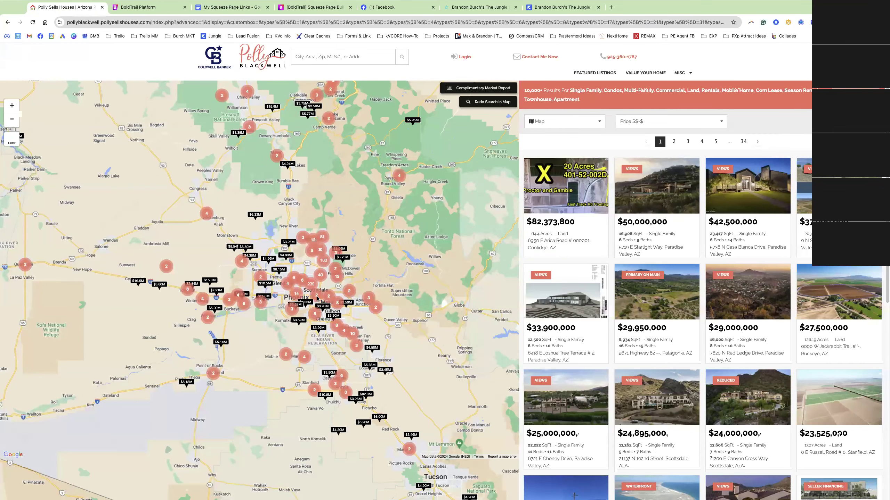
{"action": "left_click", "coordinate": [146, 7]}
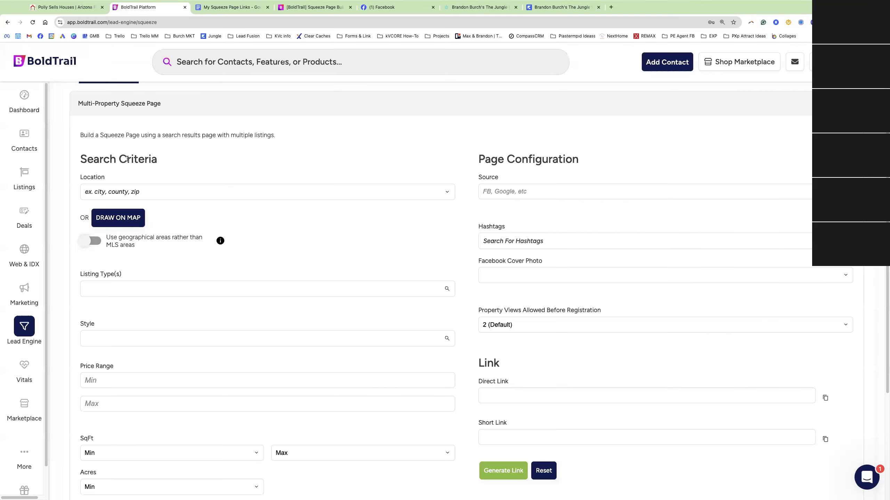
{"action": "type", "text": "pho"}
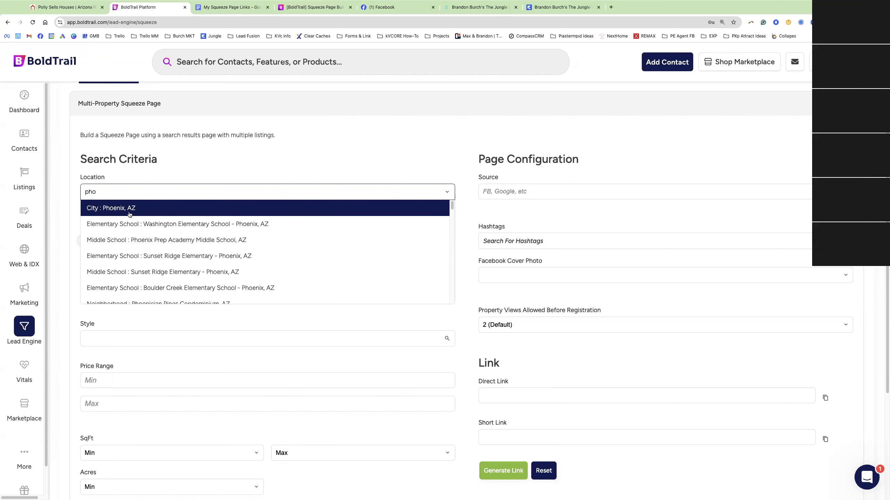
{"action": "left_click", "coordinate": [129, 215]}
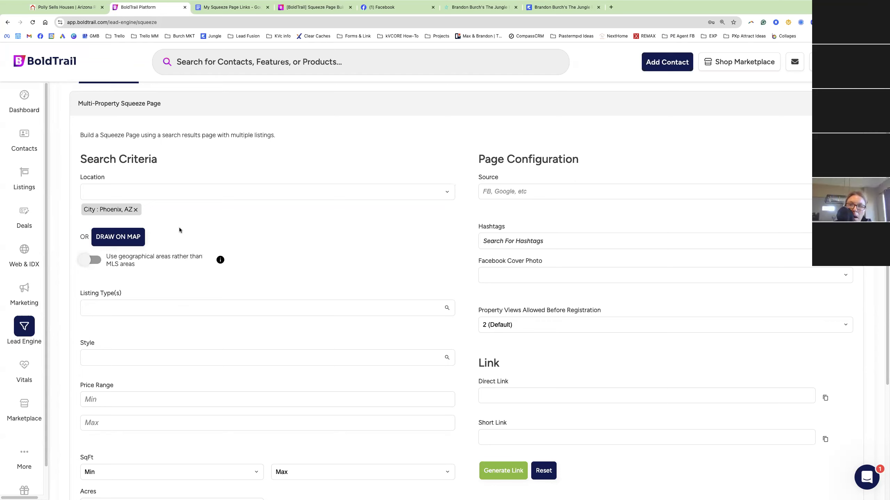
{"action": "scroll", "coordinate": [178, 242], "scroll_direction": "down", "scroll_amount": 2}
{"action": "scroll", "coordinate": [176, 249], "scroll_direction": "down", "scroll_amount": 2}
Set the squeeze page listing type to Single Family
{"action": "scroll", "coordinate": [165, 201], "scroll_direction": "up", "scroll_amount": 2}
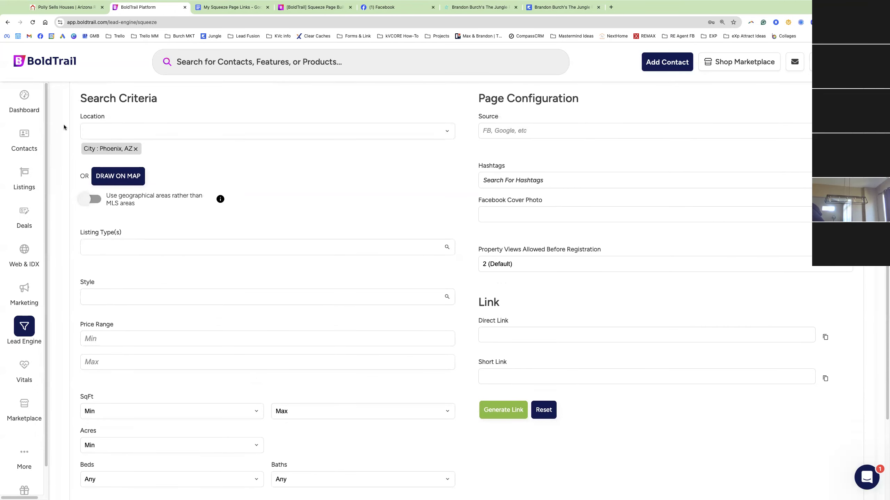
{"action": "left_click", "coordinate": [120, 247]}
{"action": "scroll", "coordinate": [123, 329], "scroll_direction": "down", "scroll_amount": 2}
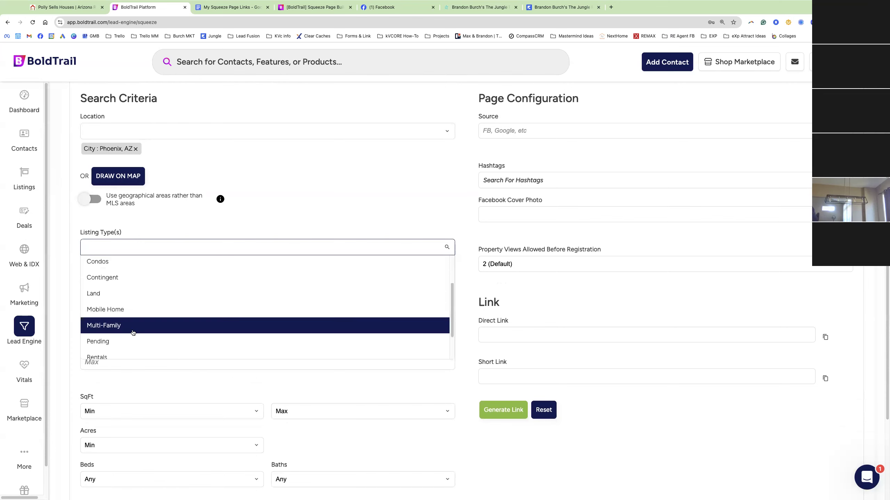
{"action": "scroll", "coordinate": [132, 337], "scroll_direction": "down", "scroll_amount": 2}
{"action": "left_click", "coordinate": [132, 336]}
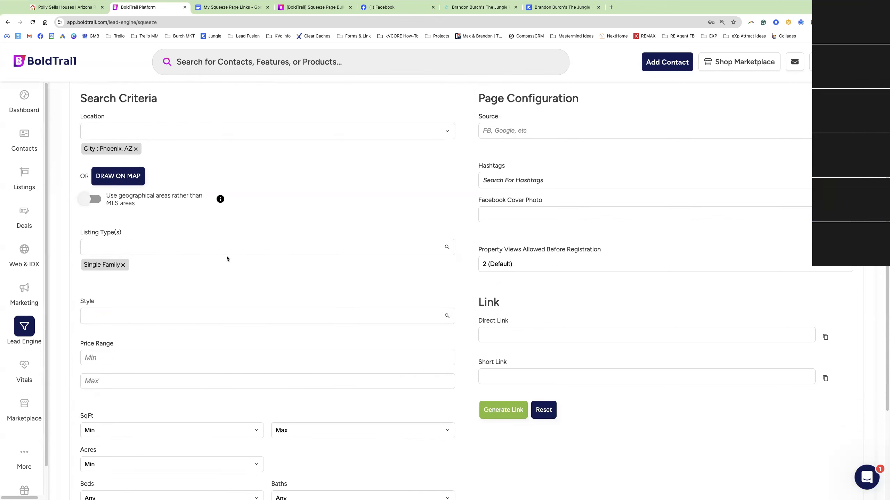
Enter a $400,000 minimum price and highlight the Options field
{"action": "scroll", "coordinate": [165, 262], "scroll_direction": "down", "scroll_amount": 3}
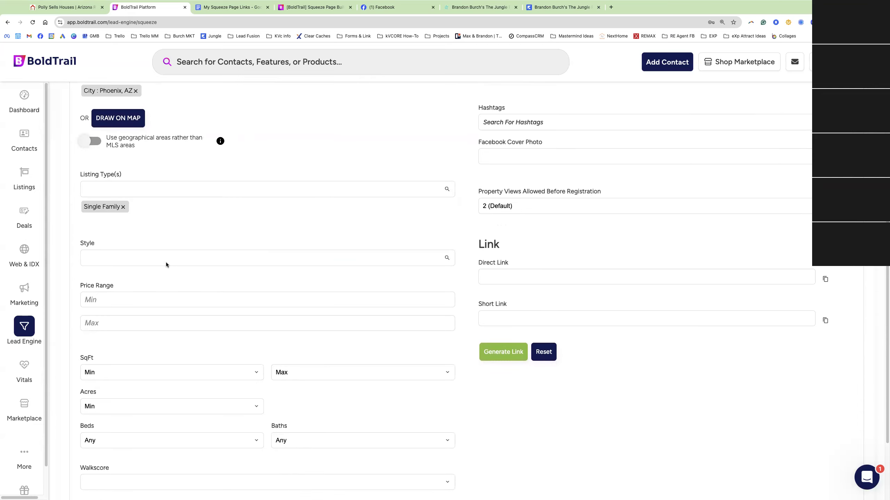
{"action": "left_click", "coordinate": [115, 261]}
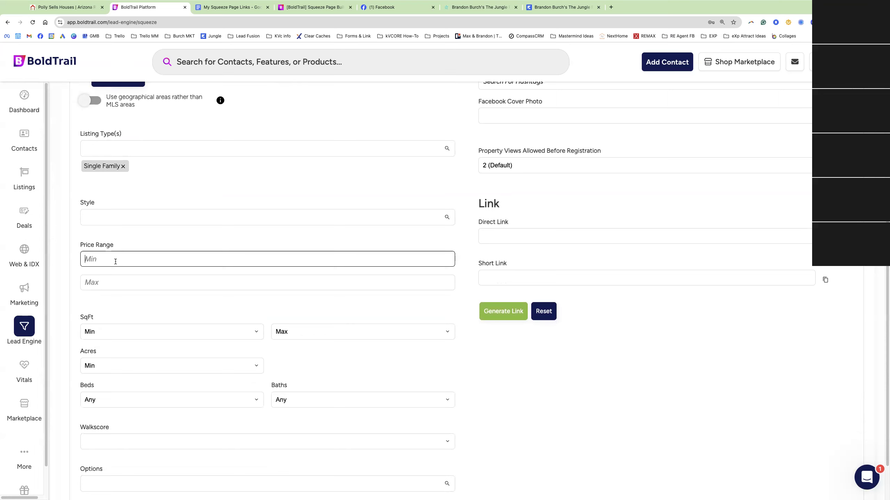
{"action": "type", "text": "400,000"}
{"action": "left_click", "coordinate": [137, 241]}
{"action": "scroll", "coordinate": [175, 243], "scroll_direction": "down", "scroll_amount": 2}
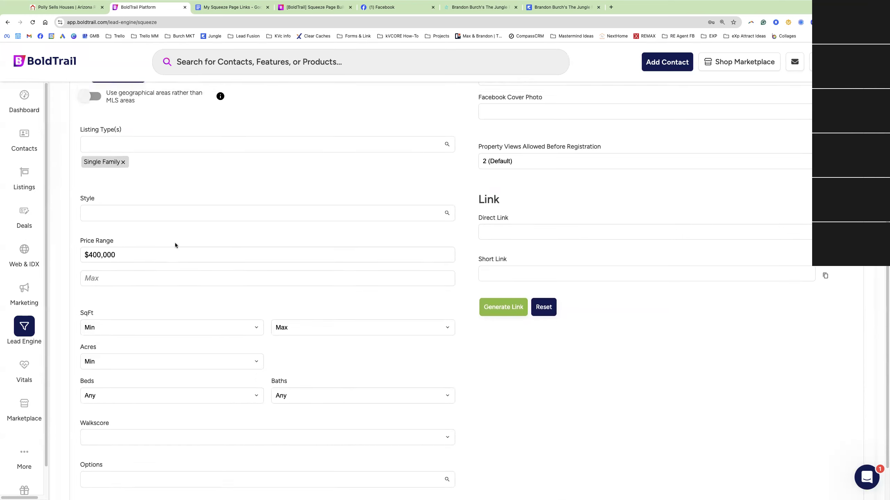
{"action": "left_click_drag", "start_coordinate": [106, 432], "coordinate": [79, 431]}
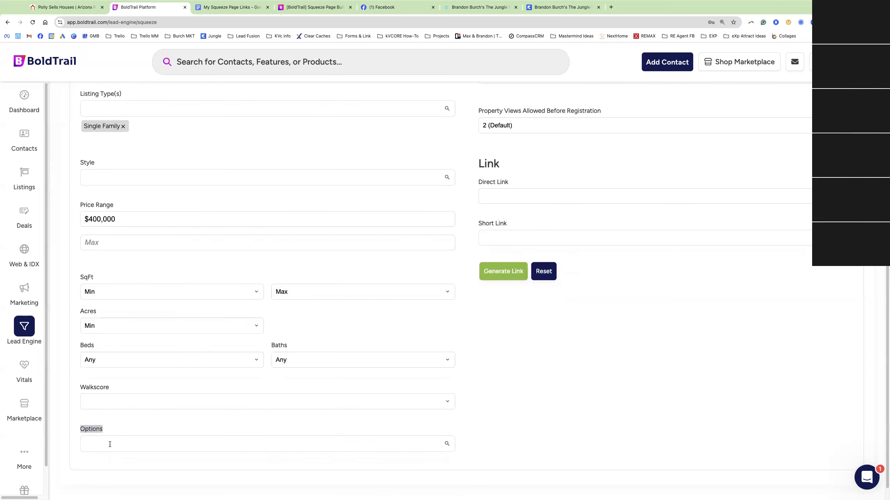
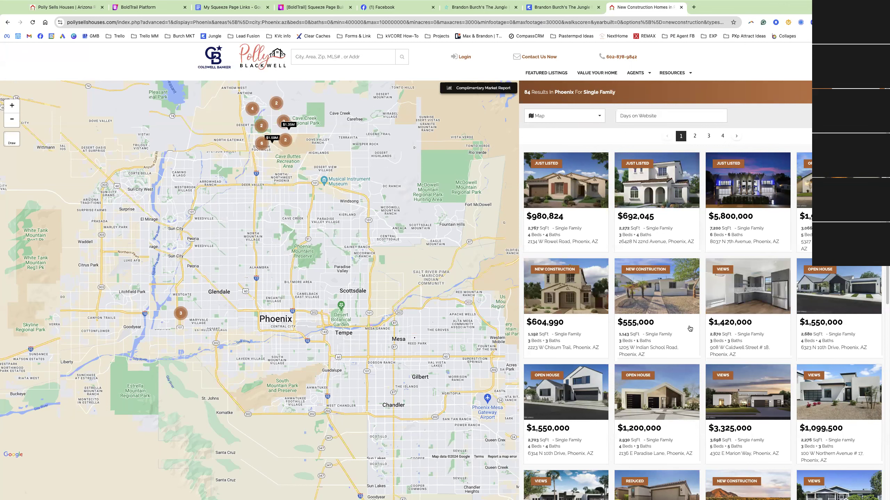
{"action": "left_click", "coordinate": [571, 268]}
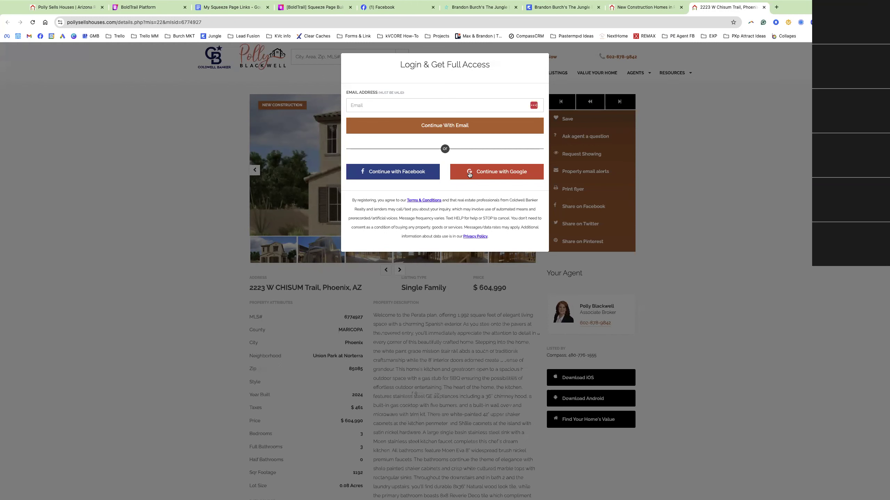
{"action": "left_click", "coordinate": [155, 7]}
{"action": "left_click", "coordinate": [500, 121]}
{"action": "left_click_drag", "start_coordinate": [501, 121], "coordinate": [478, 122]}
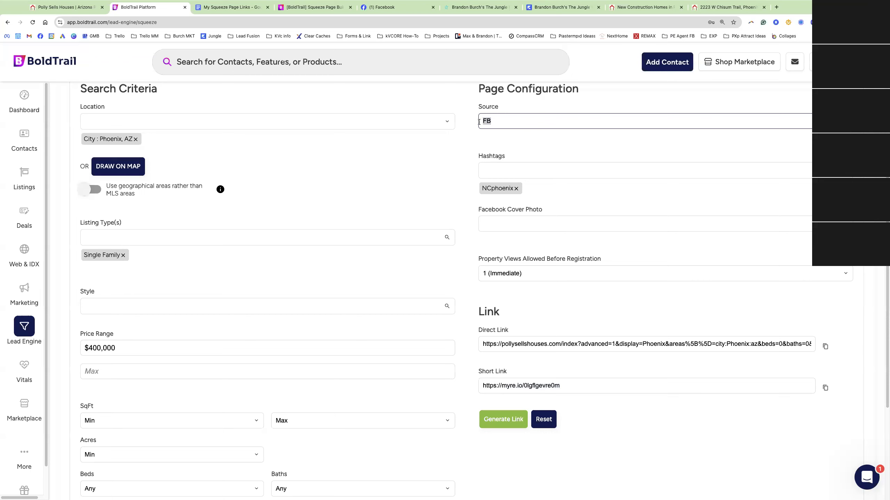
Review the NCphoenix hashtag and FB source values on the squeeze page
{"action": "left_click_drag", "start_coordinate": [480, 192], "coordinate": [513, 195]}
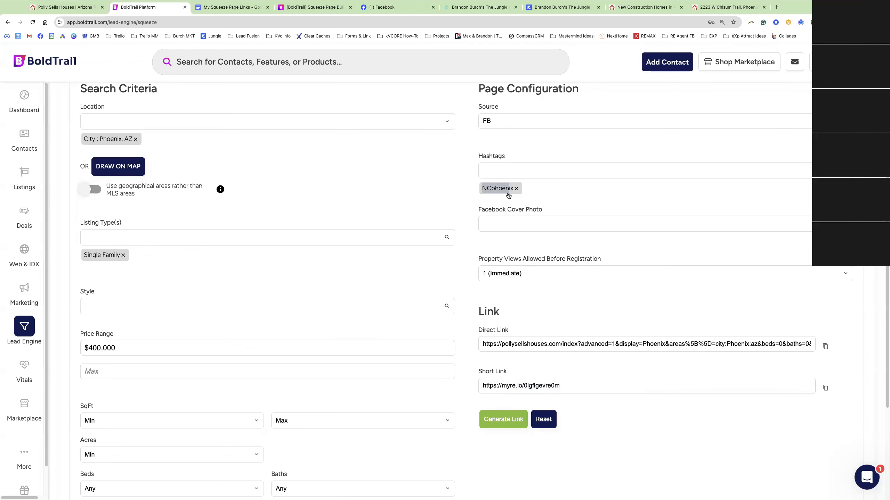
{"action": "left_click", "coordinate": [463, 193]}
{"action": "scroll", "coordinate": [481, 183], "scroll_direction": "up", "scroll_amount": 1}
{"action": "double_click", "coordinate": [484, 129]}
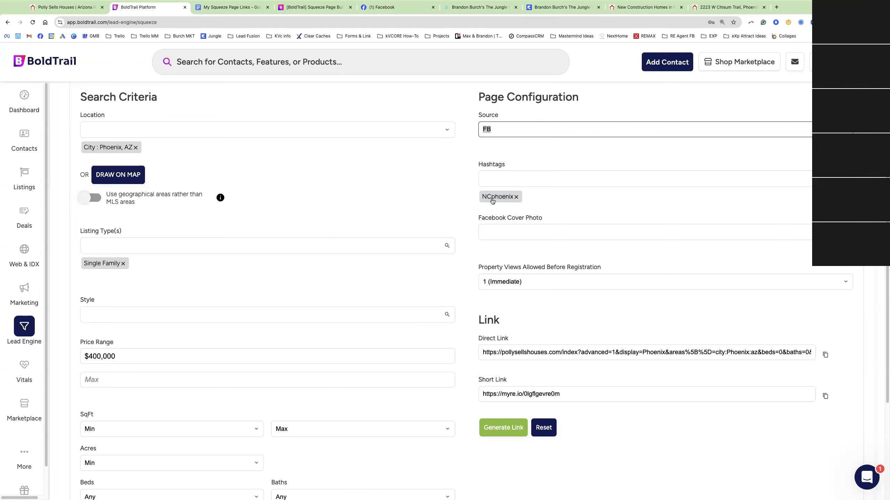
{"action": "scroll", "coordinate": [492, 201], "scroll_direction": "down", "scroll_amount": 5}
Allow 2 (Default) property views before registration, generate a new short link, and copy it
{"action": "left_click", "coordinate": [507, 163]}
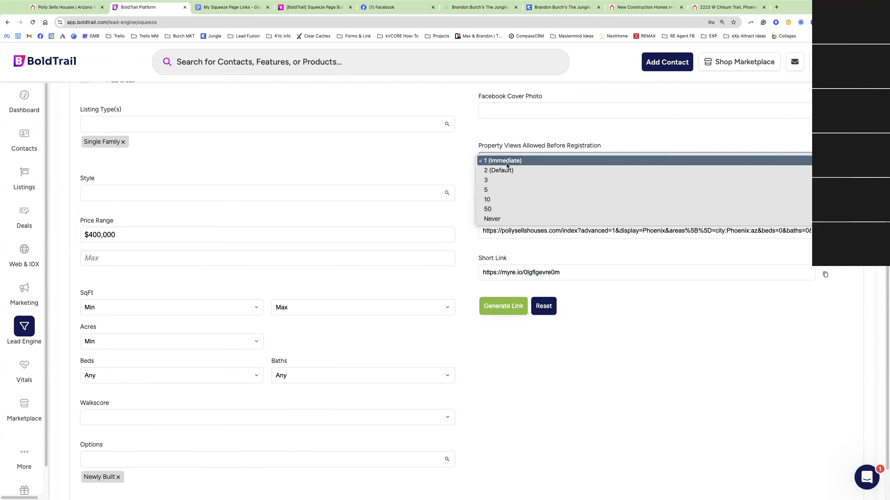
{"action": "left_click", "coordinate": [508, 171]}
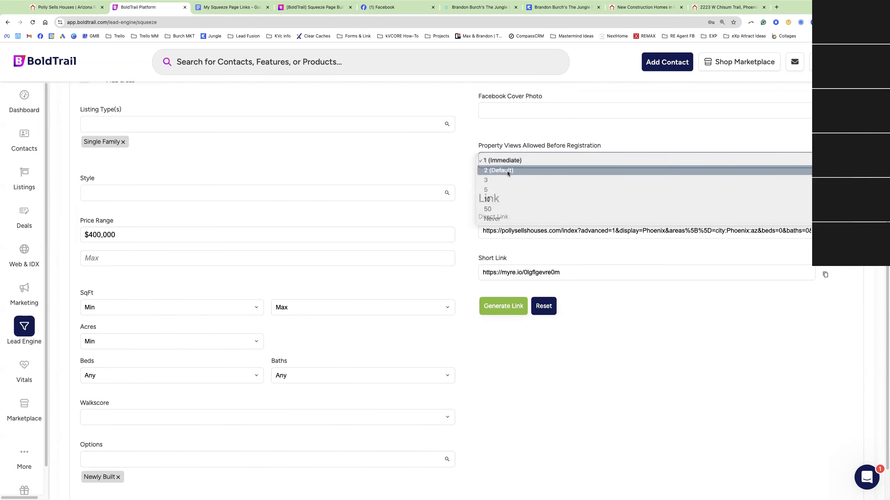
{"action": "left_click", "coordinate": [506, 308]}
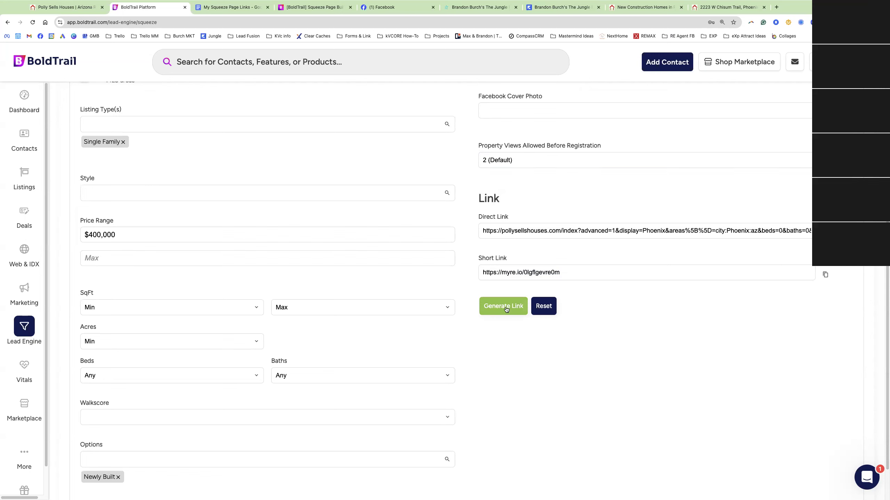
{"action": "left_click", "coordinate": [526, 272]}
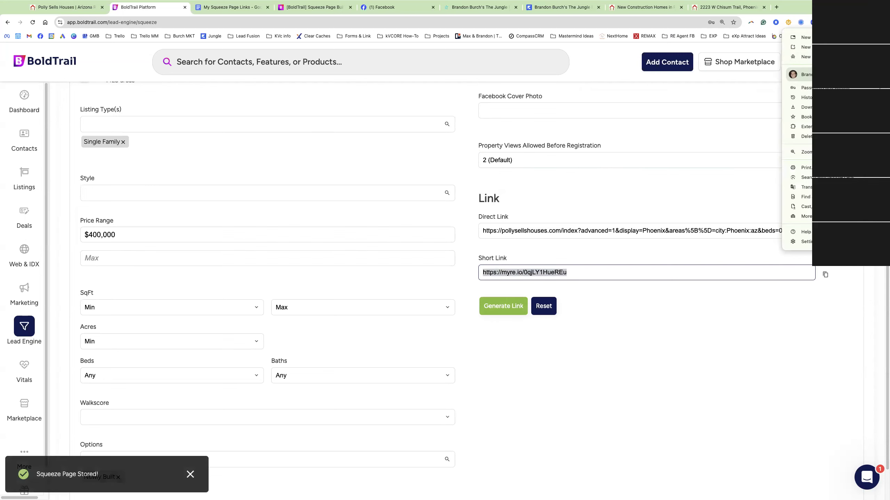
{"action": "left_click", "coordinate": [770, 51]}
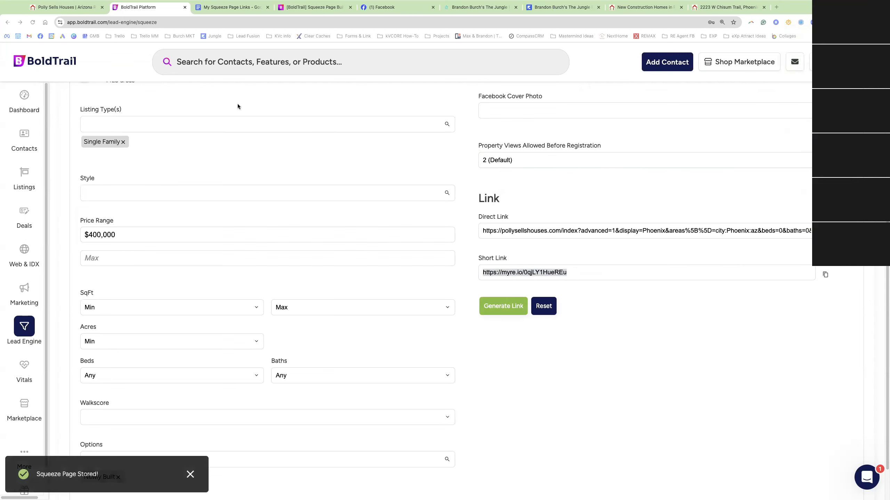
{"action": "left_click", "coordinate": [20, 16]}
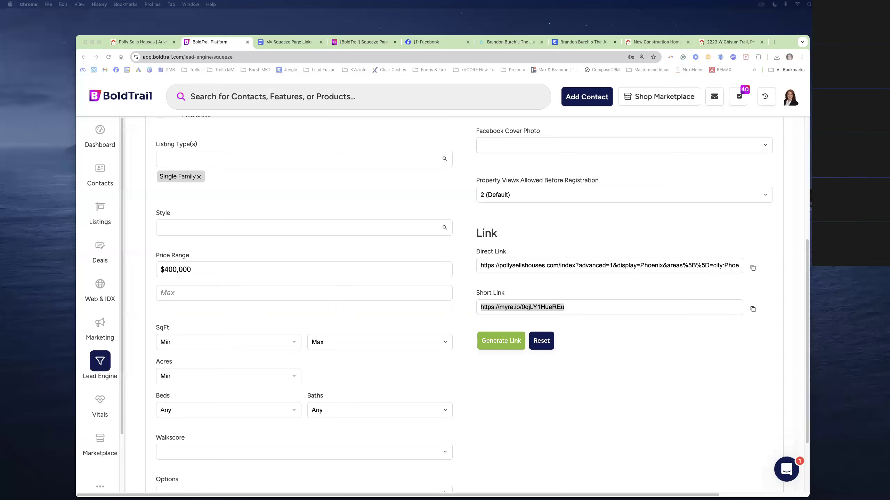
Load the copied short link in a new Incognito window
{"action": "key", "text": "super+shift+n"}
{"action": "left_click_drag", "start_coordinate": [695, 92], "coordinate": [368, 38]}
{"action": "left_click", "coordinate": [181, 50]}
{"action": "type", "text": "https://myre.io/0qjLY1HueREu'"}
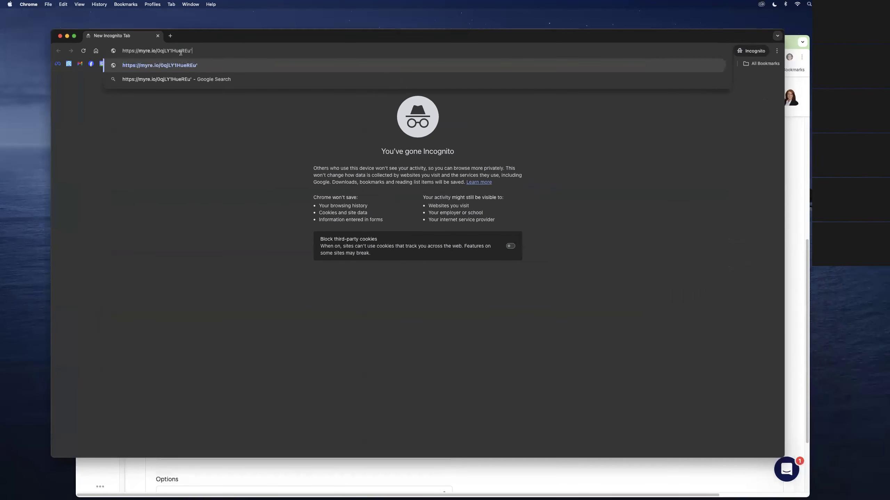
{"action": "key", "text": "Return"}
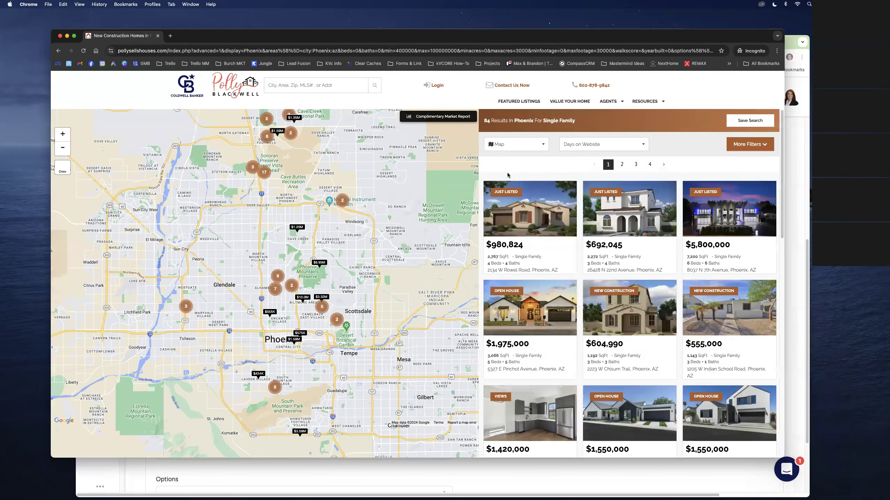
View the Rowel Road listing and a similar property until registration is required, then close the window
{"action": "left_click", "coordinate": [523, 195]}
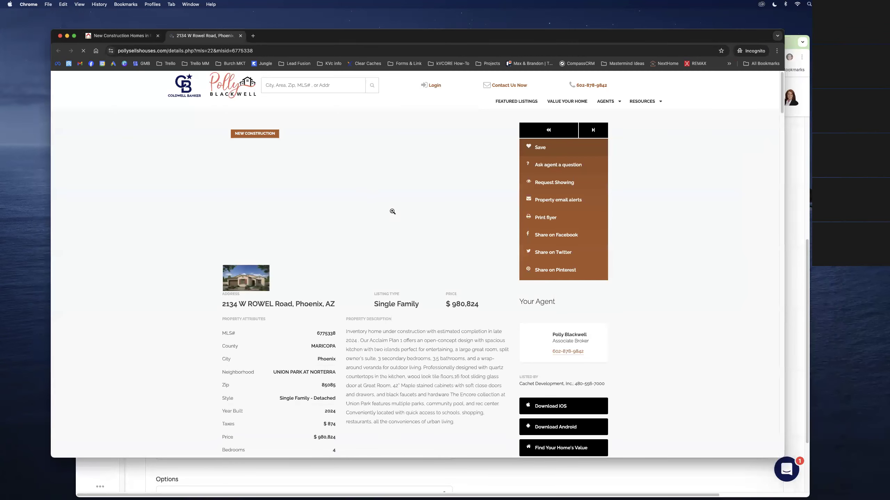
{"action": "scroll", "coordinate": [328, 284], "scroll_direction": "down", "scroll_amount": 20}
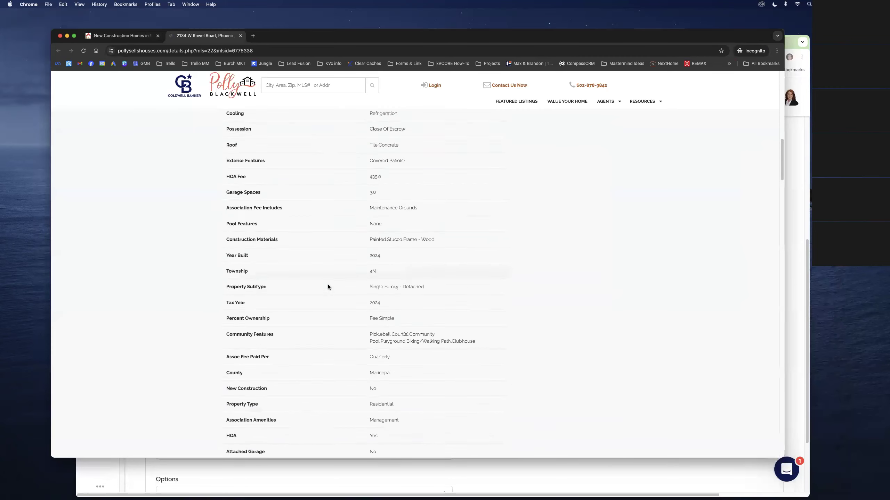
{"action": "scroll", "coordinate": [328, 284], "scroll_direction": "down", "scroll_amount": 20}
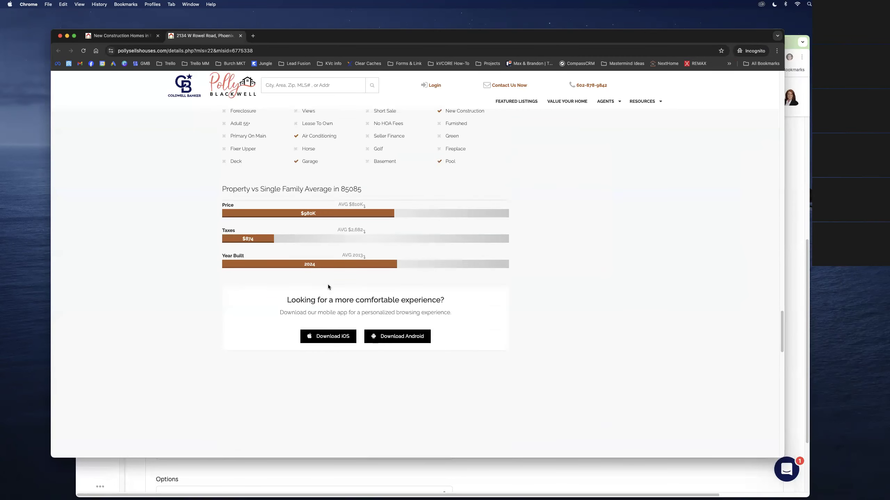
{"action": "scroll", "coordinate": [328, 285], "scroll_direction": "down", "scroll_amount": 10}
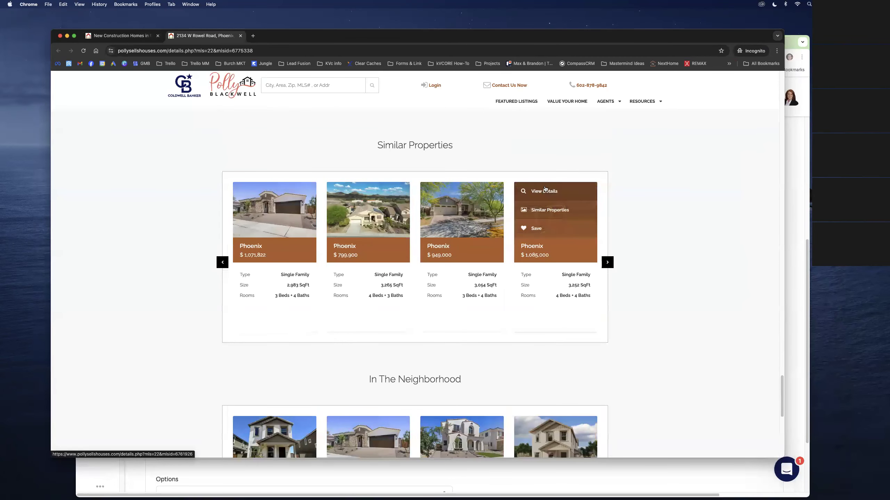
{"action": "left_click", "coordinate": [552, 191]}
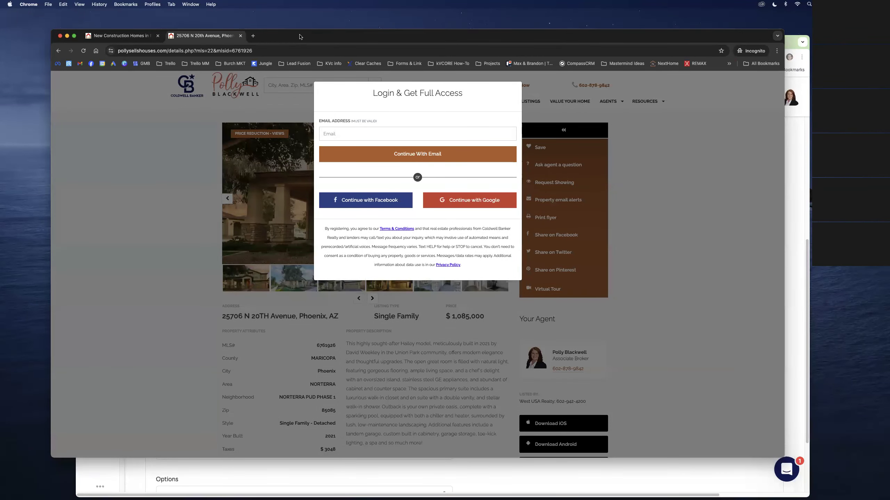
{"action": "key", "text": "super+shift+w"}
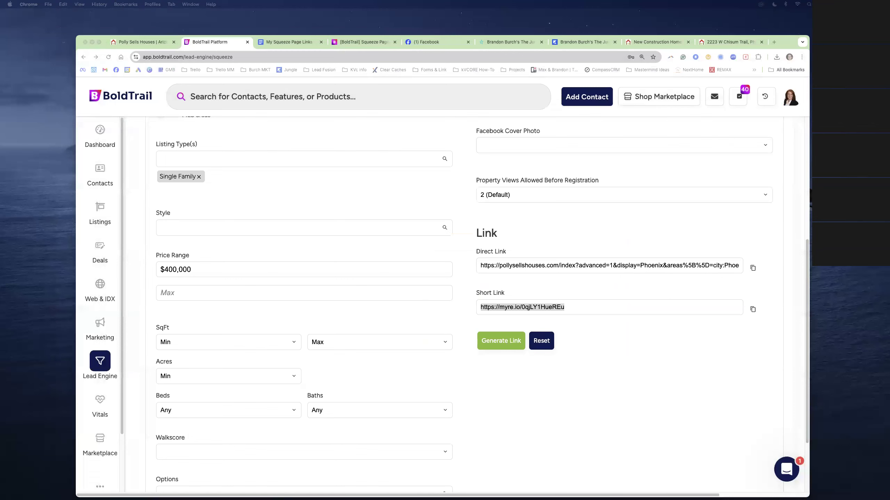
{"action": "left_click", "coordinate": [99, 42]}
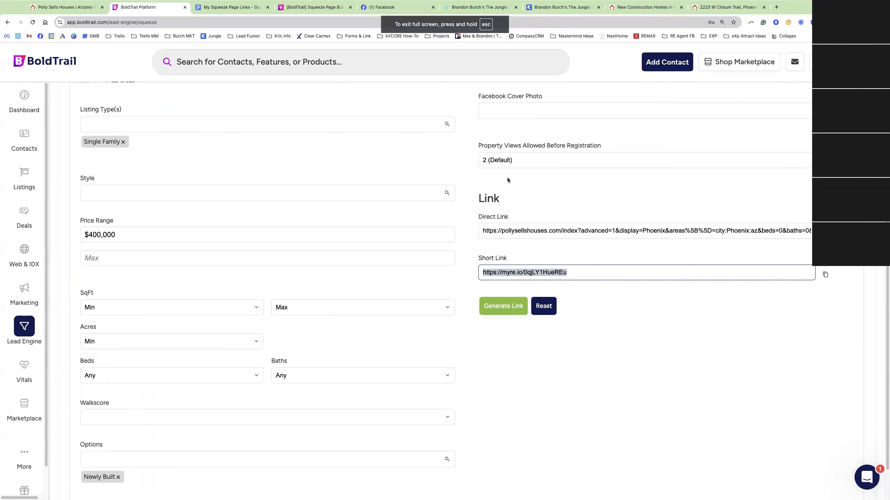
{"action": "left_click", "coordinate": [506, 161]}
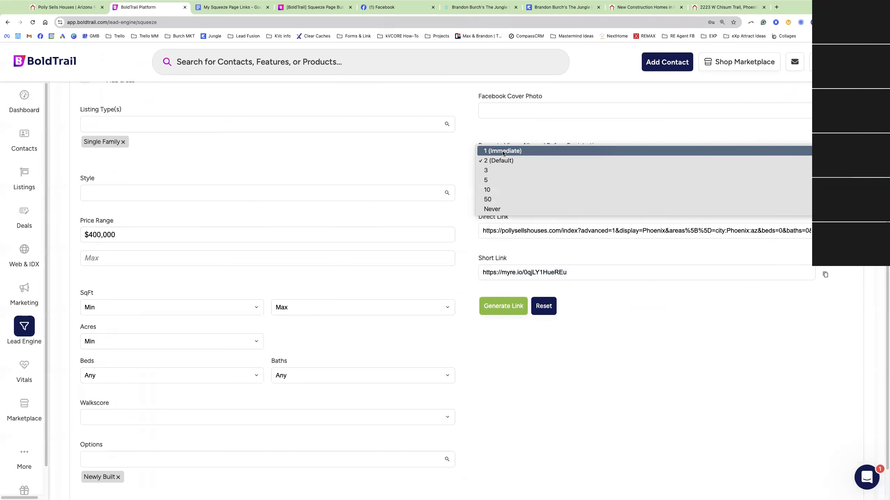
{"action": "left_click", "coordinate": [502, 151]}
{"action": "left_click", "coordinate": [512, 308]}
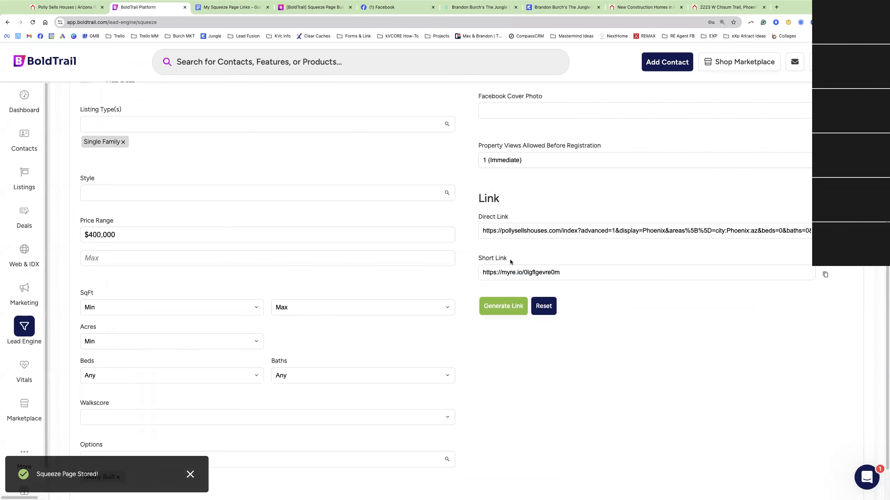
{"action": "scroll", "coordinate": [230, 148], "scroll_direction": "up", "scroll_amount": 4}
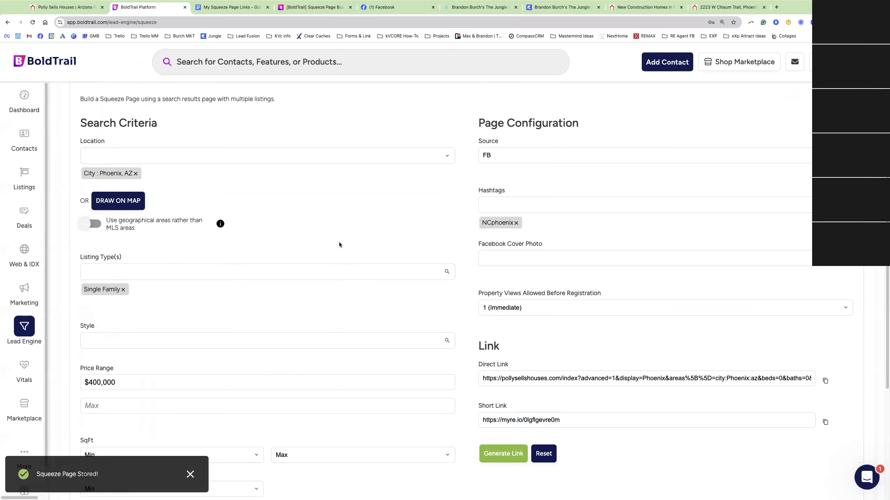
{"action": "scroll", "coordinate": [392, 279], "scroll_direction": "down", "scroll_amount": 3}
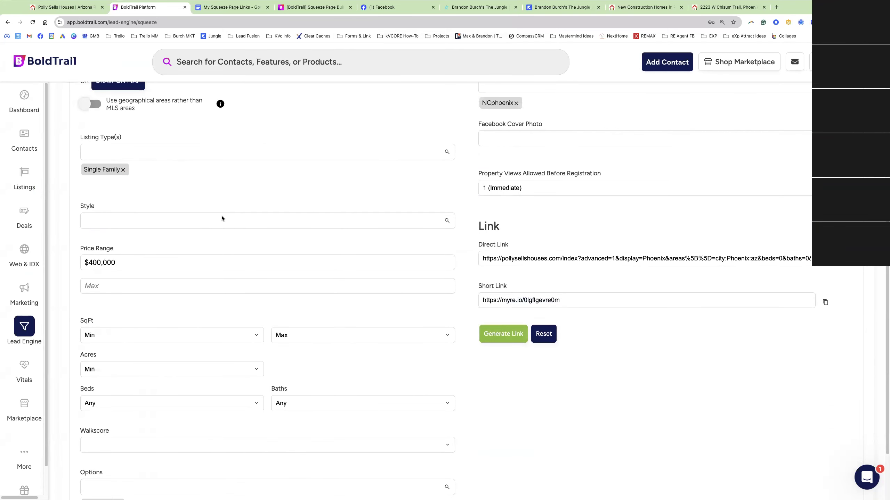
{"action": "triple_click", "coordinate": [536, 300]}
{"action": "key", "text": "ctrl+c"}
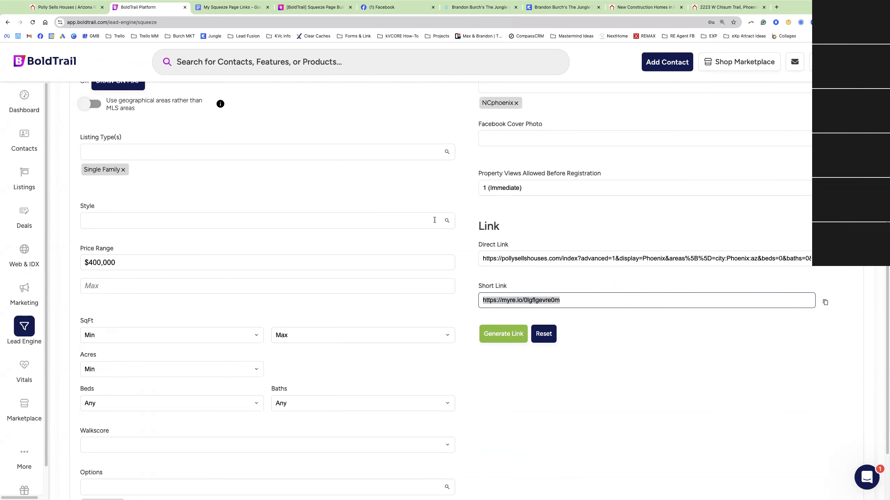
{"action": "left_click", "coordinate": [241, 8]}
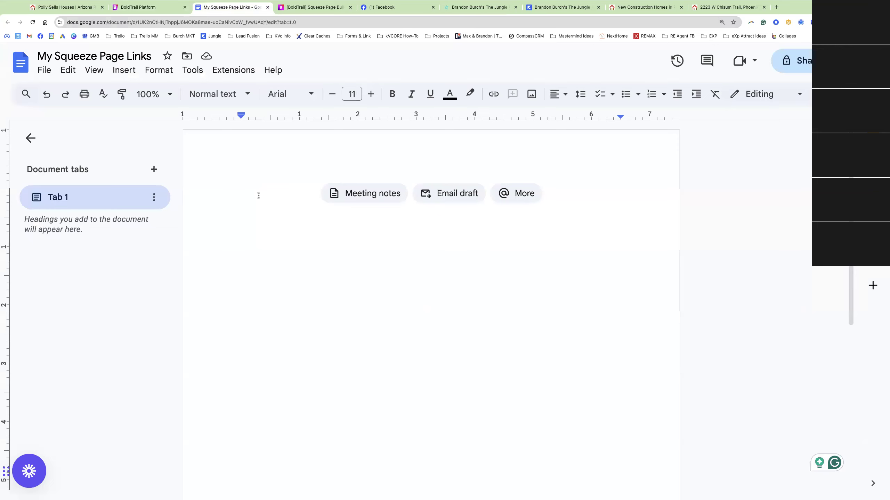
Paste the short link and add a bold 'Phoenix, AZ New Construction Homes' heading above it
{"action": "key", "text": "ctrl+v"}
{"action": "left_click", "coordinate": [241, 193]}
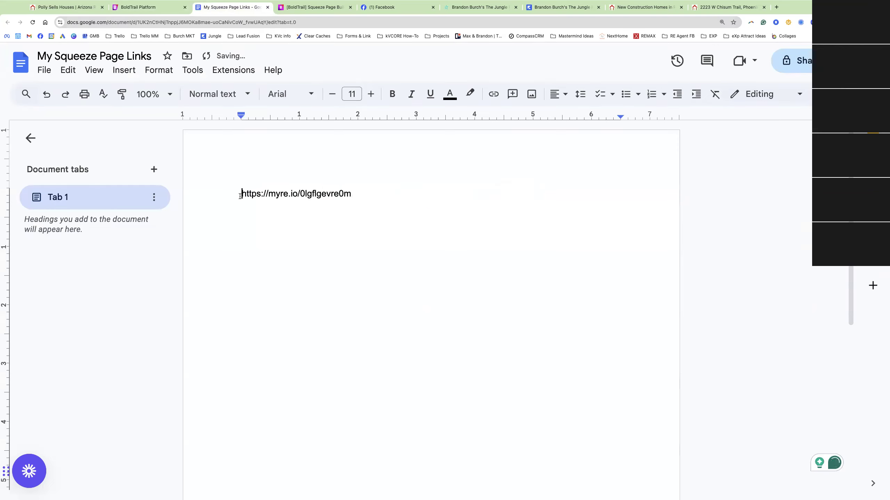
{"action": "key", "text": "Return"}
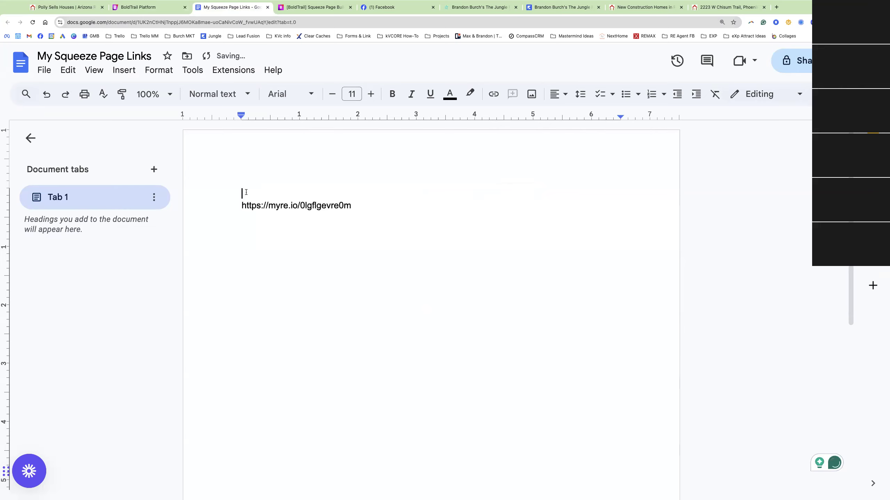
{"action": "type", "text": "Phoenix, AZ New"}
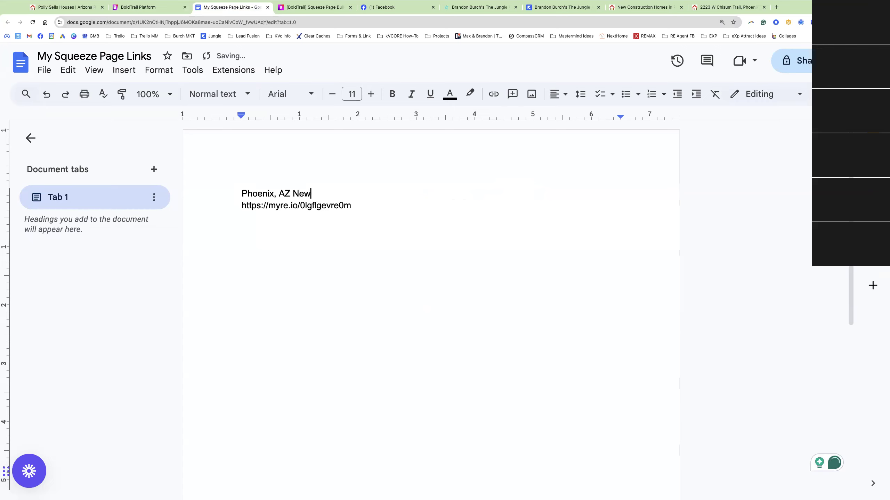
{"action": "type", "text": " Construction Homes"}
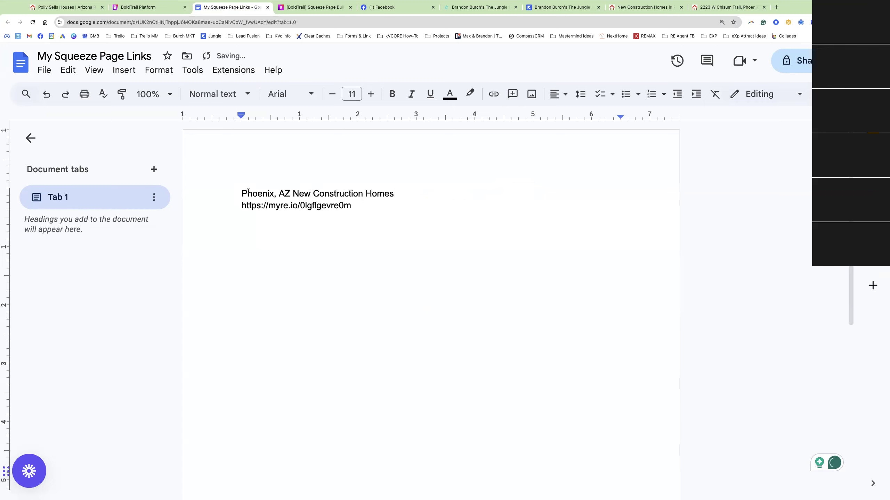
{"action": "left_click_drag", "start_coordinate": [241, 194], "coordinate": [403, 195]}
{"action": "key", "text": "ctrl+b"}
{"action": "left_click", "coordinate": [396, 211]}
{"action": "key", "text": "Return"}
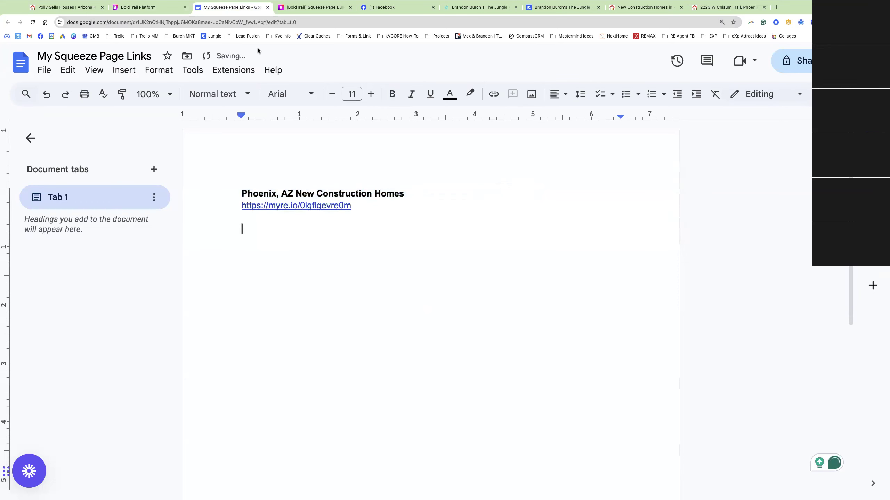
{"action": "left_click", "coordinate": [485, 7]}
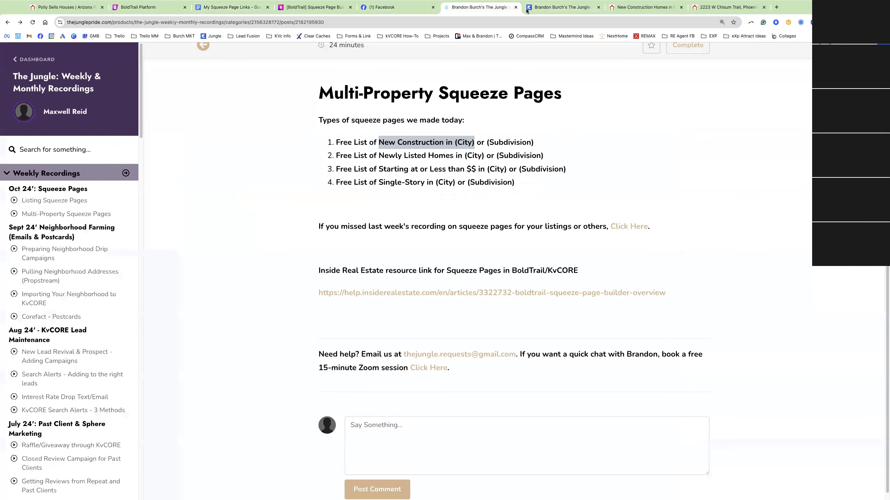
Pick the 'Free List of Single-Story' idea from the course page, then return to BoldTrail
{"action": "left_click", "coordinate": [414, 154]}
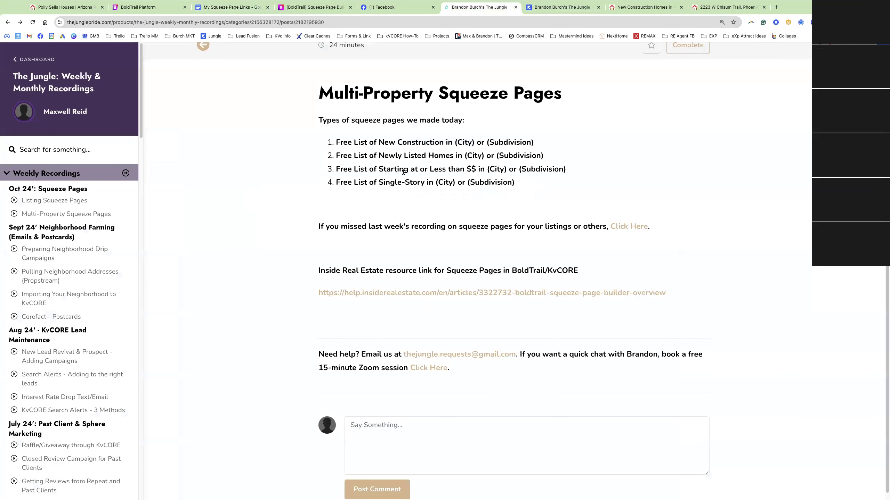
{"action": "left_click_drag", "start_coordinate": [517, 182], "coordinate": [348, 183]}
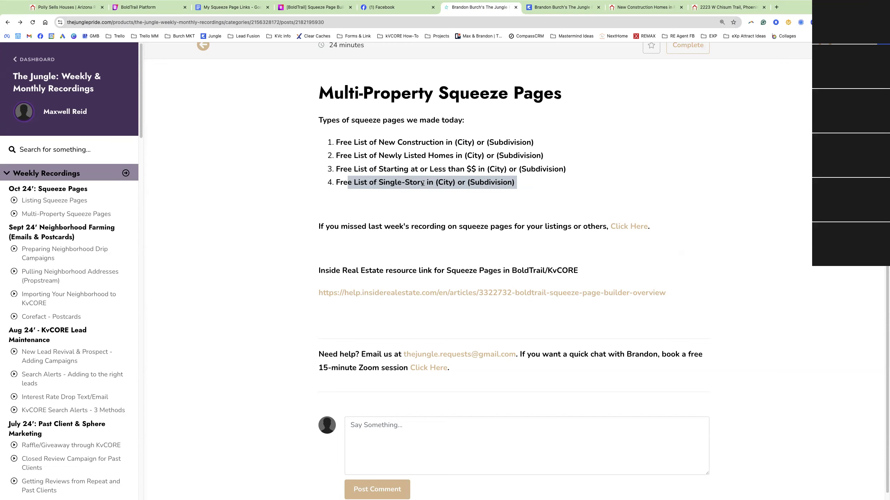
{"action": "triple_click", "coordinate": [421, 185]}
{"action": "left_click", "coordinate": [168, 10]}
{"action": "scroll", "coordinate": [152, 213], "scroll_direction": "up", "scroll_amount": 6}
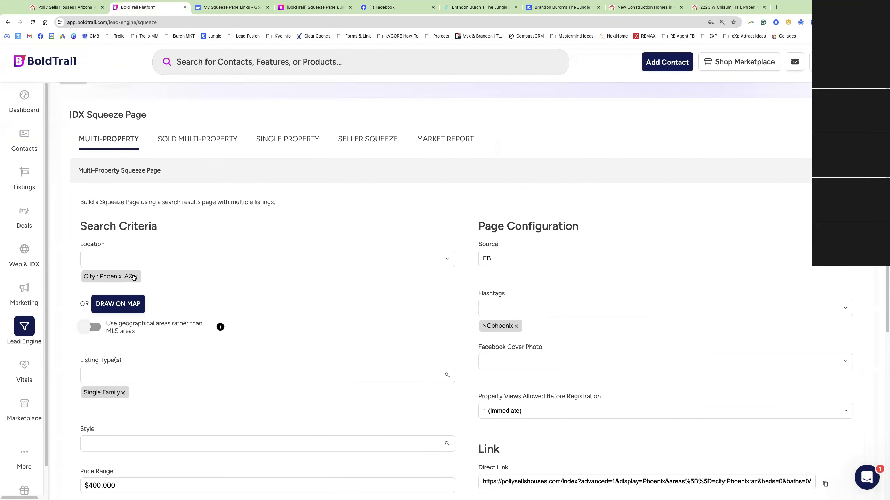
Check the $400,000 minimum price in the squeeze page criteria
{"action": "scroll", "coordinate": [134, 277], "scroll_direction": "down", "scroll_amount": 4}
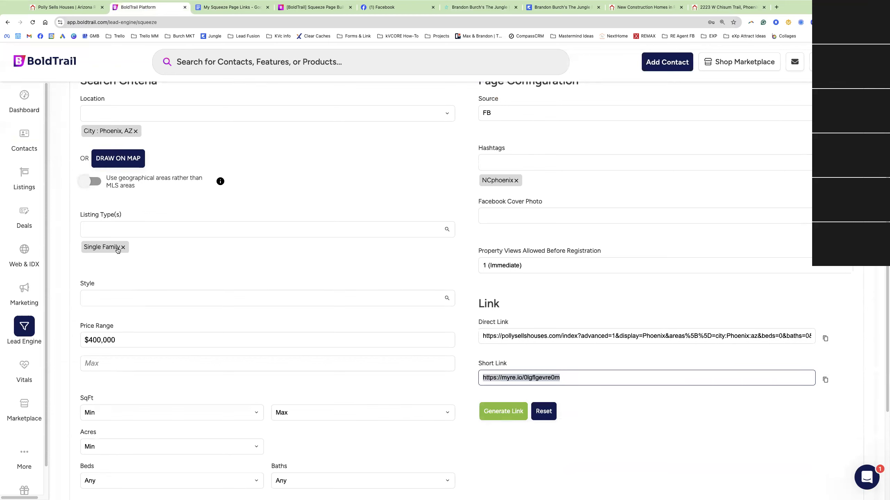
{"action": "left_click", "coordinate": [121, 343]}
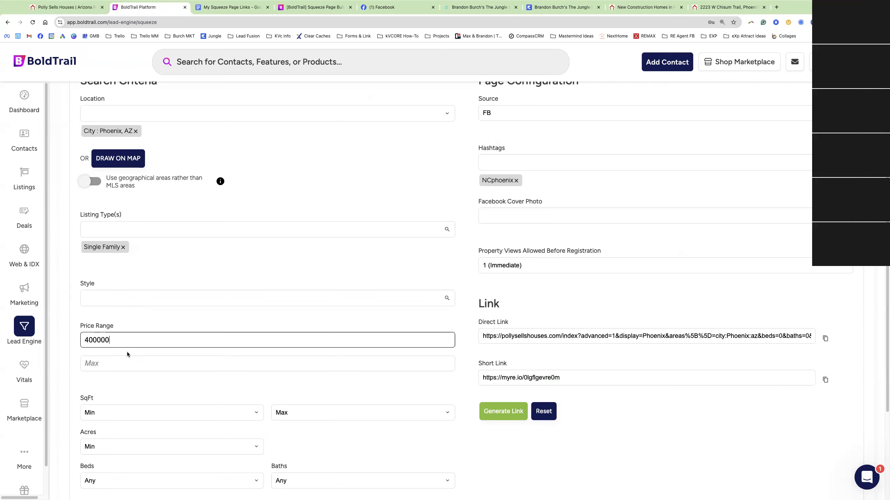
{"action": "scroll", "coordinate": [119, 348], "scroll_direction": "down", "scroll_amount": 1}
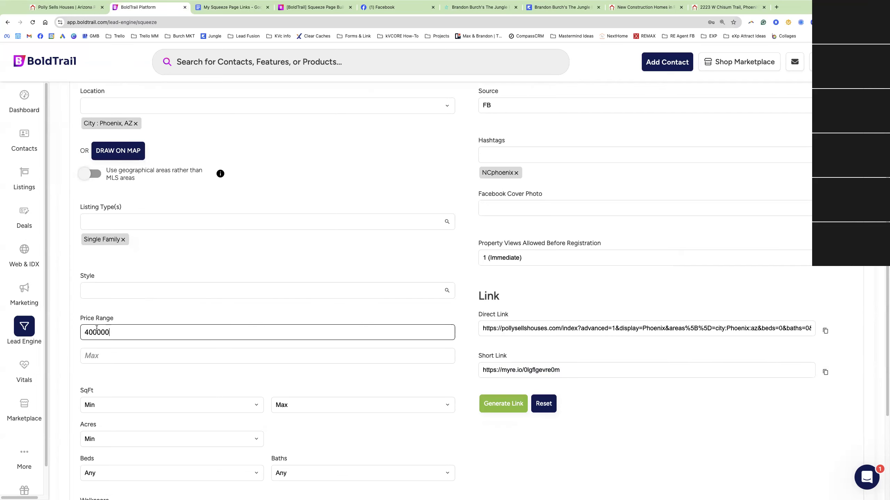
{"action": "scroll", "coordinate": [101, 330], "scroll_direction": "down", "scroll_amount": 10}
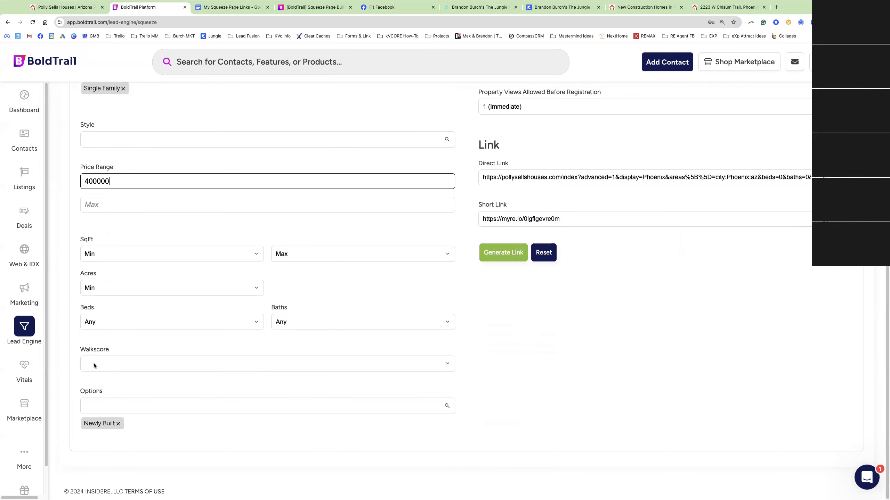
Replace the Newly Built option with 1 Story in the search options
{"action": "left_click", "coordinate": [119, 423]}
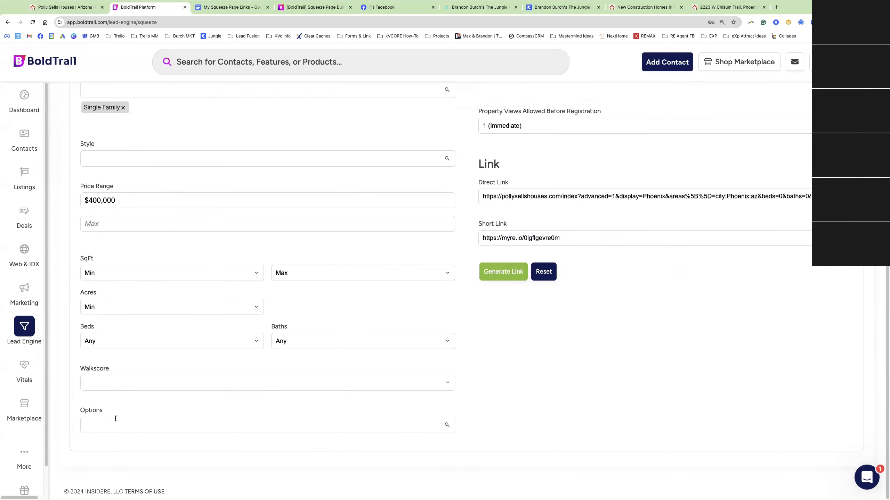
{"action": "left_click", "coordinate": [116, 423]}
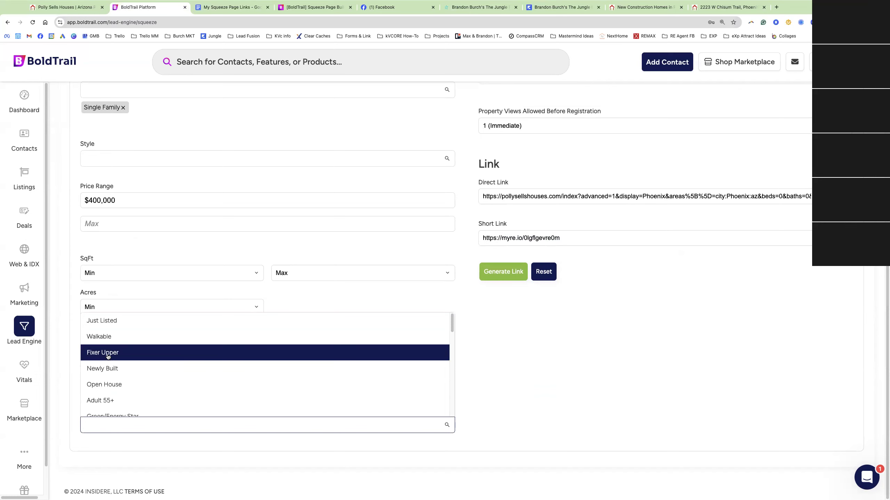
{"action": "scroll", "coordinate": [108, 356], "scroll_direction": "down", "scroll_amount": 3}
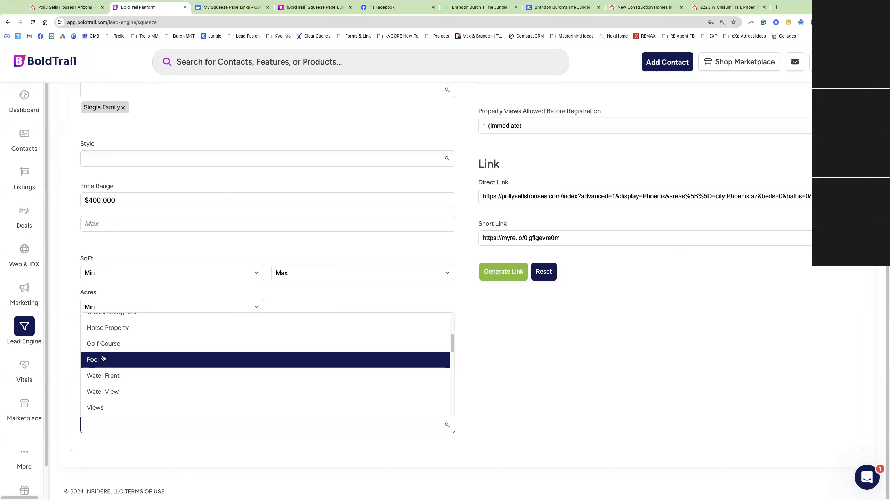
{"action": "scroll", "coordinate": [104, 358], "scroll_direction": "up", "scroll_amount": 5}
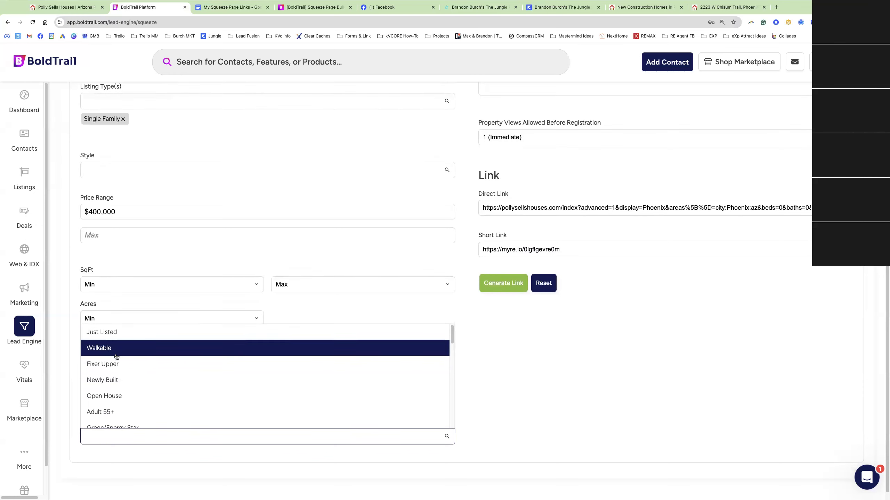
{"action": "type", "text": "story"}
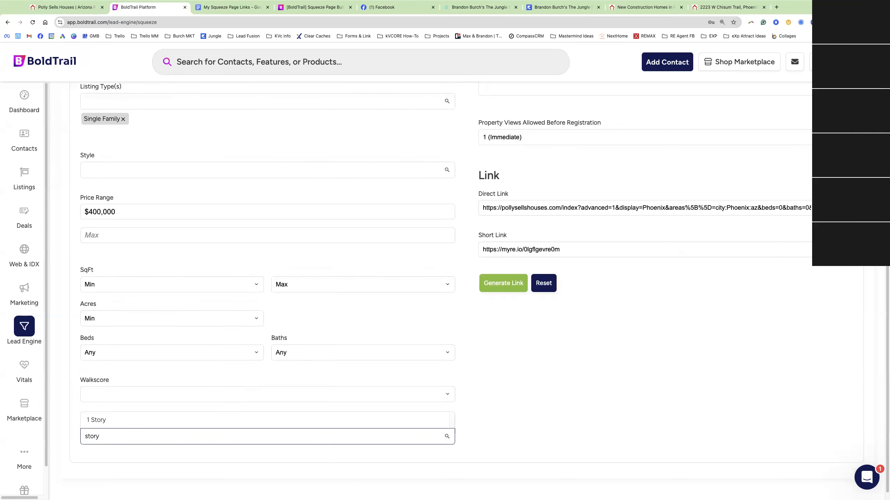
{"action": "left_click", "coordinate": [106, 423]}
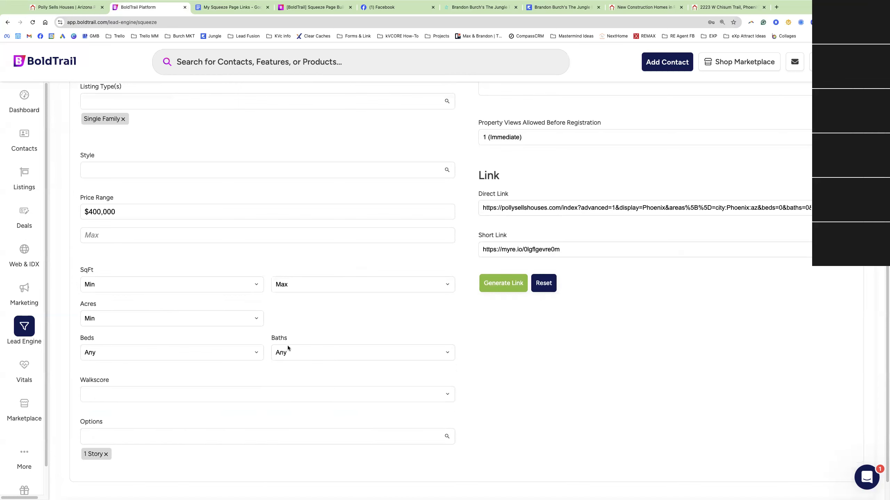
{"action": "scroll", "coordinate": [557, 359], "scroll_direction": "up", "scroll_amount": 2}
{"action": "scroll", "coordinate": [557, 360], "scroll_direction": "up", "scroll_amount": 4}
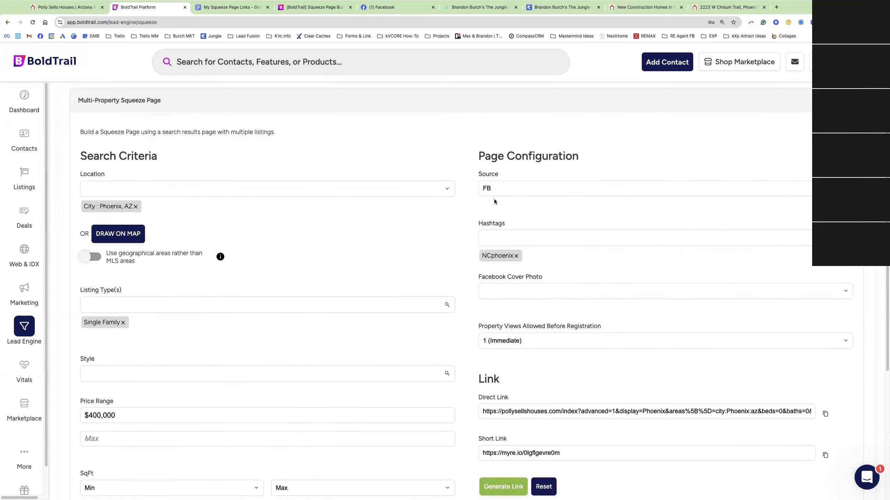
{"action": "left_click_drag", "start_coordinate": [490, 189], "coordinate": [482, 189]}
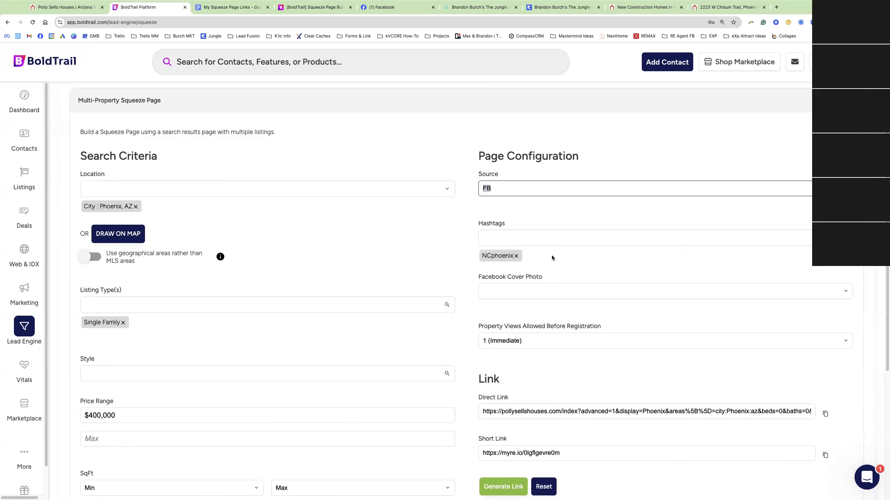
Replace the NCphoenix hashtag with 1storyphoenix
{"action": "left_click", "coordinate": [516, 256]}
{"action": "left_click", "coordinate": [502, 238]}
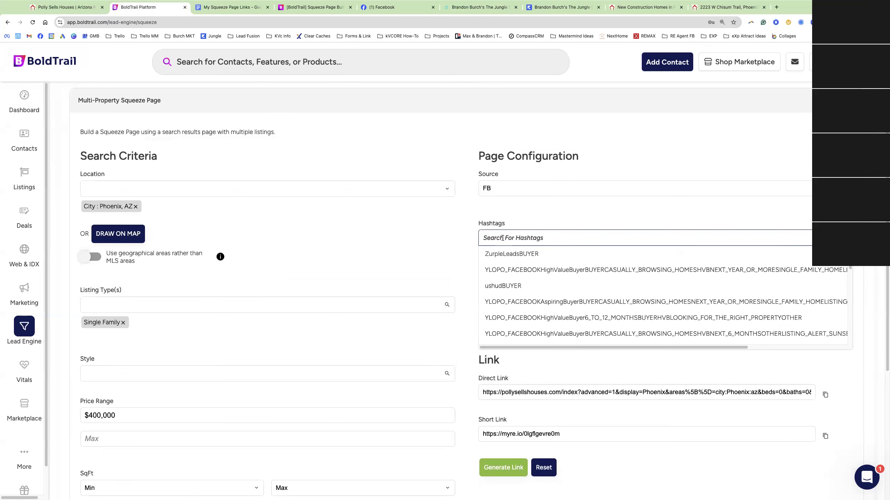
{"action": "type", "text": "1st"}
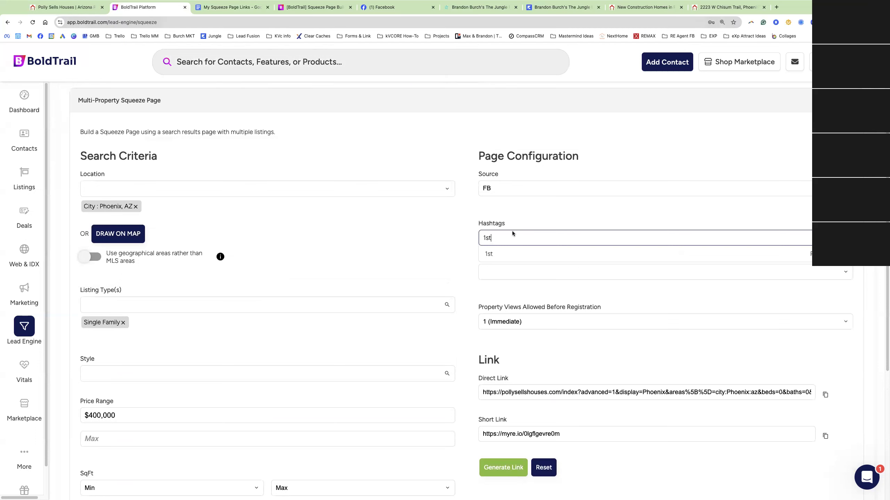
{"action": "type", "text": "oryphoenix"}
{"action": "left_click", "coordinate": [528, 254]}
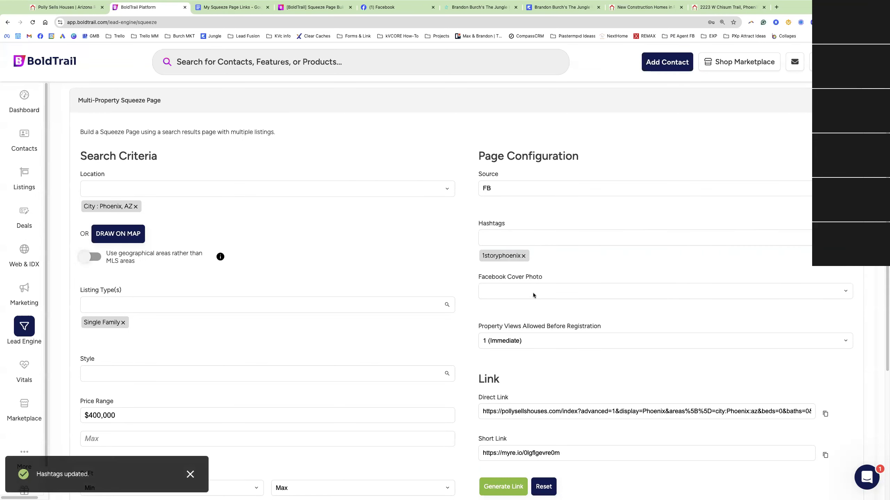
{"action": "scroll", "coordinate": [528, 290], "scroll_direction": "down", "scroll_amount": 3}
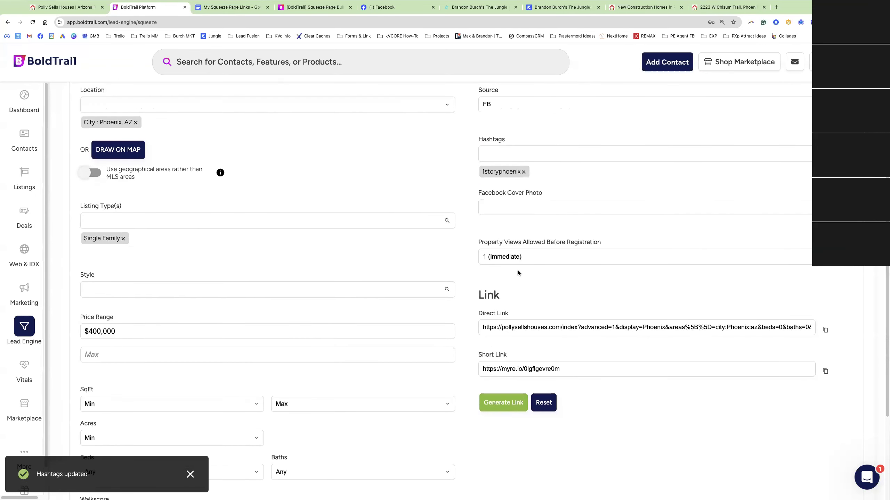
{"action": "left_click", "coordinate": [515, 258]}
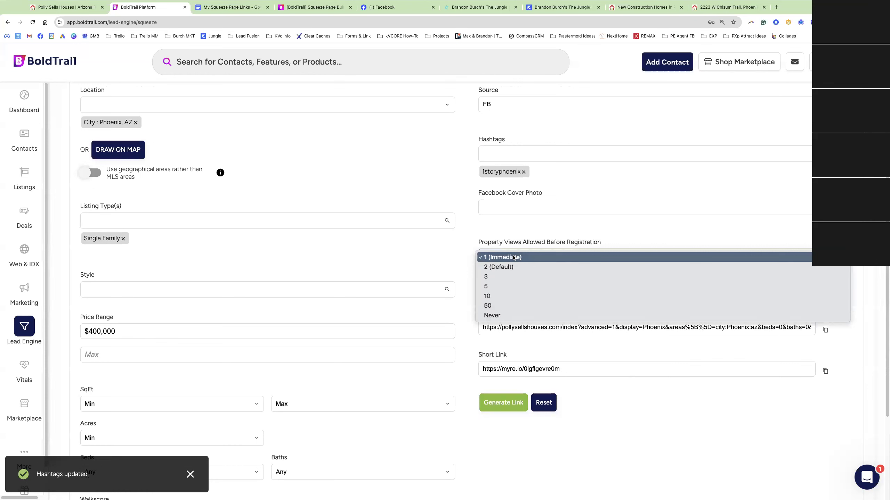
{"action": "left_click", "coordinate": [516, 423]}
{"action": "left_click", "coordinate": [508, 410]}
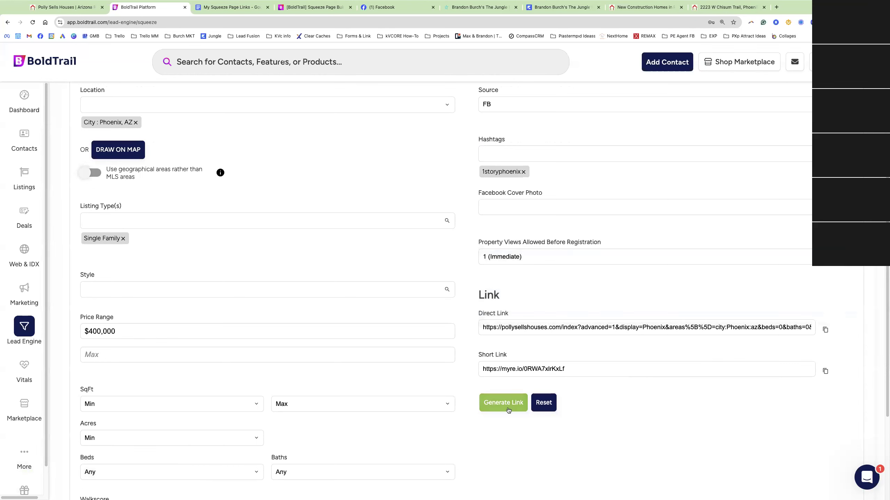
{"action": "left_click", "coordinate": [576, 369]}
{"action": "key", "text": "ctrl+c"}
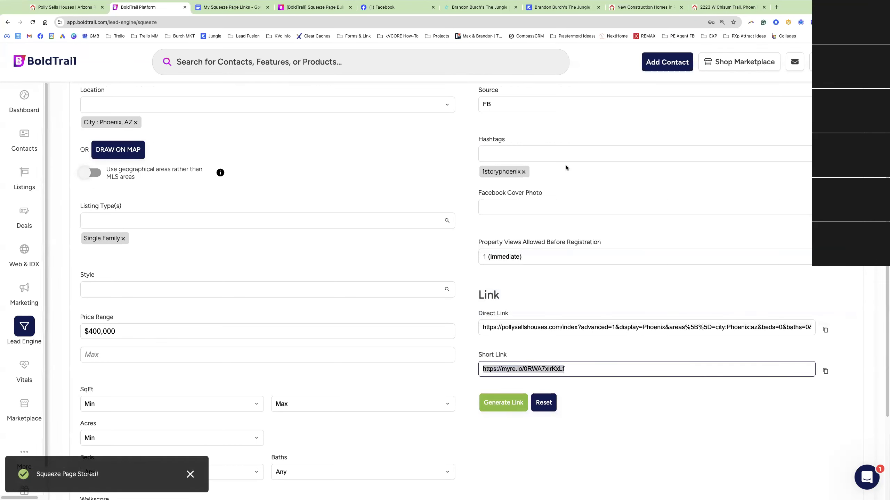
{"action": "left_click", "coordinate": [644, 7]}
{"action": "left_click", "coordinate": [625, 22]}
{"action": "key", "text": "ctrl+v"}
{"action": "key", "text": "Return"}
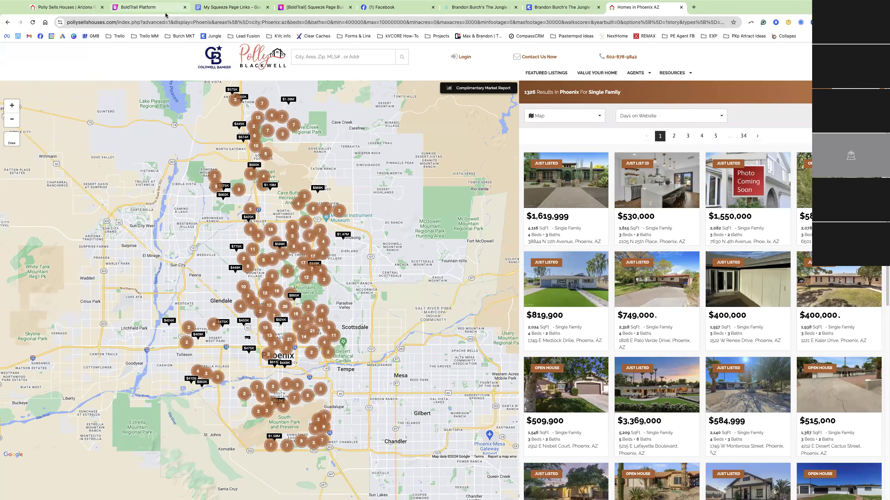
After reviewing the 1326 Phoenix results, return to the BoldTrail squeeze page form
{"action": "left_click", "coordinate": [155, 11]}
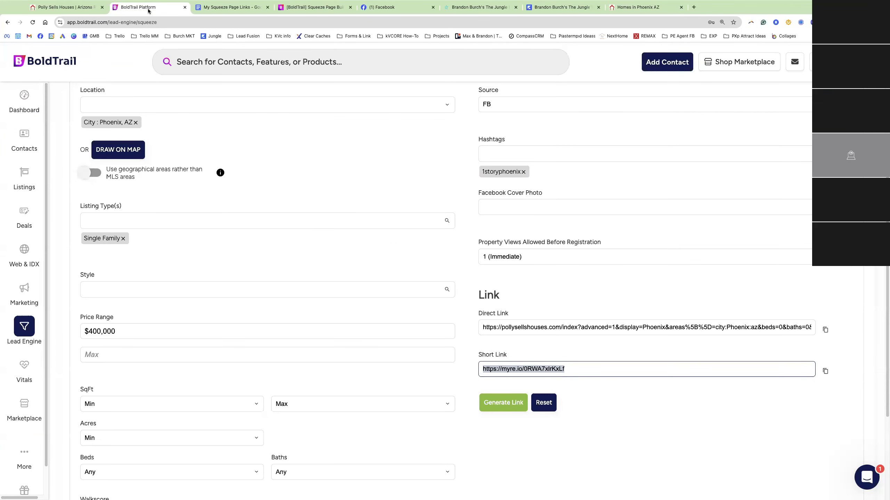
{"action": "scroll", "coordinate": [347, 224], "scroll_direction": "up", "scroll_amount": 1}
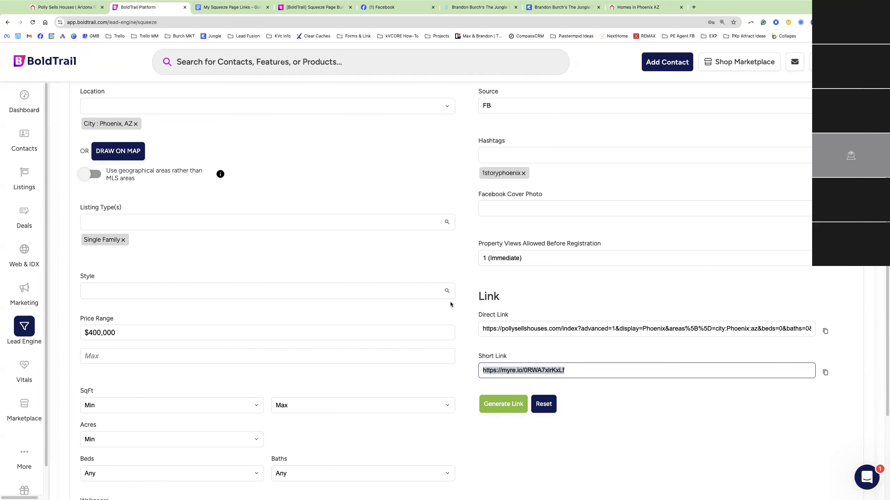
Add a bold 'One-Story Phoenix Homes' entry with its short link to the links document
{"action": "left_click", "coordinate": [231, 7]}
{"action": "key", "text": "Return"}
{"action": "key", "text": "ctrl+b"}
{"action": "type", "text": "One-Stor"}
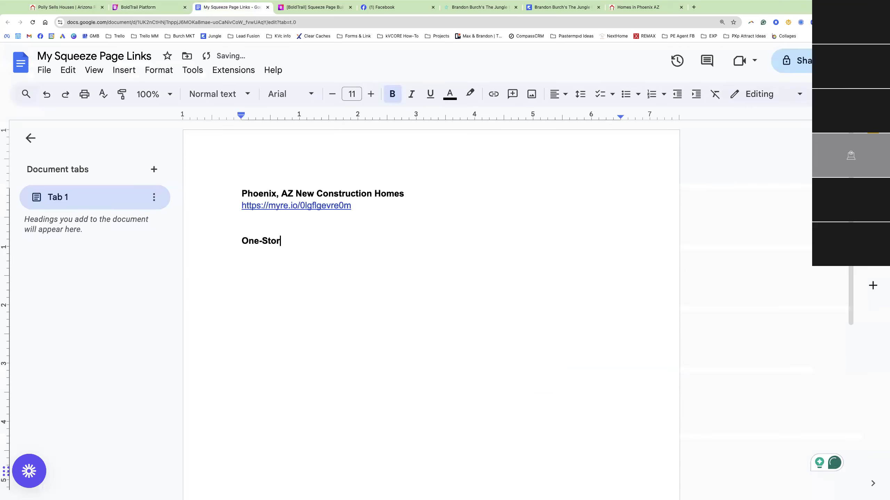
{"action": "type", "text": "y Phoenix Homes"}
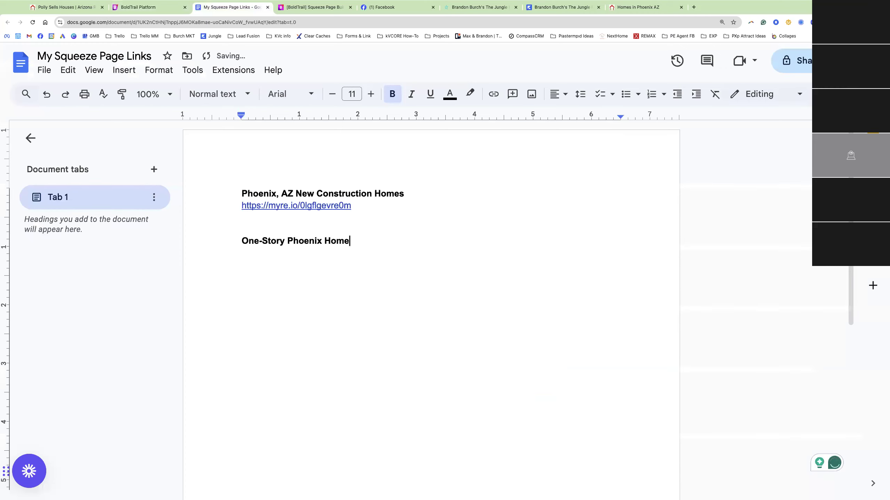
{"action": "key", "text": "Return"}
{"action": "key", "text": "super+v"}
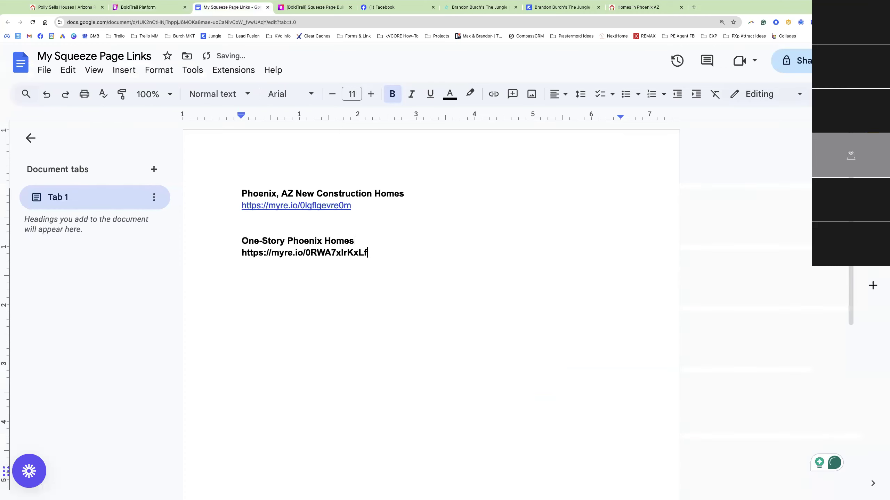
Open chatgpt.com in a new browser tab
{"action": "left_click", "coordinate": [693, 7]}
{"action": "type", "text": "cha"}
{"action": "key", "text": "Return"}
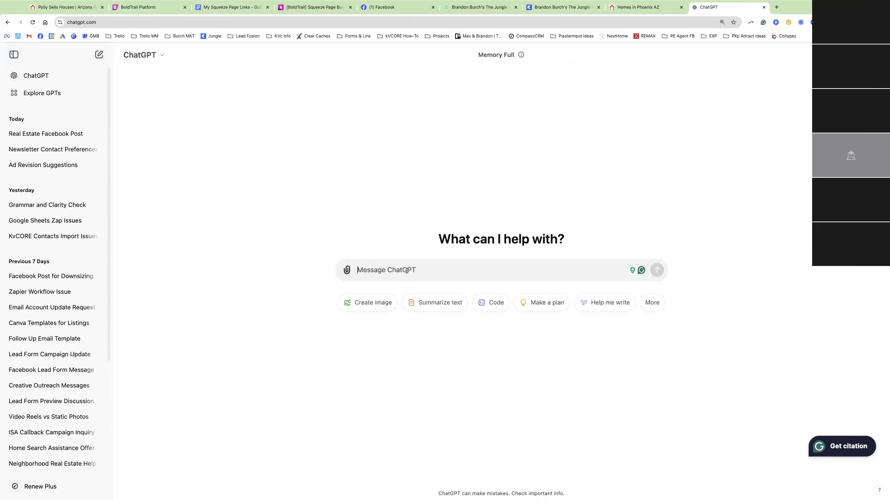
Ask ChatGPT for a Facebook ad with the squeeze page link, targeting Phoenix homeowners wanting to downsize
{"action": "type", "text": "I w"}
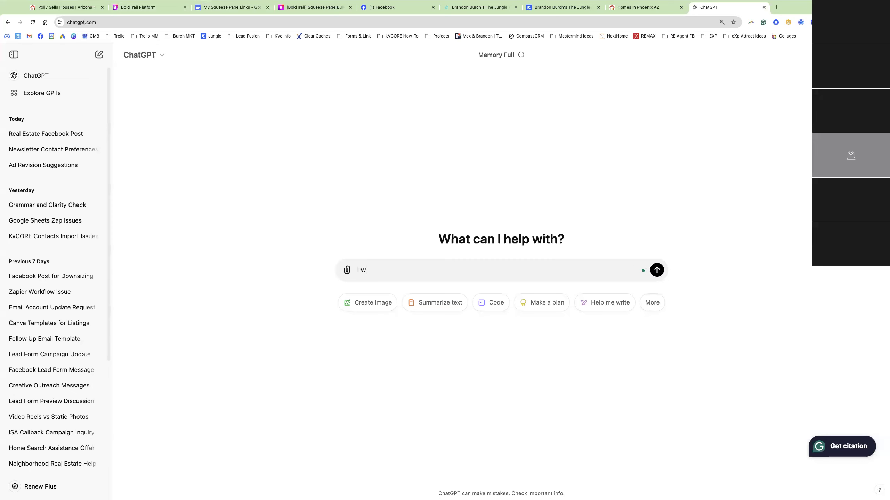
{"action": "type", "text": "ant a facebook for my squeeze page"}
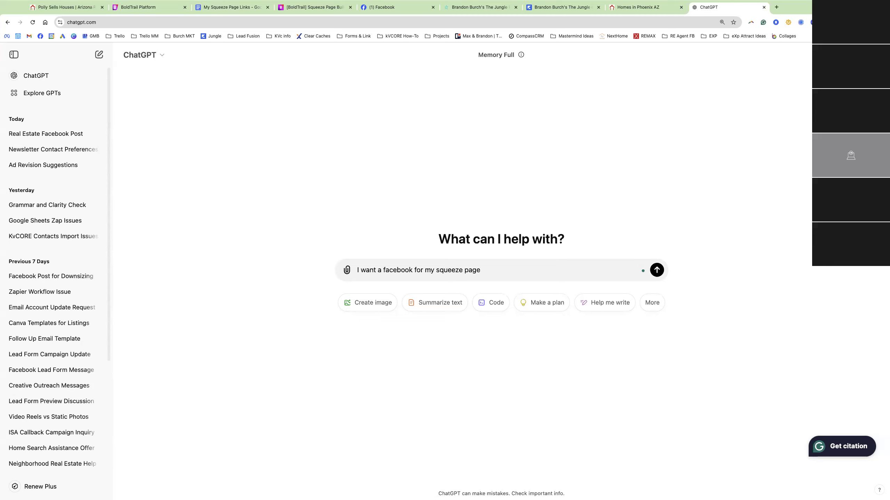
{"action": "key", "text": "shift+Return"}
{"action": "key", "text": "shift+Return"}
{"action": "key", "text": "super+v"}
{"action": "key", "text": "shift+Return"}
{"action": "key", "text": "shift+Return"}
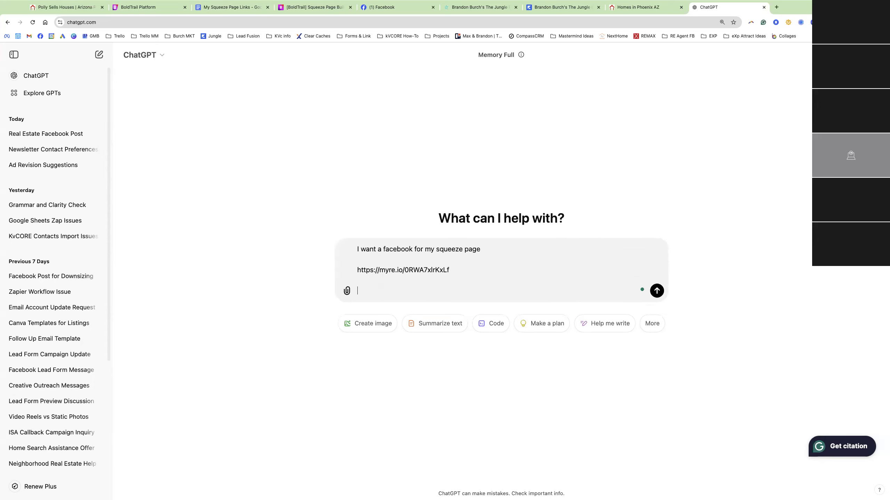
{"action": "type", "text": "Im targeting homeowners that want to dow"}
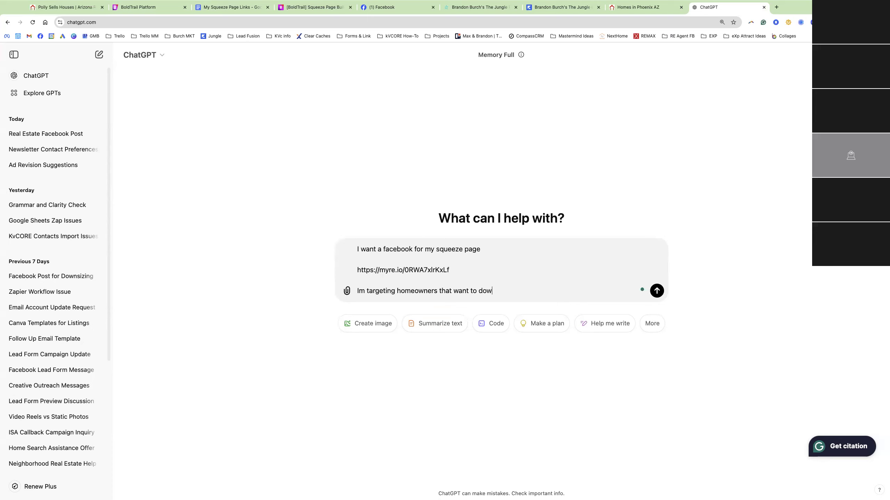
{"action": "type", "text": "nsize witha. free list of homes in phoenix,"}
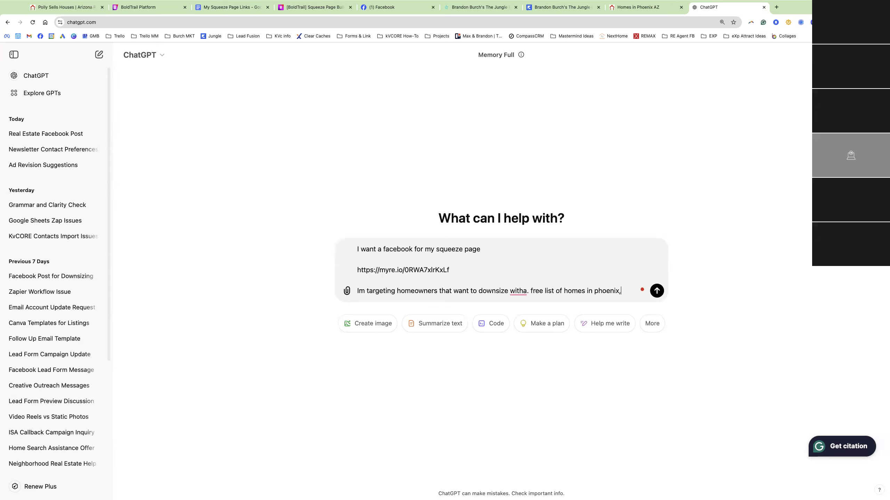
{"action": "type", "text": " az that are single story"}
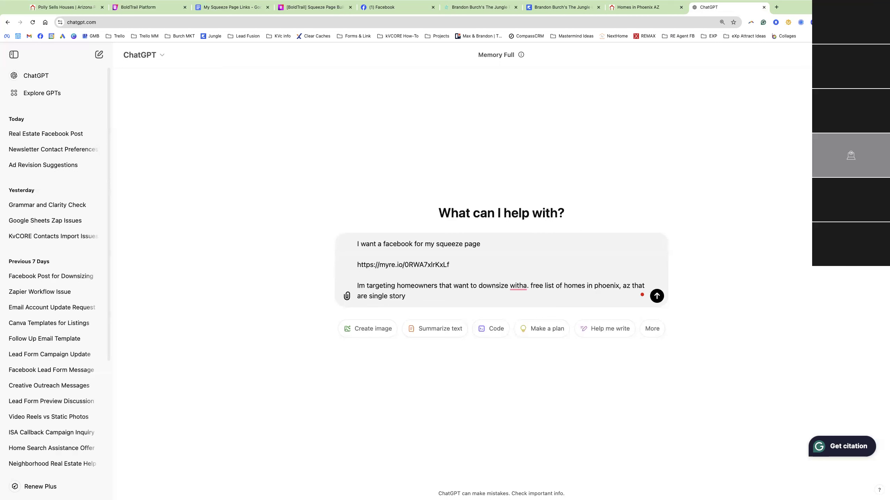
{"action": "key", "text": "Return"}
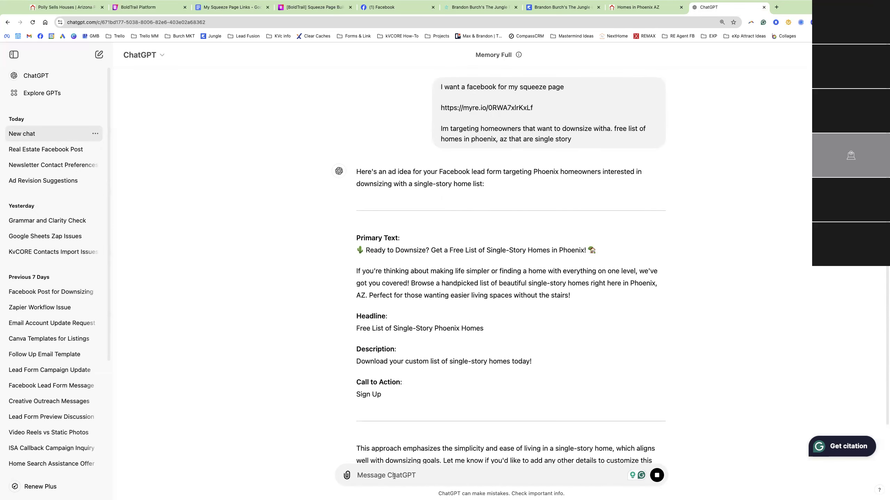
Ask ChatGPT to 'be creative' and review the new ad version
{"action": "type", "text": "be creative"}
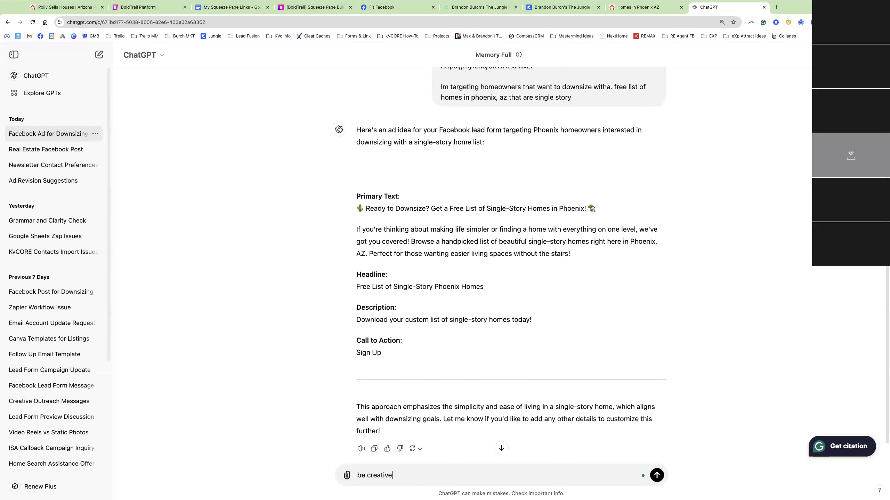
{"action": "key", "text": "Return"}
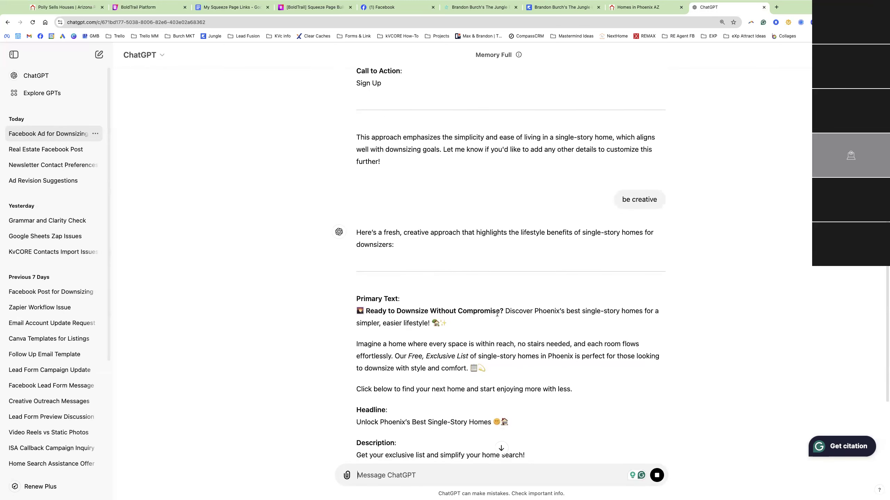
{"action": "left_click_drag", "start_coordinate": [506, 310], "coordinate": [429, 324]}
{"action": "left_click", "coordinate": [409, 352]}
{"action": "left_click_drag", "start_coordinate": [513, 345], "coordinate": [637, 355]}
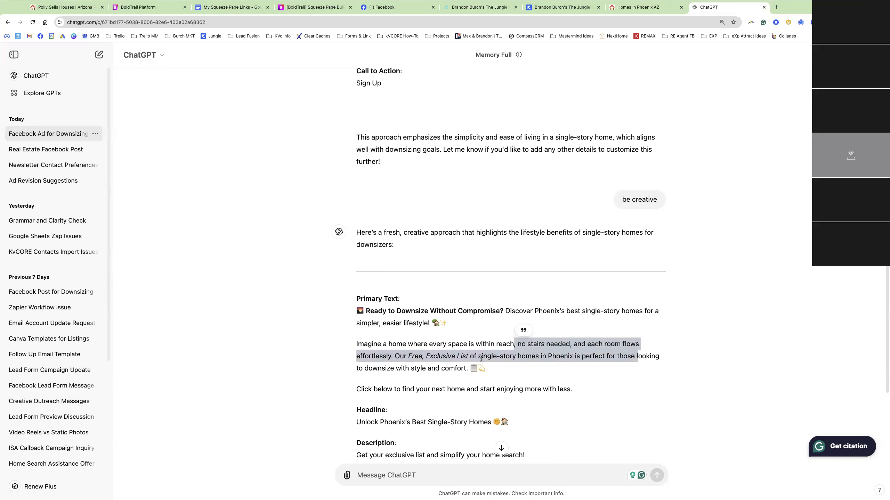
{"action": "left_click", "coordinate": [451, 365]}
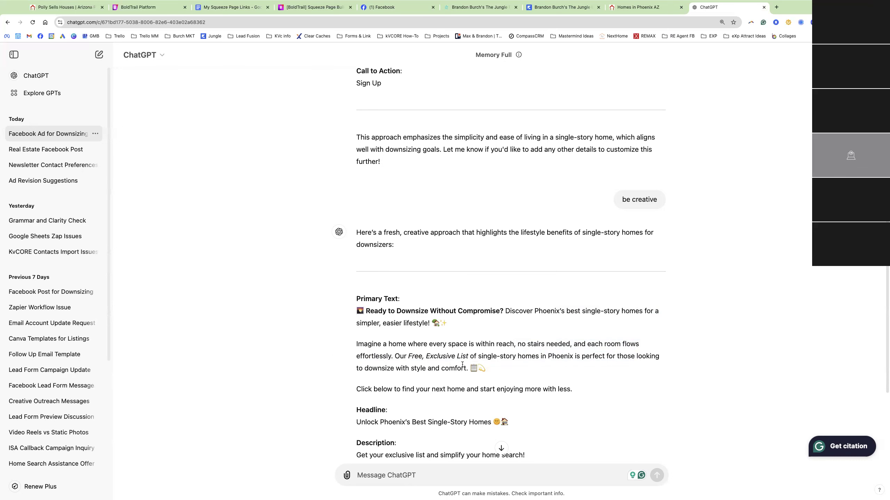
{"action": "scroll", "coordinate": [462, 363], "scroll_direction": "up", "scroll_amount": 4}
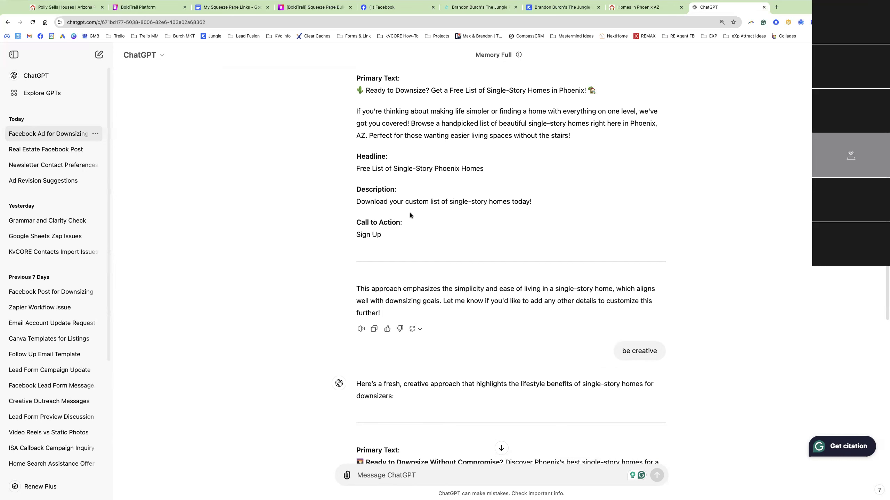
{"action": "scroll", "coordinate": [410, 212], "scroll_direction": "down", "scroll_amount": 6}
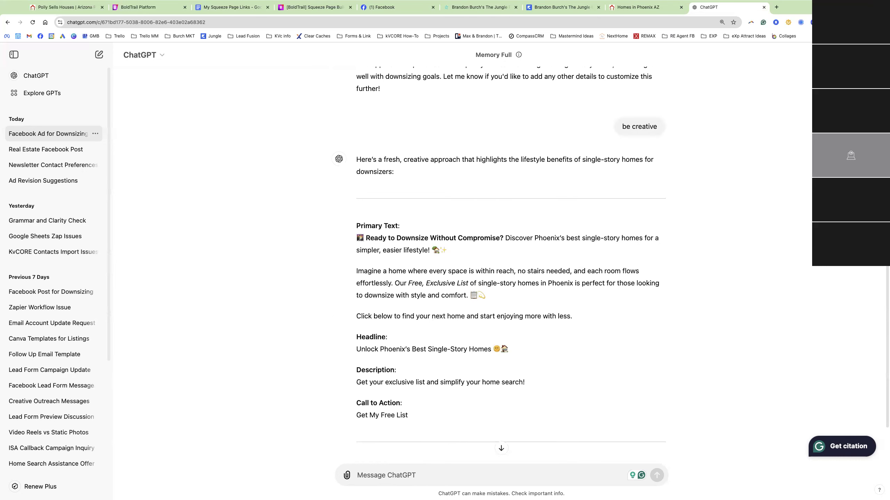
Copy the creative ad's Primary Text paragraphs through the 'Click below' line
{"action": "left_click_drag", "start_coordinate": [361, 238], "coordinate": [435, 263]}
{"action": "left_click_drag", "start_coordinate": [558, 307], "coordinate": [576, 322]}
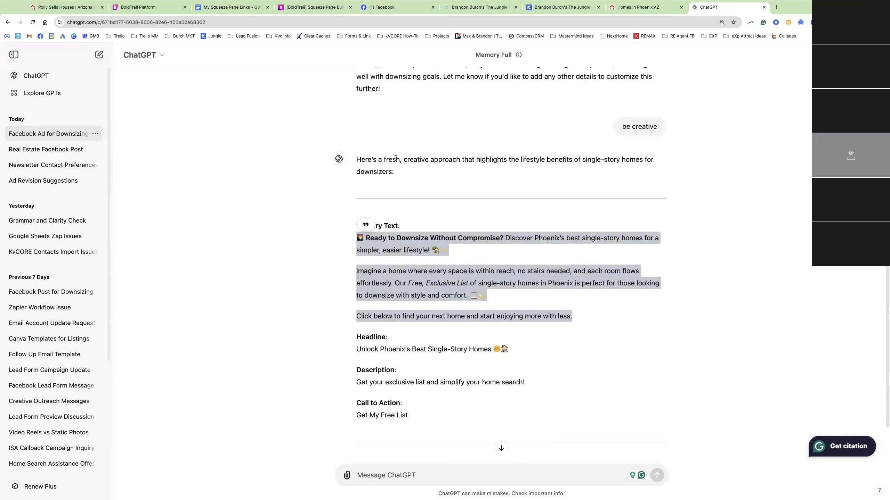
{"action": "right_click", "coordinate": [433, 282]}
{"action": "left_click", "coordinate": [455, 300]}
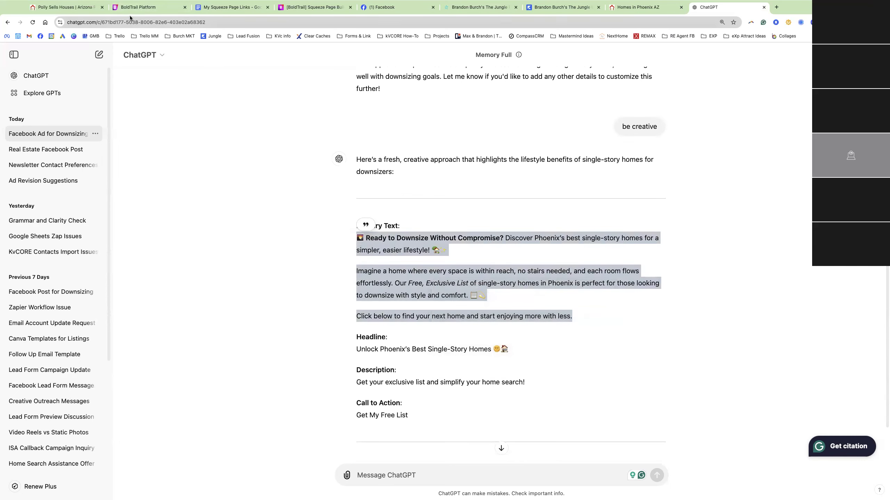
Paste the creative downsizing ad text into a new Facebook Page post
{"action": "left_click", "coordinate": [381, 7]}
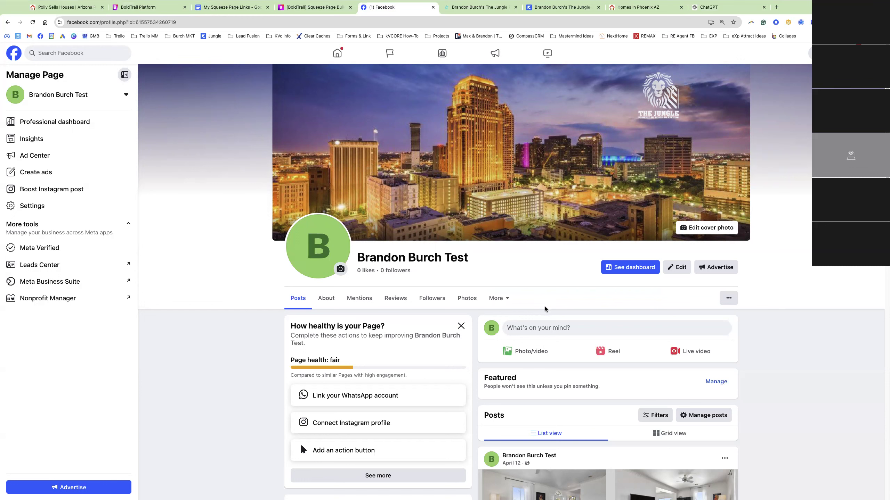
{"action": "left_click", "coordinate": [541, 331]}
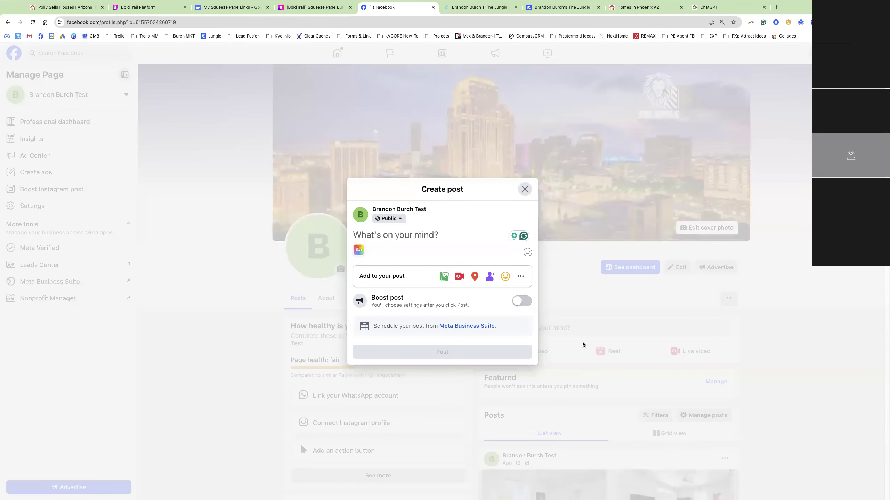
{"action": "key", "text": "super+v"}
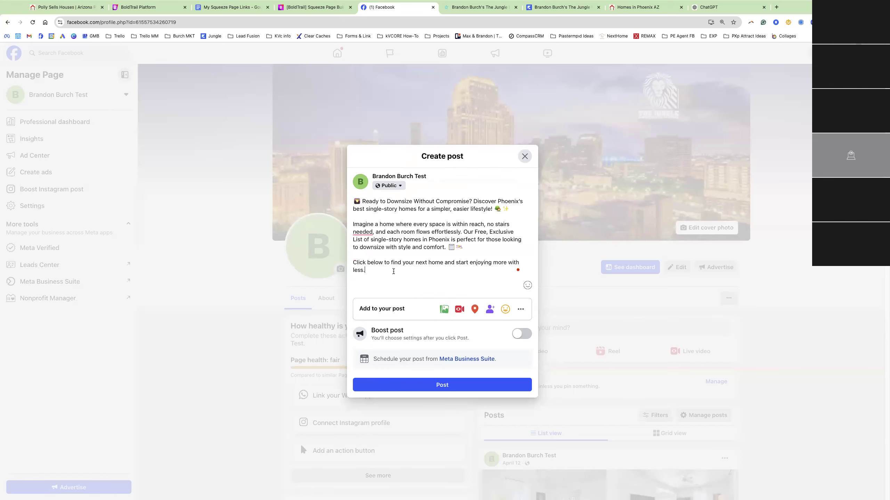
{"action": "left_click", "coordinate": [146, 8]}
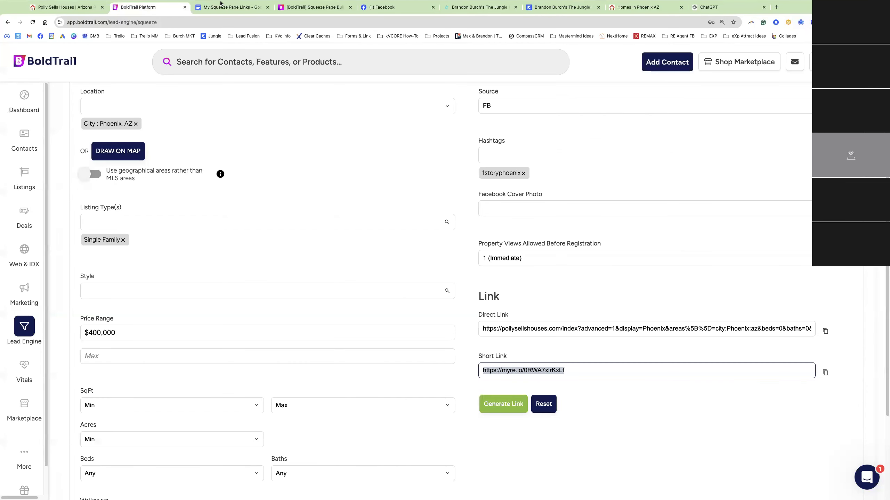
Append the One-Story Phoenix Homes short link to the post, drop its preview, and start adding a photo
{"action": "left_click", "coordinate": [230, 7]}
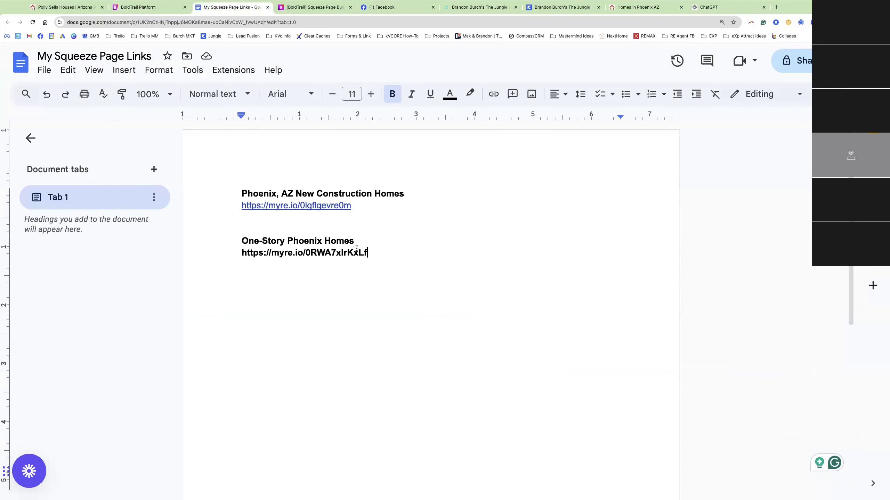
{"action": "left_click_drag", "start_coordinate": [370, 252], "coordinate": [243, 253]}
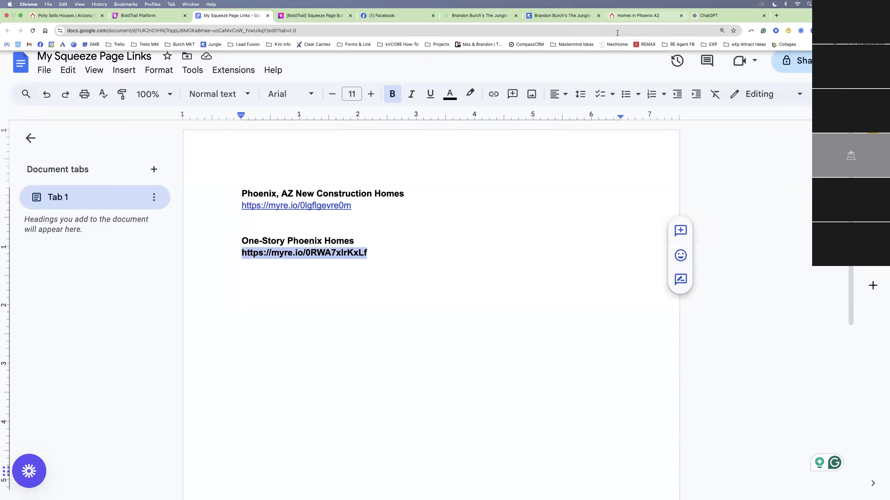
{"action": "left_click", "coordinate": [378, 16]}
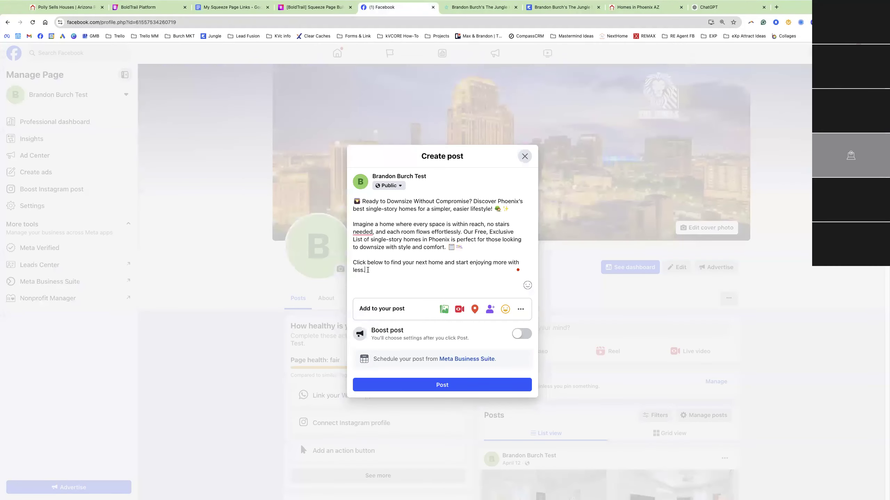
{"action": "key", "text": "Return"}
{"action": "key", "text": "Return"}
{"action": "key", "text": "super+v"}
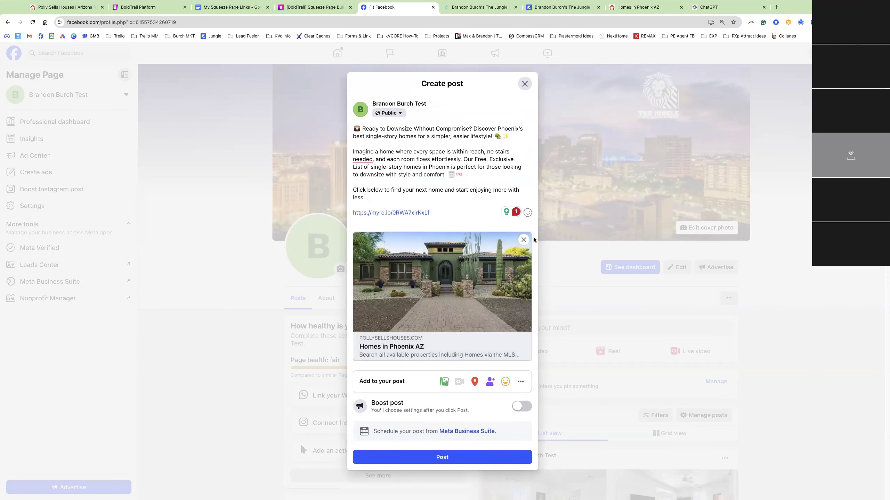
{"action": "left_click", "coordinate": [524, 240]}
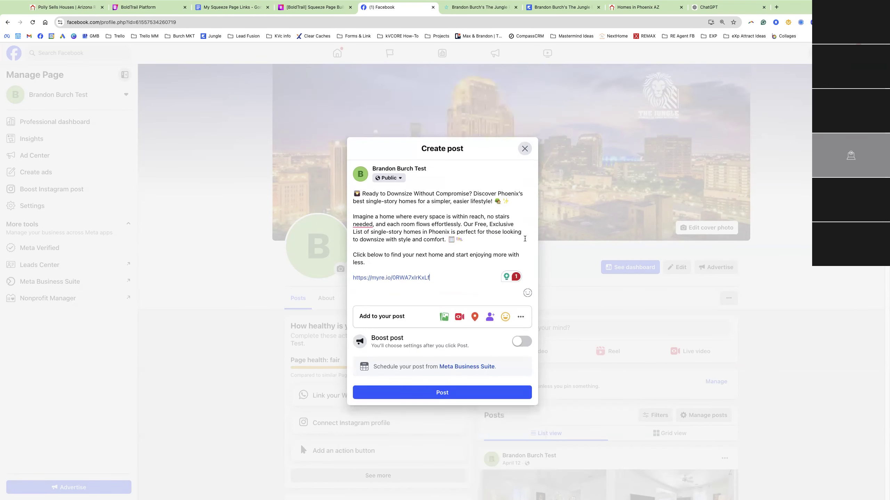
{"action": "left_click", "coordinate": [444, 317]}
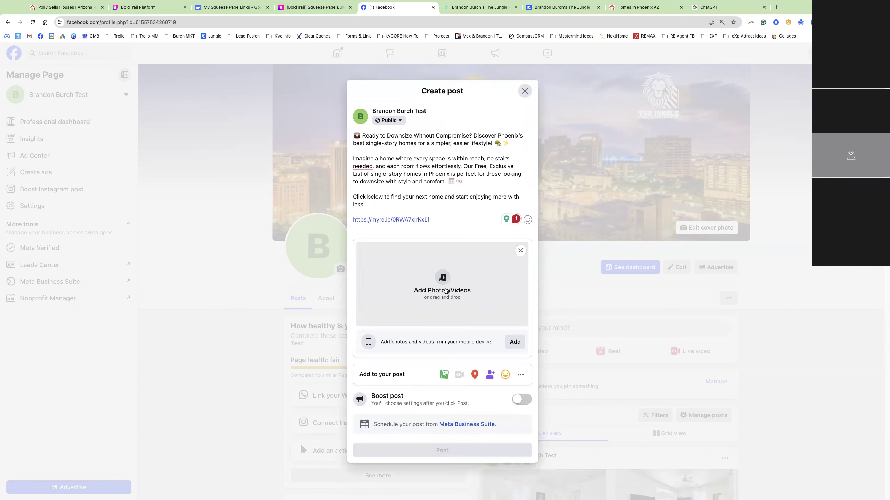
{"action": "left_click", "coordinate": [445, 290]}
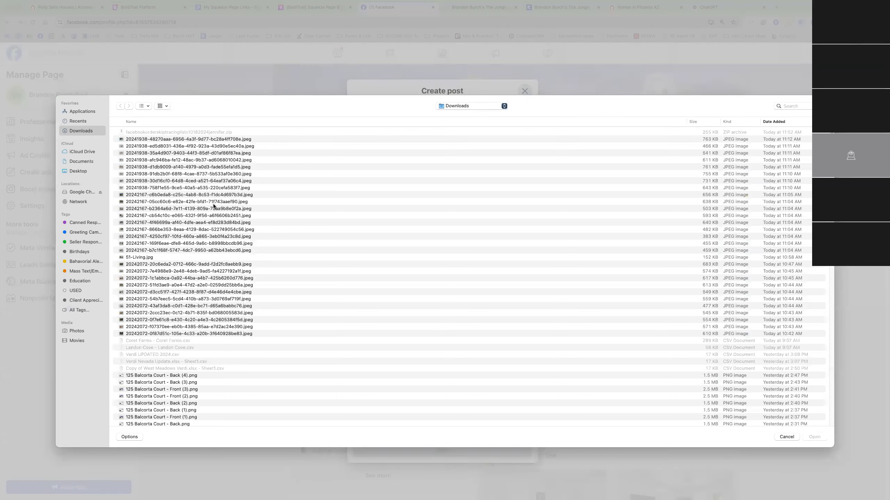
Cancel the photo picker, then close, reload and reopen the saved post draft
{"action": "left_click", "coordinate": [789, 442]}
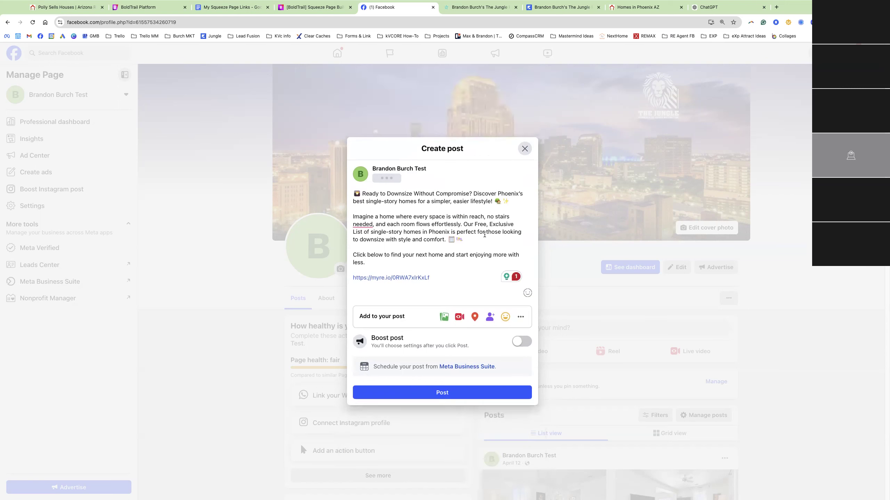
{"action": "left_click_drag", "start_coordinate": [430, 278], "coordinate": [349, 276]}
{"action": "key", "text": "Right"}
{"action": "left_click_drag", "start_coordinate": [460, 287], "coordinate": [334, 192]}
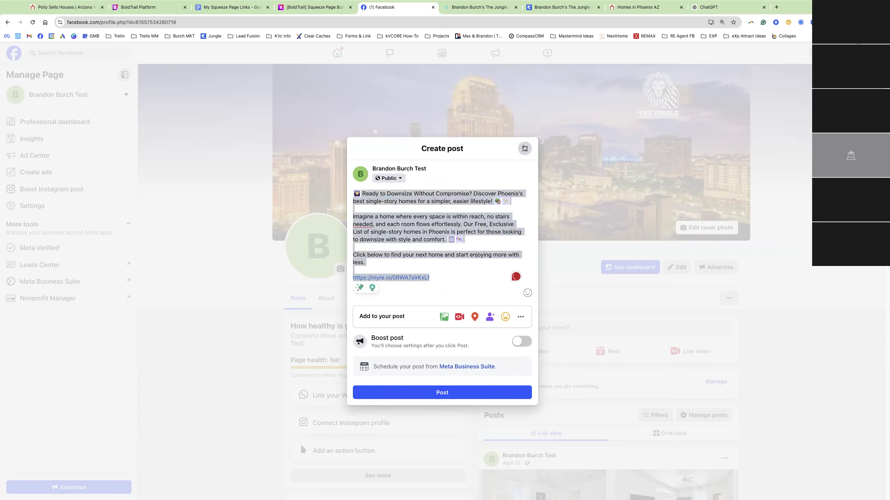
{"action": "left_click", "coordinate": [525, 149]}
{"action": "left_click", "coordinate": [33, 23]}
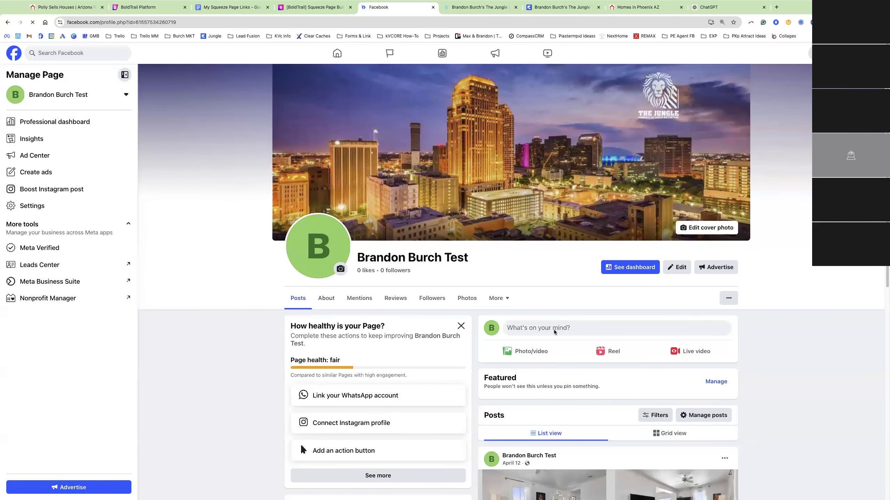
{"action": "left_click", "coordinate": [554, 329]}
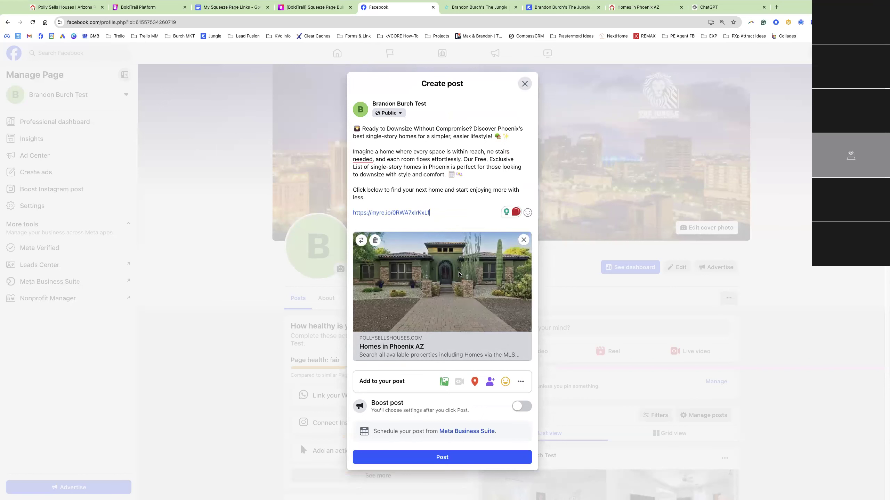
Publish the downsizing ad post to the Facebook Page and check it
{"action": "left_click", "coordinate": [436, 463]}
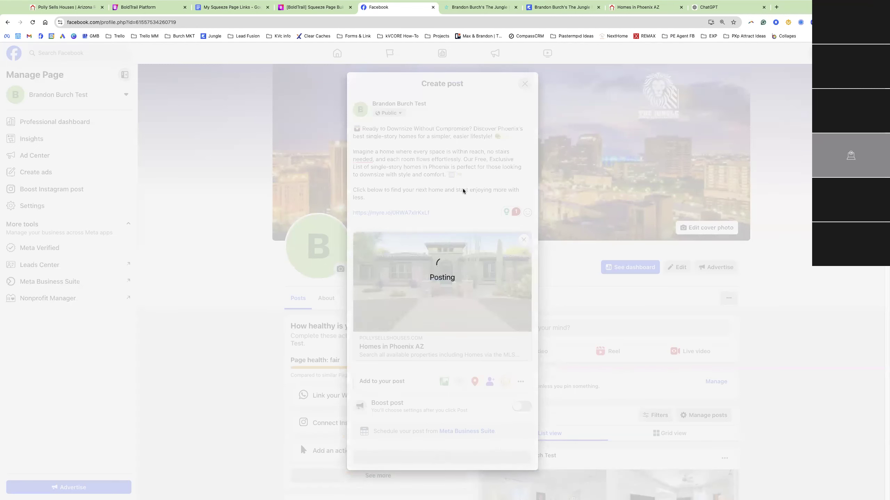
{"action": "scroll", "coordinate": [615, 299], "scroll_direction": "down", "scroll_amount": 6}
{"action": "scroll", "coordinate": [615, 299], "scroll_direction": "down", "scroll_amount": 1}
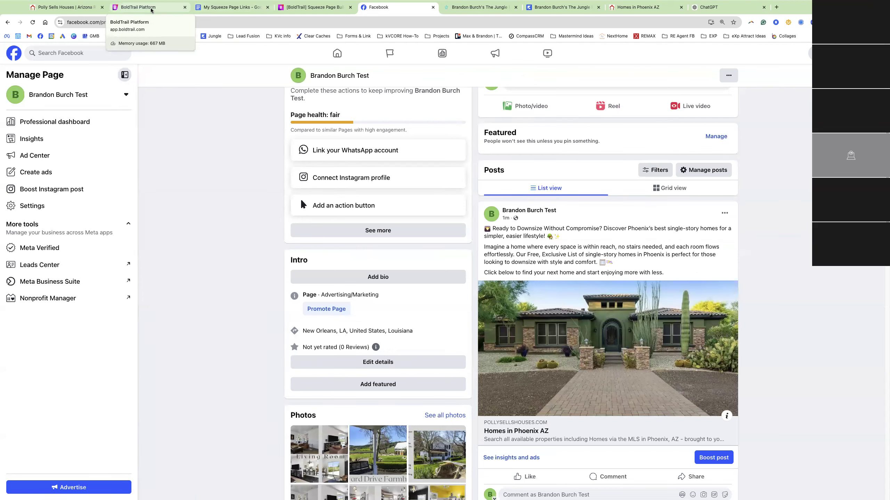
{"action": "left_click", "coordinate": [167, 11]}
Toggle the 1 Story listing option and scroll through the squeeze form criteria
{"action": "scroll", "coordinate": [129, 405], "scroll_direction": "down", "scroll_amount": 4}
{"action": "left_click", "coordinate": [129, 406]}
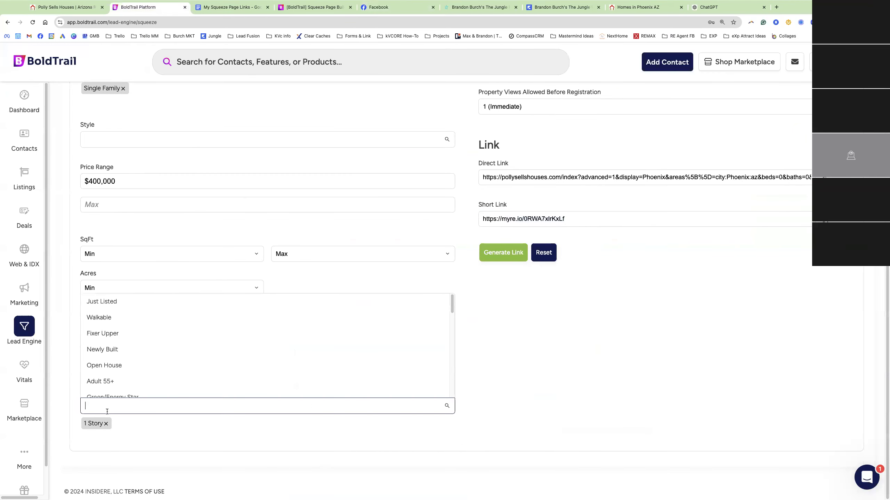
{"action": "left_click", "coordinate": [106, 424]}
{"action": "left_click", "coordinate": [113, 407]}
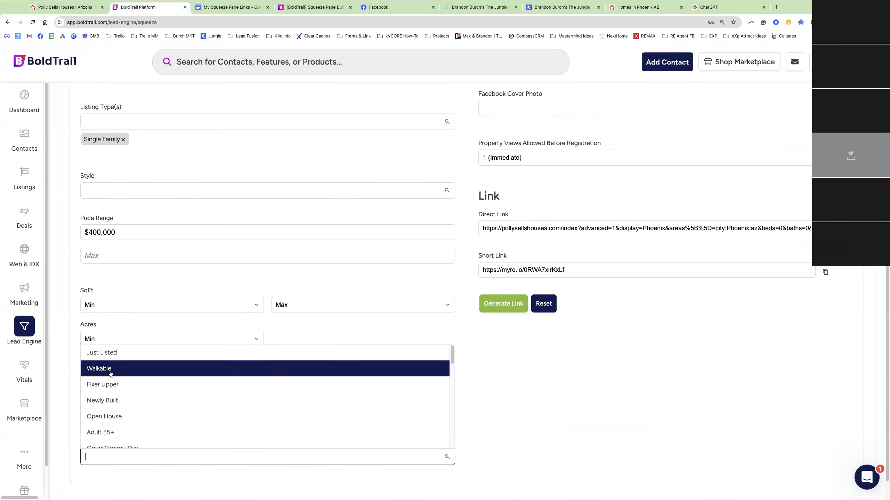
{"action": "scroll", "coordinate": [128, 384], "scroll_direction": "down", "scroll_amount": 1}
{"action": "scroll", "coordinate": [130, 383], "scroll_direction": "down", "scroll_amount": 1}
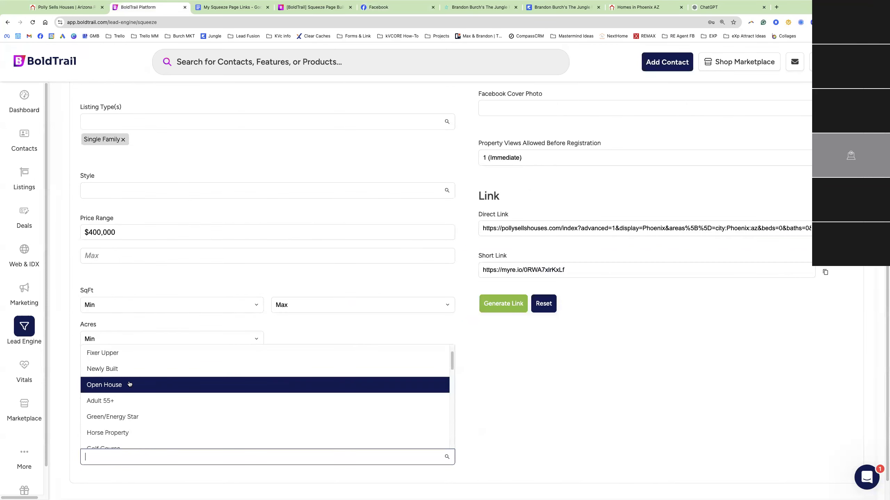
{"action": "scroll", "coordinate": [132, 228], "scroll_direction": "up", "scroll_amount": 3}
{"action": "scroll", "coordinate": [108, 216], "scroll_direction": "up", "scroll_amount": 1}
Open the Polygon Map Search, close it without drawing an area, and view the builder help
{"action": "left_click", "coordinate": [128, 212]}
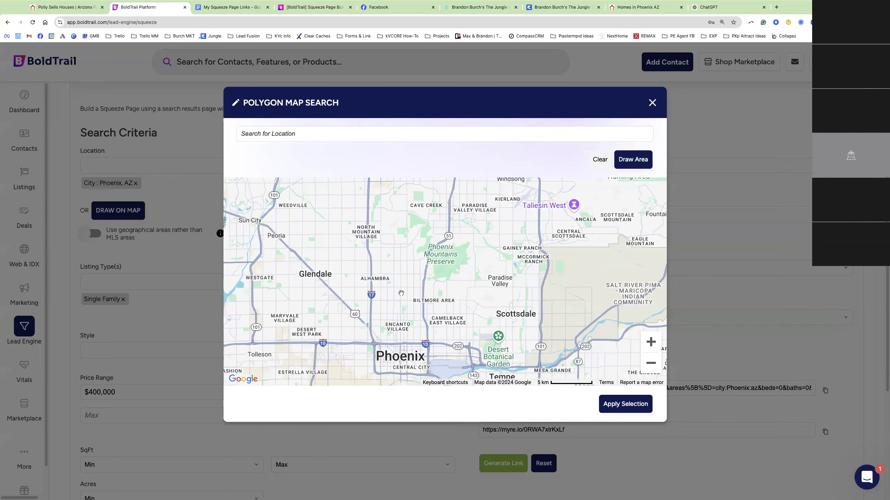
{"action": "left_click", "coordinate": [193, 317]}
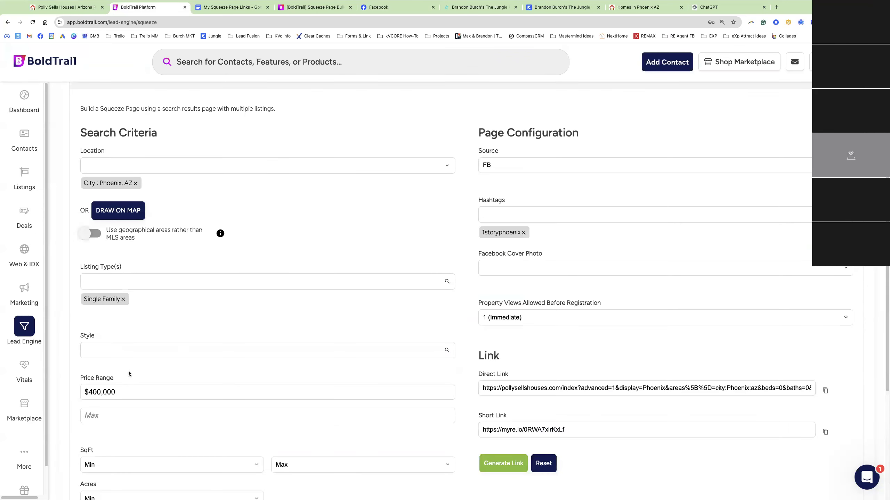
{"action": "scroll", "coordinate": [137, 369], "scroll_direction": "down", "scroll_amount": 3}
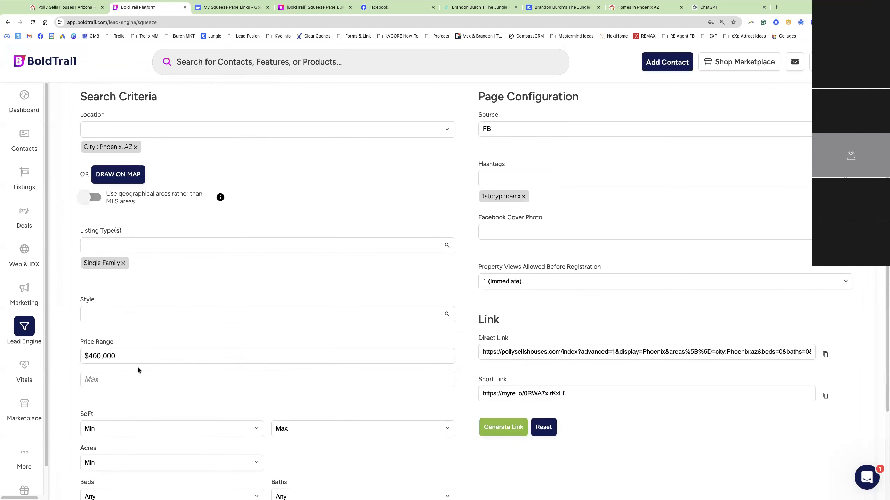
{"action": "scroll", "coordinate": [138, 370], "scroll_direction": "down", "scroll_amount": 2}
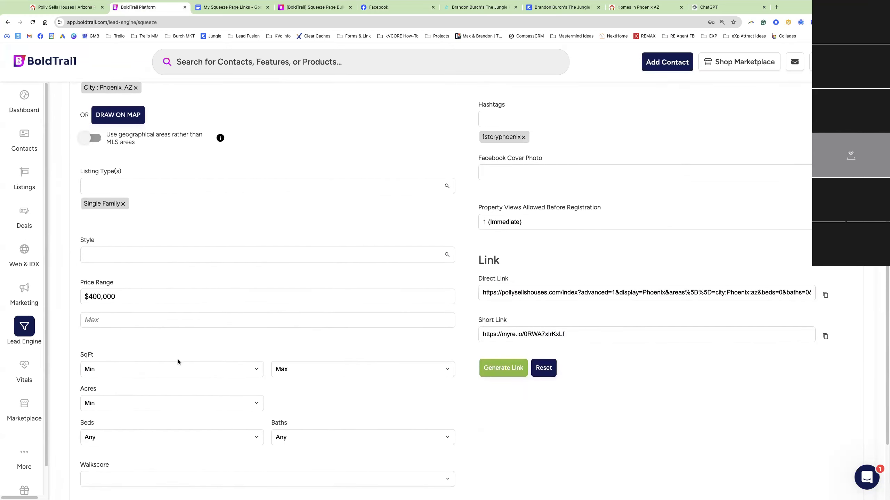
{"action": "scroll", "coordinate": [184, 358], "scroll_direction": "up", "scroll_amount": 1}
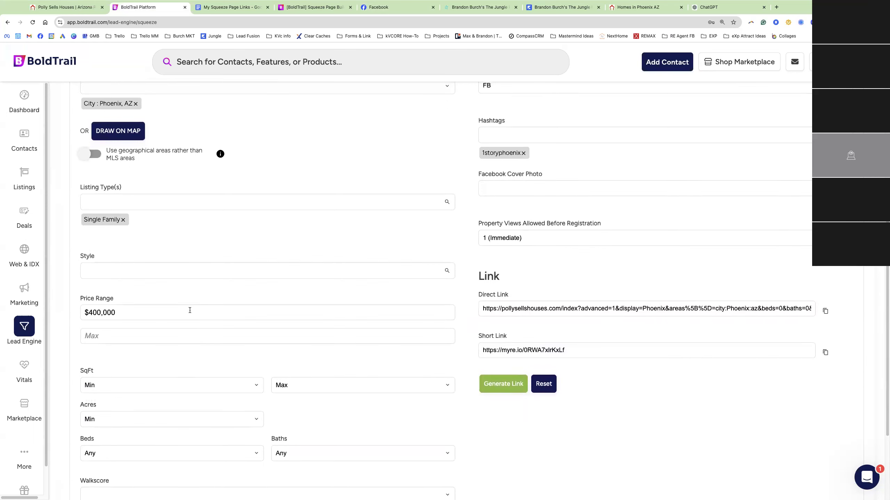
{"action": "left_click", "coordinate": [302, 5]}
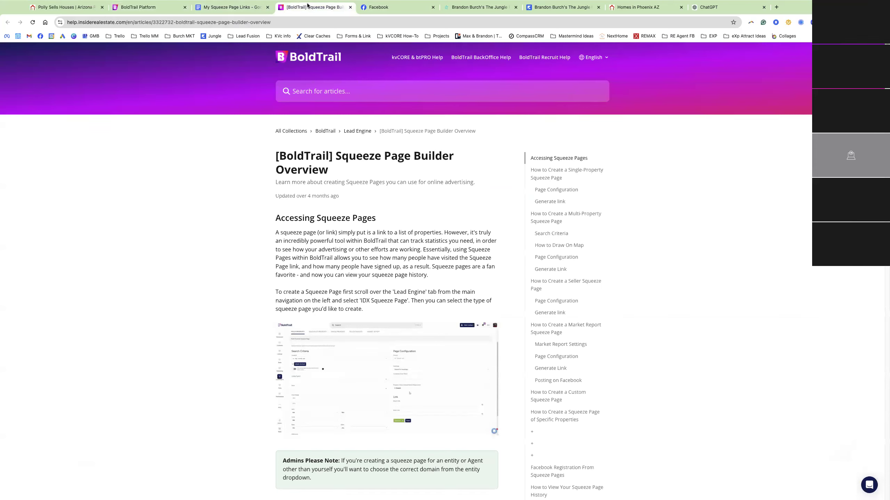
Highlight the lesson's four squeeze page ideas: new construction, newly listed, starting-at price, single-story
{"action": "left_click", "coordinate": [453, 7]}
{"action": "left_click_drag", "start_coordinate": [346, 155], "coordinate": [486, 152]}
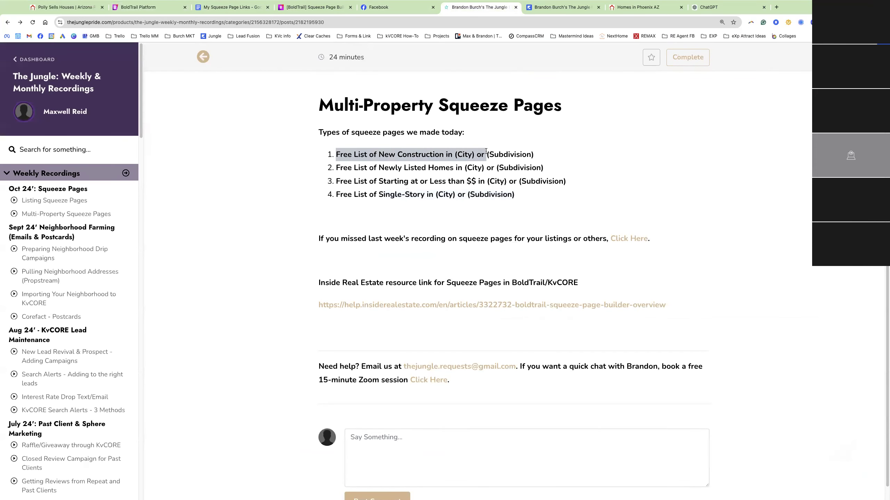
{"action": "left_click", "coordinate": [390, 167]}
{"action": "left_click_drag", "start_coordinate": [392, 155], "coordinate": [453, 155]}
{"action": "left_click_drag", "start_coordinate": [379, 168], "coordinate": [462, 168]}
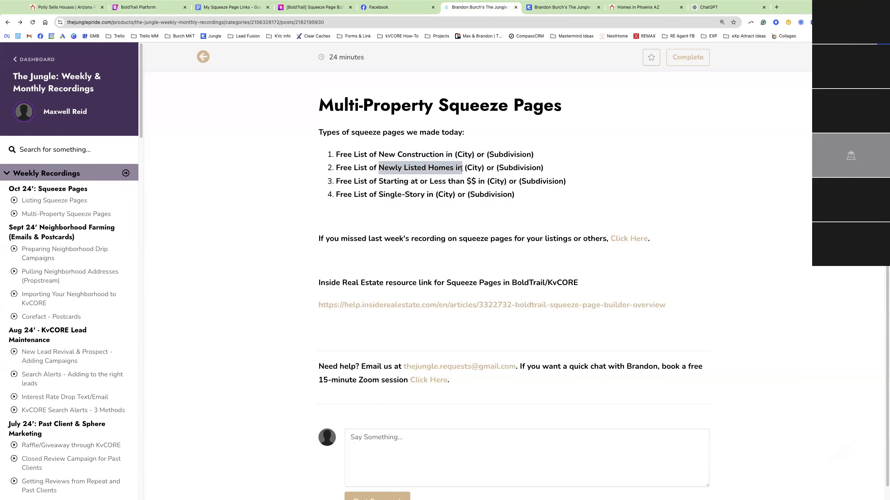
{"action": "left_click_drag", "start_coordinate": [379, 182], "coordinate": [496, 181]}
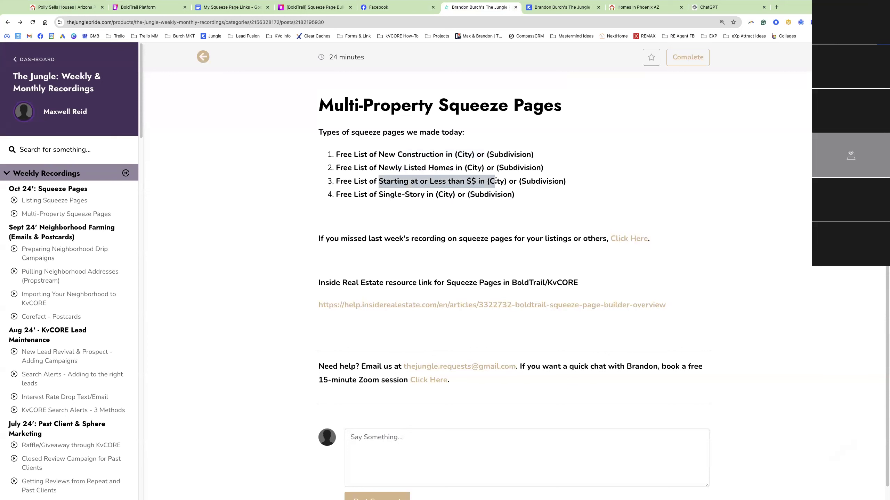
{"action": "double_click", "coordinate": [379, 195]}
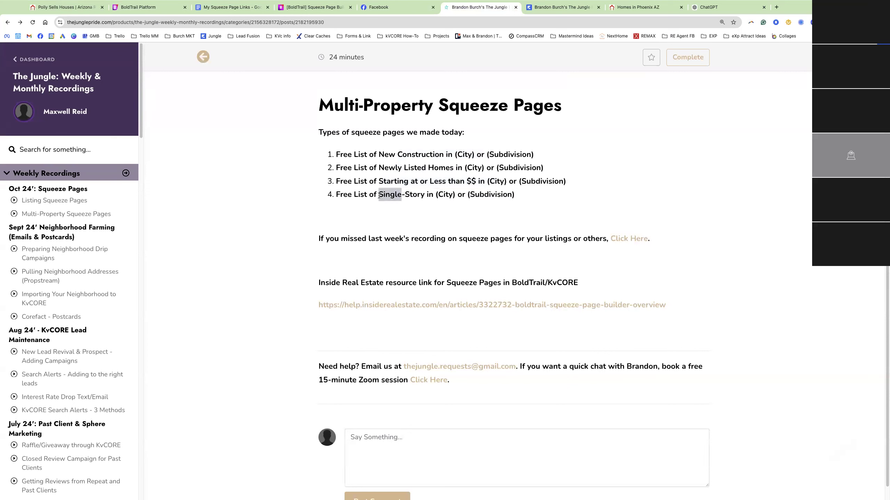
{"action": "left_click_drag", "start_coordinate": [336, 154], "coordinate": [496, 190]}
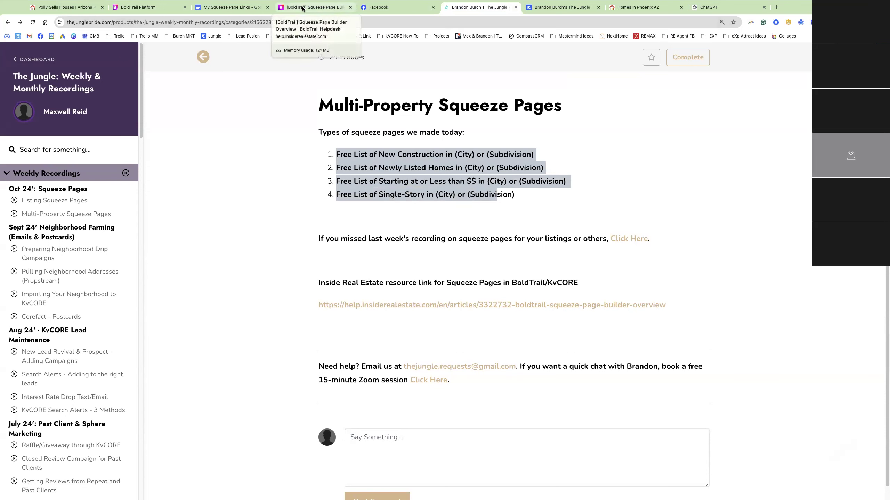
{"action": "left_click", "coordinate": [120, 13]}
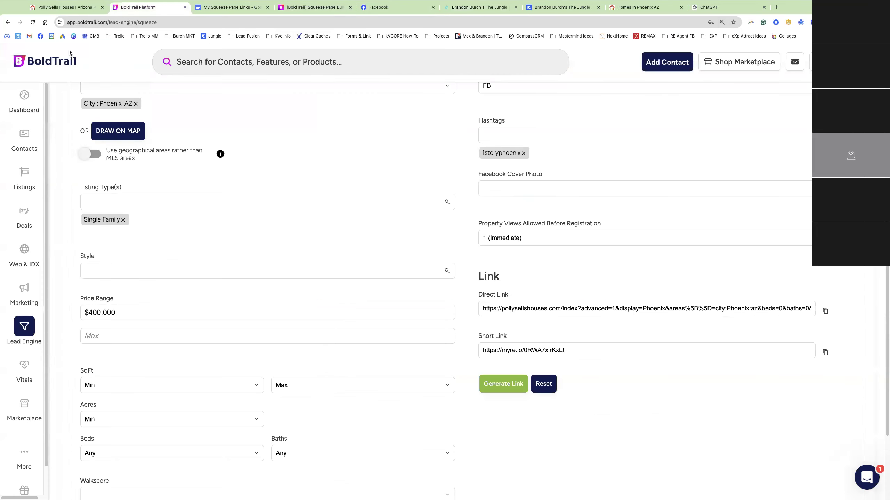
Start a new IDX squeeze page on pollysellshouses.com from Lead Engine, using the Single Property form
{"action": "left_click", "coordinate": [28, 336]}
{"action": "scroll", "coordinate": [469, 270], "scroll_direction": "down", "scroll_amount": 2}
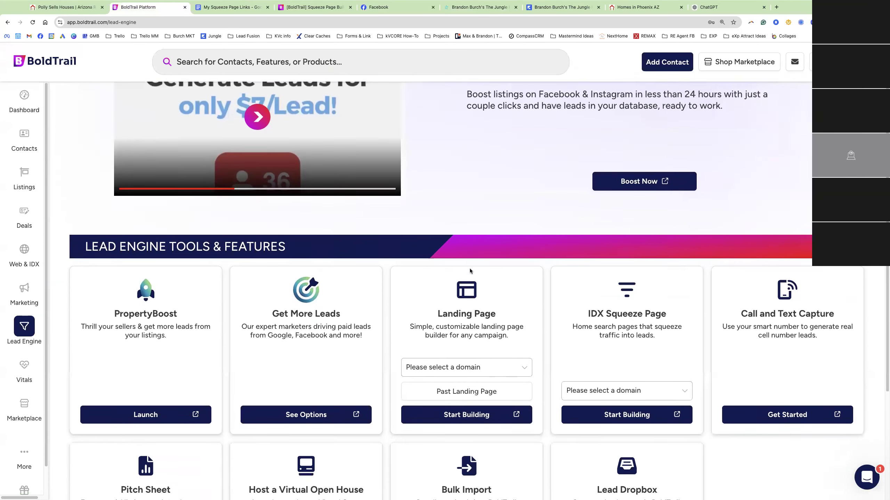
{"action": "scroll", "coordinate": [470, 270], "scroll_direction": "down", "scroll_amount": 2}
{"action": "left_click_drag", "start_coordinate": [584, 252], "coordinate": [668, 253]}
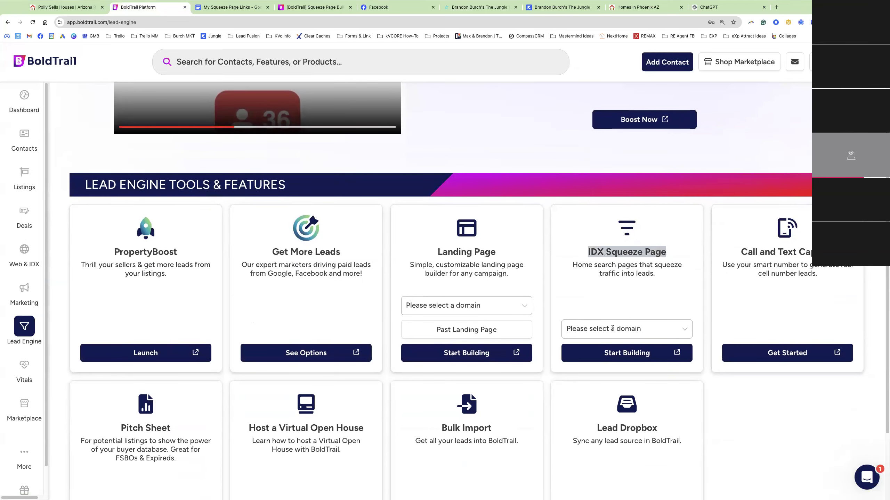
{"action": "left_click", "coordinate": [612, 329]}
{"action": "left_click", "coordinate": [613, 364]}
{"action": "left_click", "coordinate": [631, 354]}
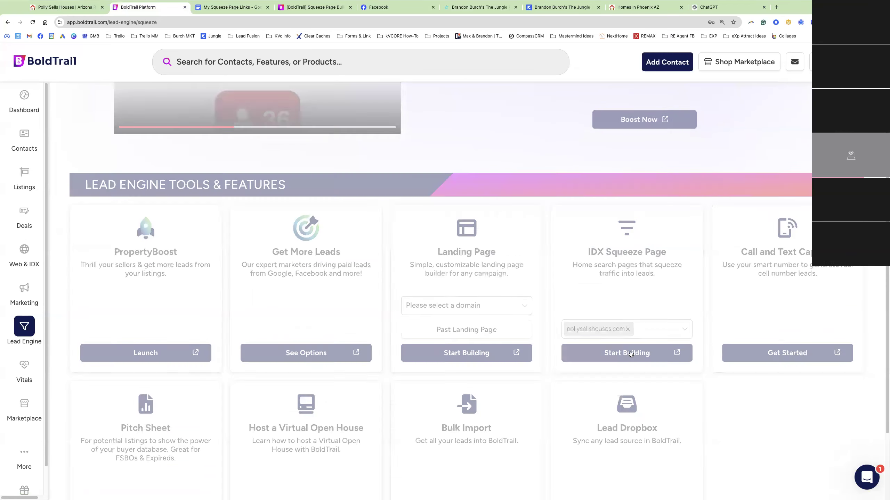
{"action": "scroll", "coordinate": [225, 148], "scroll_direction": "up", "scroll_amount": 2}
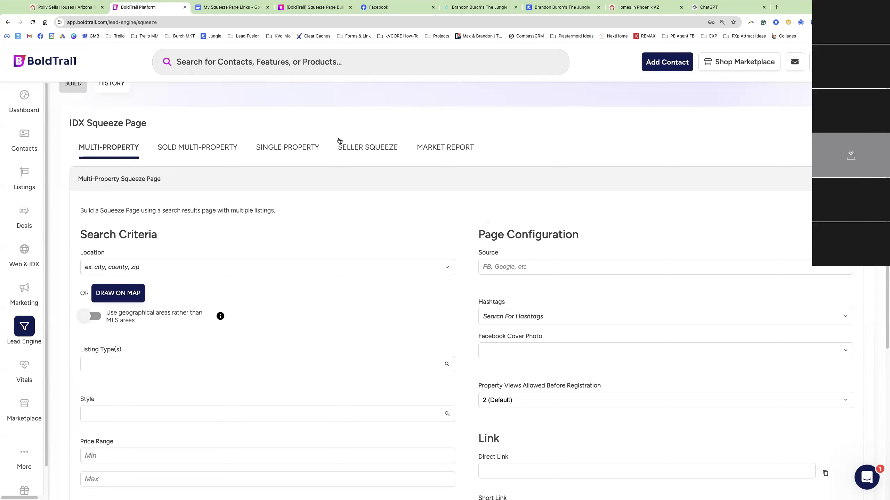
{"action": "left_click", "coordinate": [278, 151]}
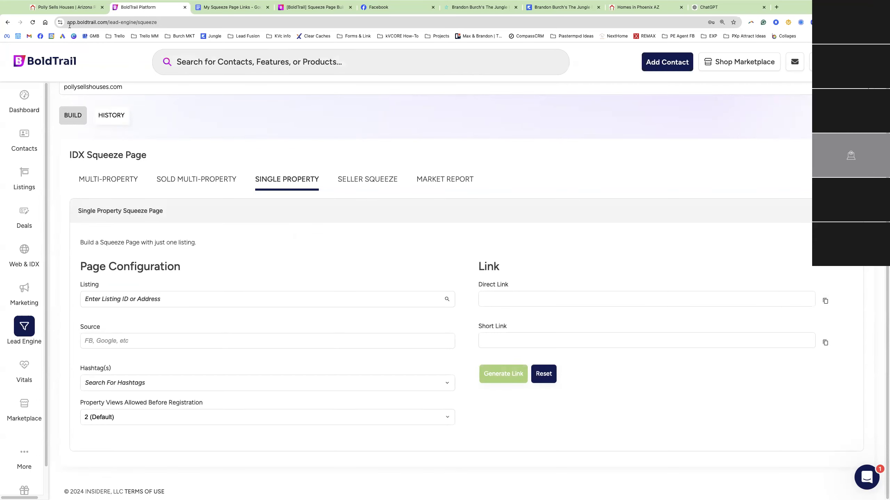
Sort the Polly Sells Houses listings by days on website
{"action": "left_click", "coordinate": [66, 7]}
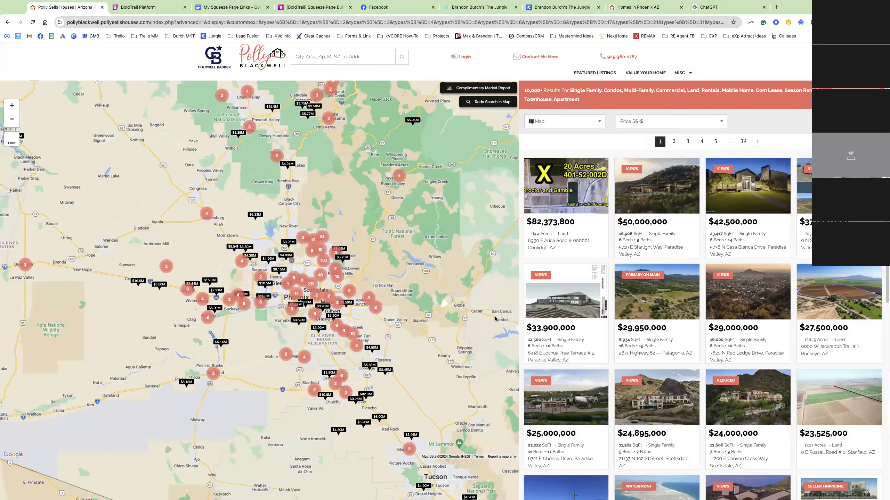
{"action": "scroll", "coordinate": [805, 383], "scroll_direction": "down", "scroll_amount": 10}
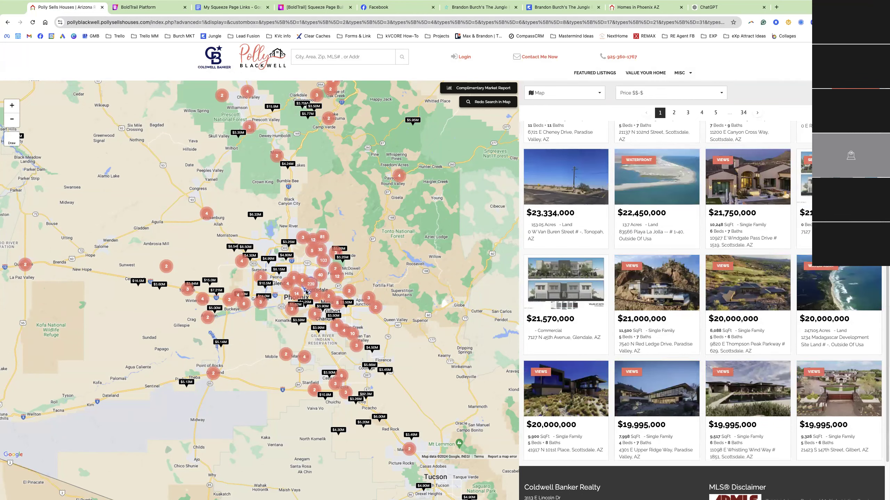
{"action": "left_click", "coordinate": [673, 93]}
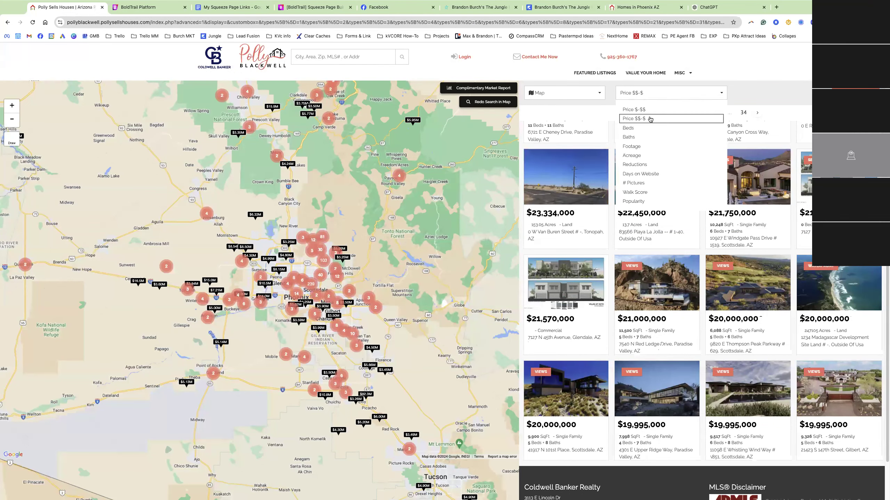
{"action": "left_click", "coordinate": [641, 174]}
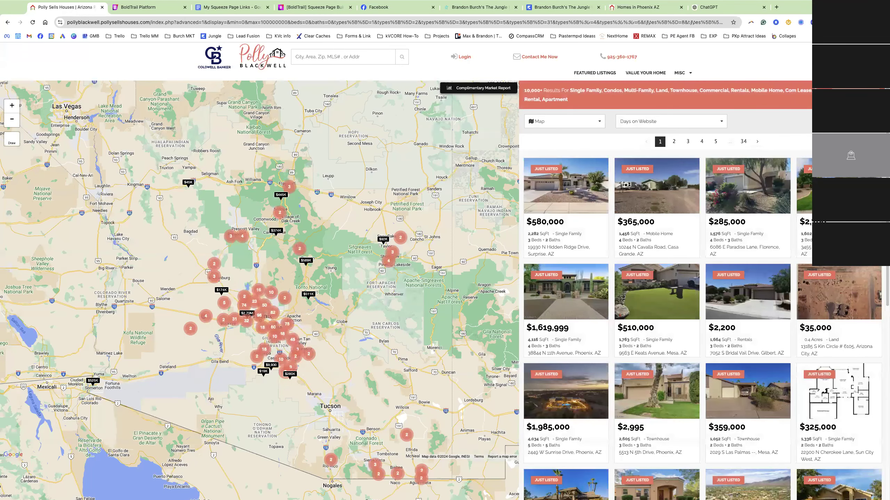
{"action": "left_click", "coordinate": [805, 186]}
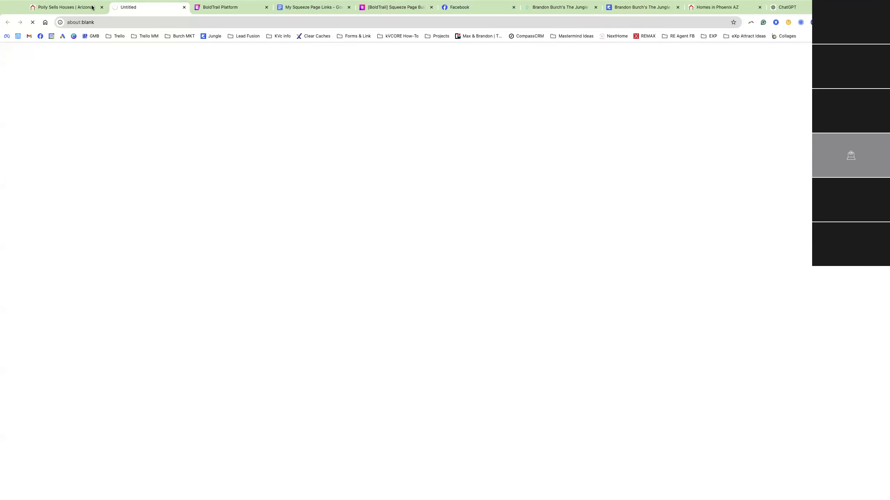
{"action": "left_click", "coordinate": [184, 6]}
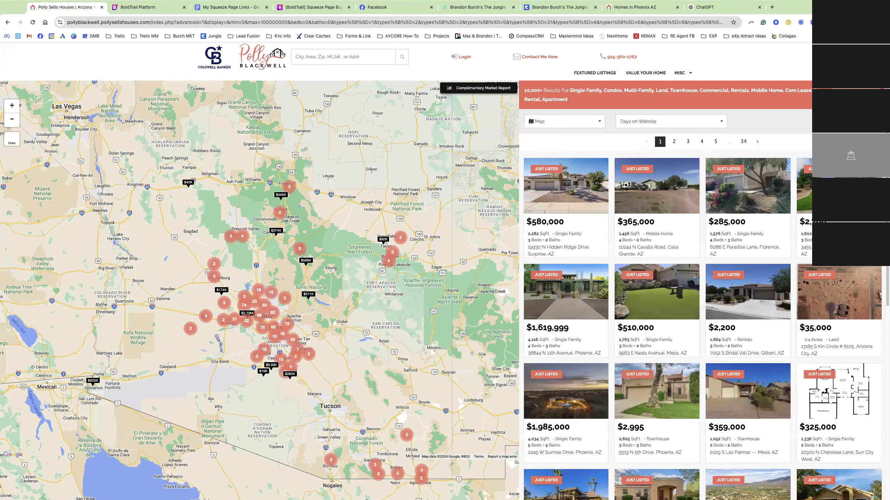
{"action": "left_click", "coordinate": [569, 169]}
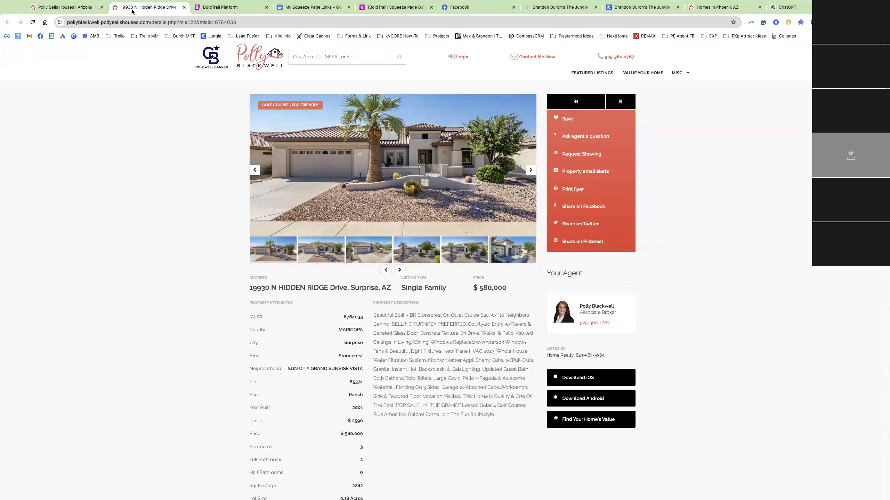
{"action": "left_click", "coordinate": [223, 8]}
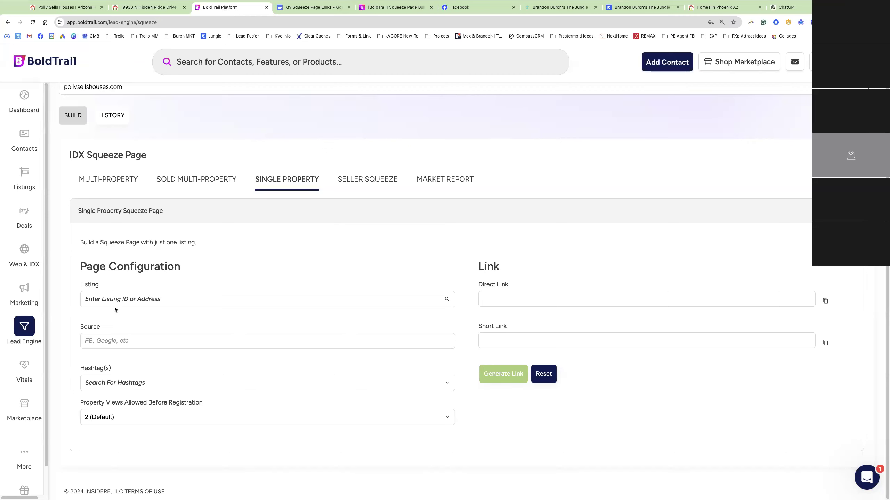
{"action": "left_click", "coordinate": [147, 7]}
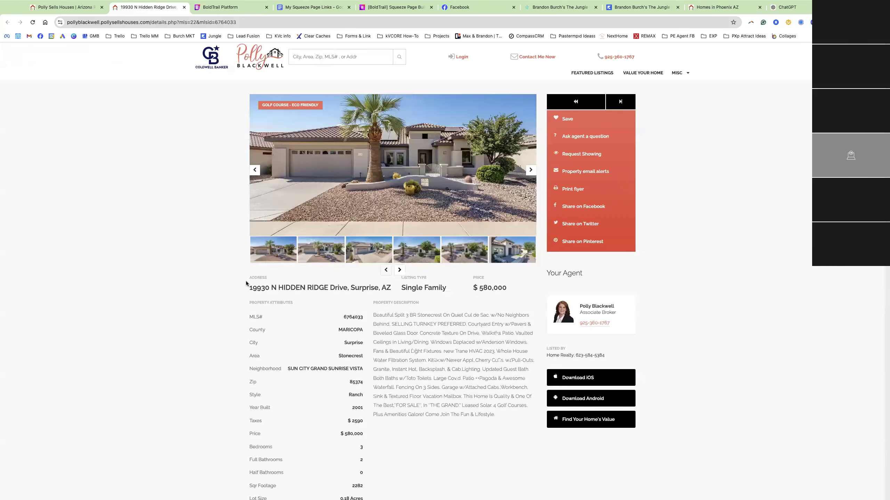
{"action": "double_click", "coordinate": [355, 318]}
{"action": "key", "text": "ctrl+c"}
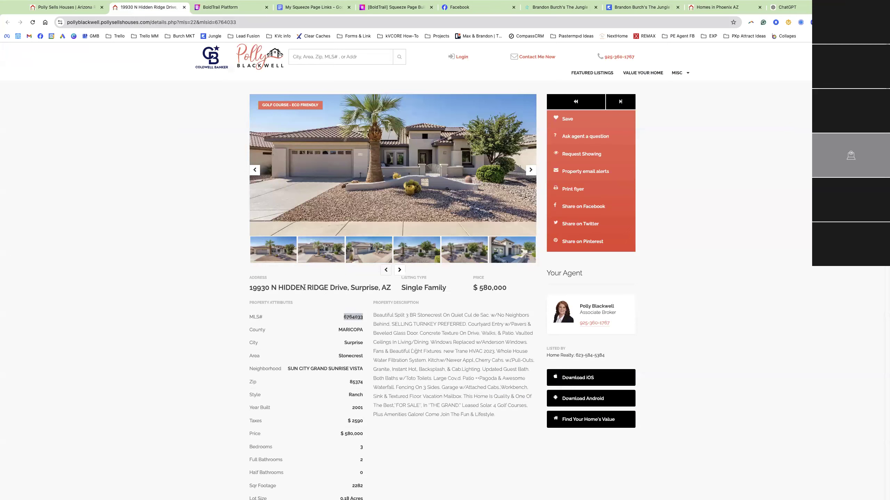
{"action": "left_click", "coordinate": [220, 7]}
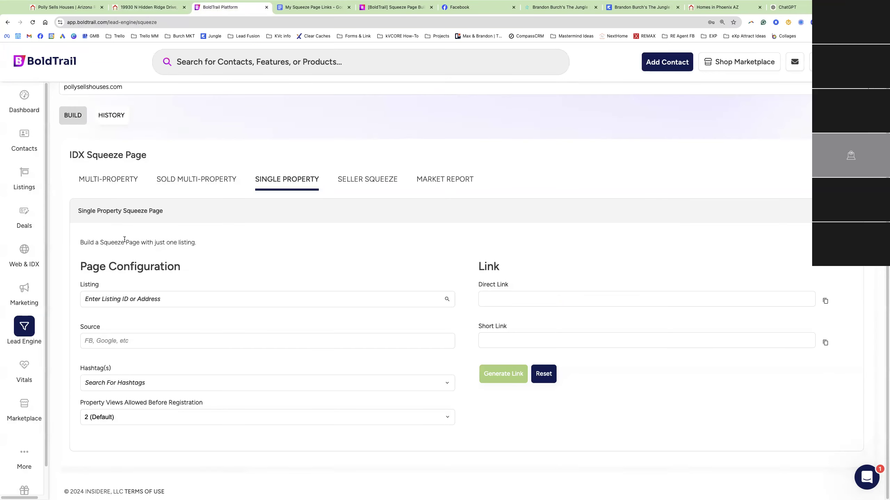
{"action": "left_click", "coordinate": [101, 304]}
{"action": "key", "text": "ctrl+v"}
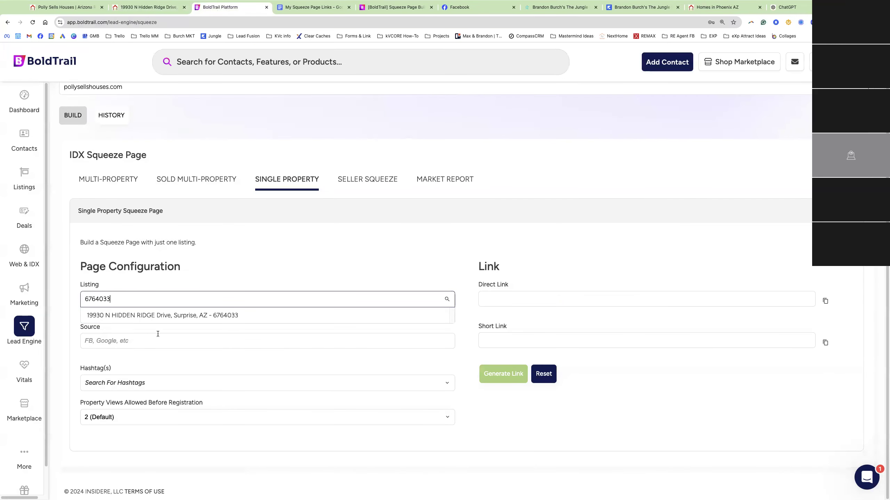
{"action": "left_click", "coordinate": [129, 316]}
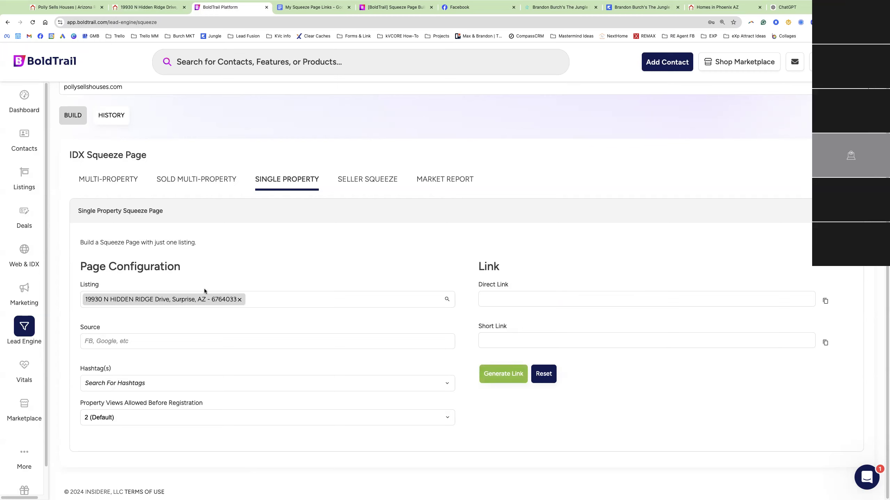
Enter FB as the squeeze page's traffic source
{"action": "left_click", "coordinate": [120, 341]}
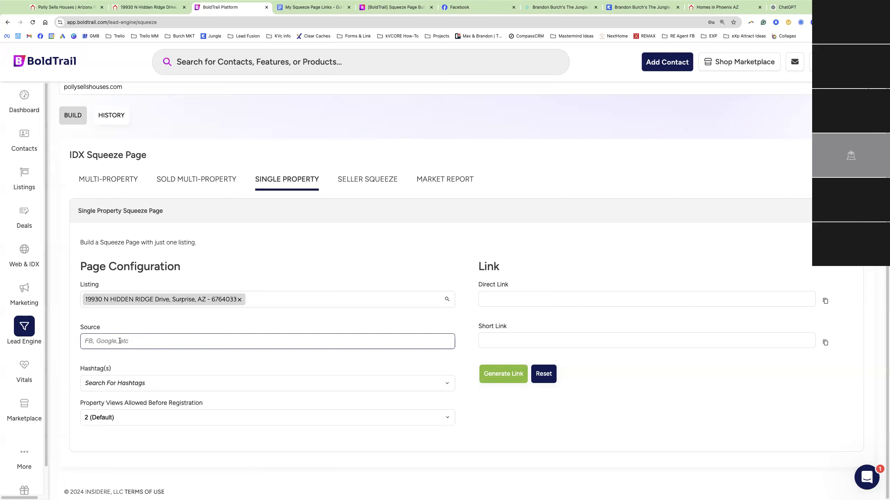
{"action": "type", "text": "FB"}
{"action": "left_click", "coordinate": [112, 381]}
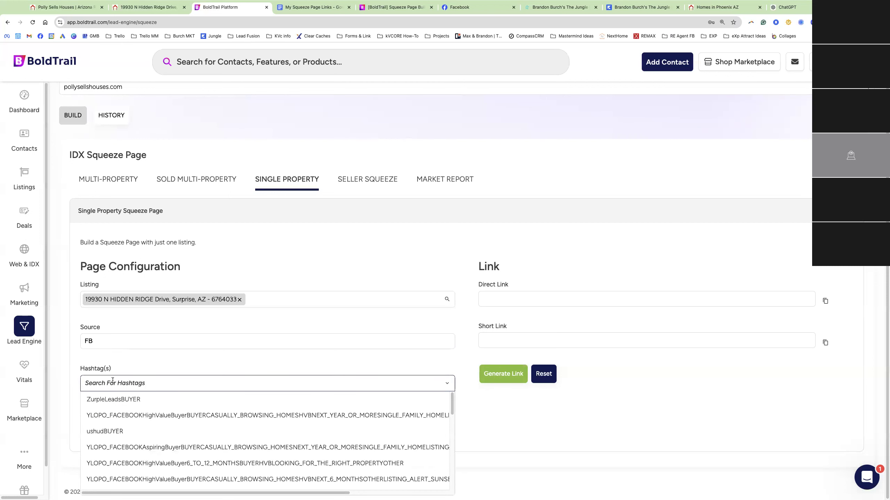
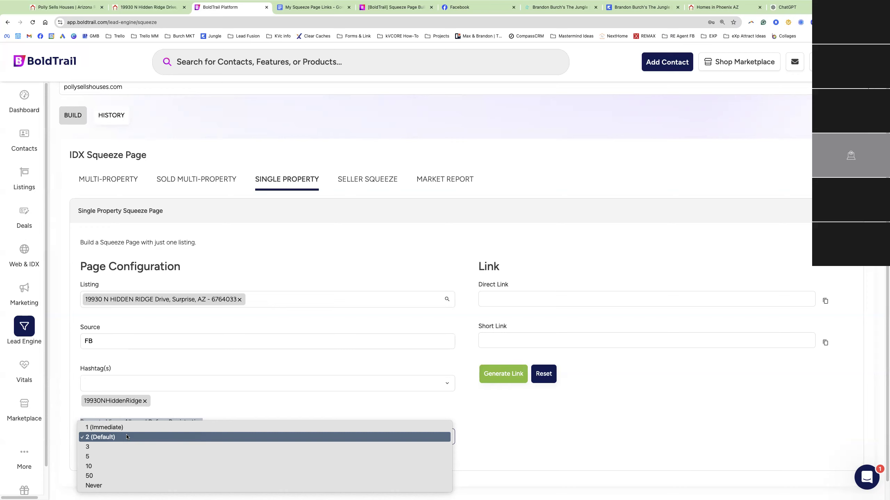
Keep property views before registration at 2 (Default) and generate the squeeze page links
{"action": "left_click", "coordinate": [107, 437]}
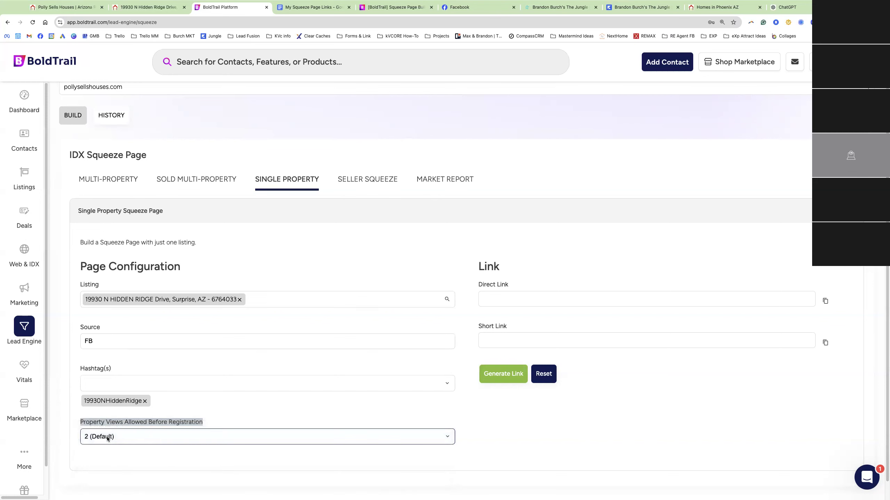
{"action": "left_click", "coordinate": [502, 375]}
Copy the generated short link and load it in the Phoenix homes tab
{"action": "triple_click", "coordinate": [536, 340]}
{"action": "key", "text": "super+c"}
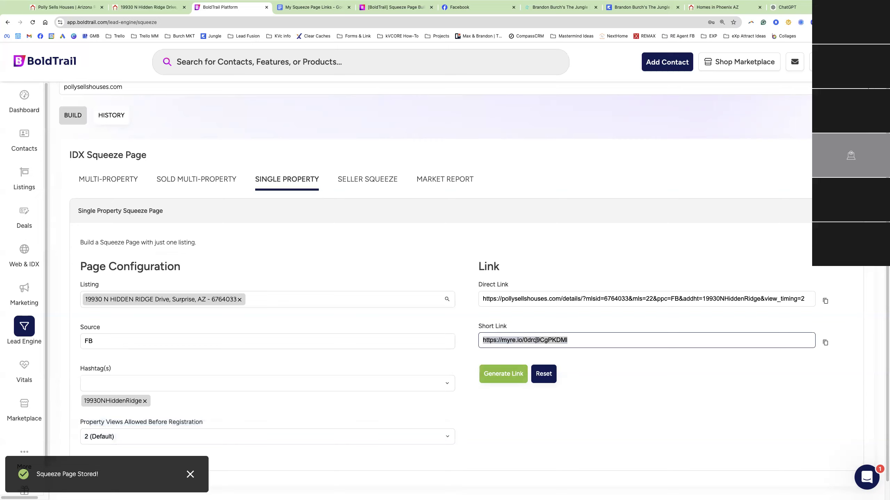
{"action": "left_click", "coordinate": [718, 7]}
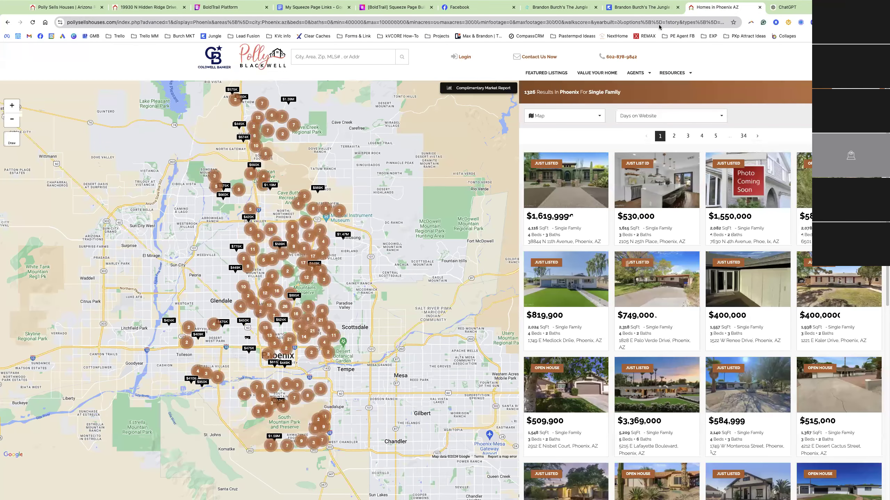
{"action": "left_click", "coordinate": [704, 18]}
{"action": "key", "text": "ctrl+v"}
{"action": "key", "text": "Return"}
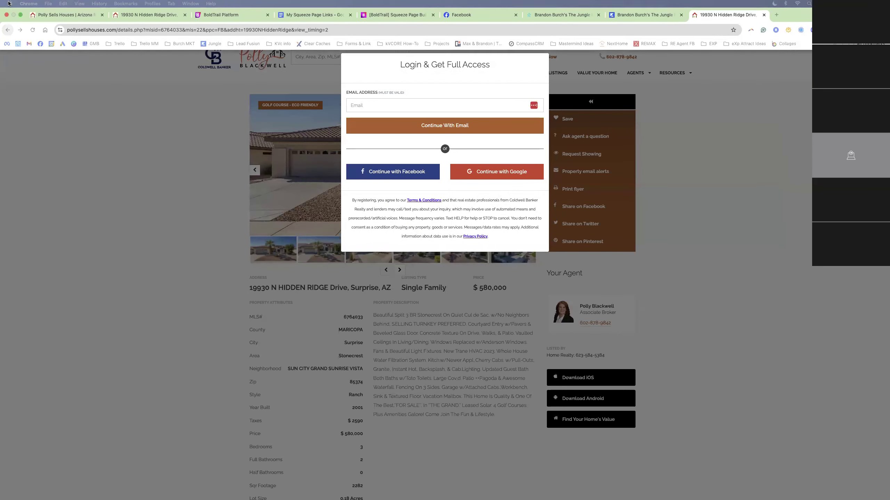
Leave full screen and paste the short link into a new incognito window
{"action": "key", "text": "ctrl+super+f"}
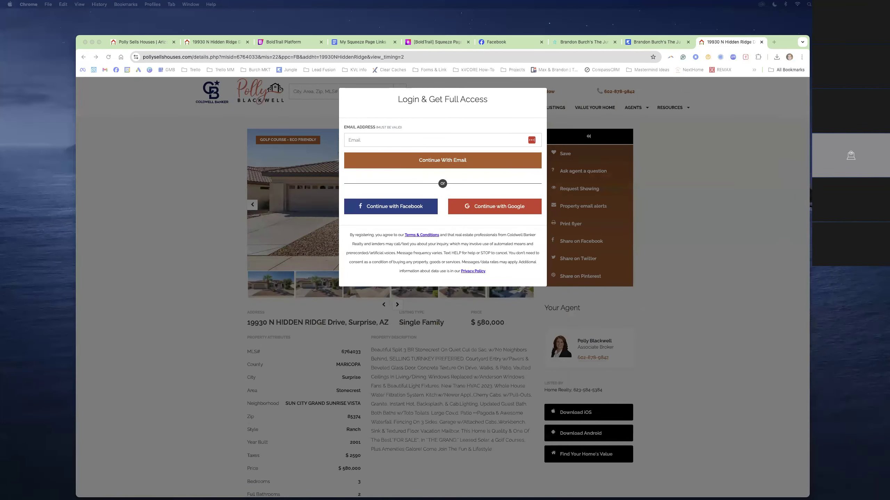
{"action": "key", "text": "super+shift+n"}
{"action": "key", "text": "super+v"}
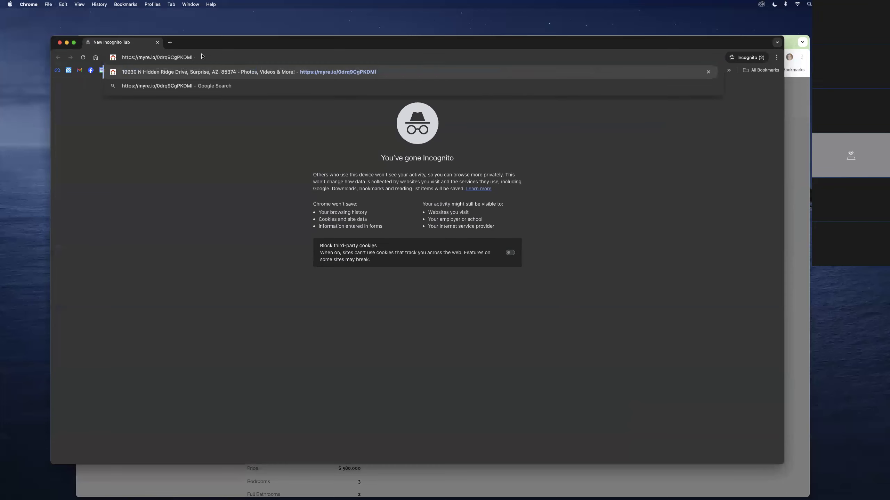
Open the short link and browse the Hidden Ridge listing photos in the enlarged viewer
{"action": "key", "text": "Return"}
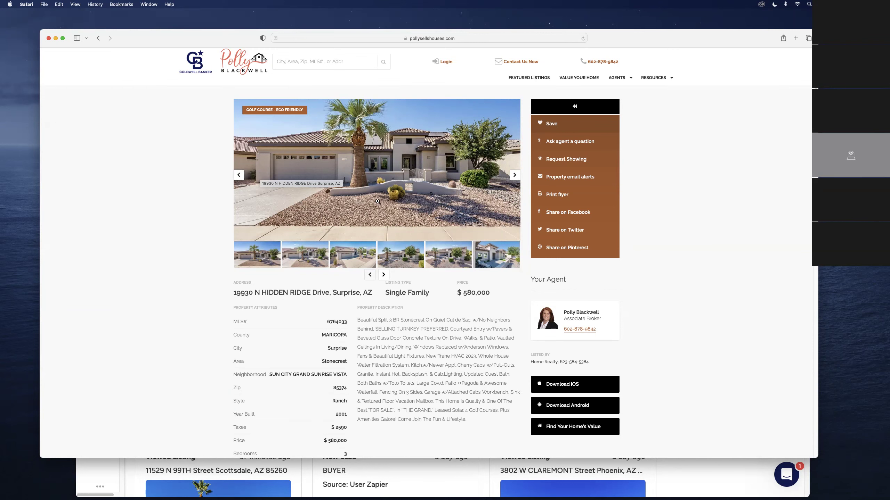
{"action": "scroll", "coordinate": [393, 219], "scroll_direction": "down", "scroll_amount": 3}
{"action": "scroll", "coordinate": [392, 219], "scroll_direction": "up", "scroll_amount": 3}
{"action": "left_click", "coordinate": [420, 210]}
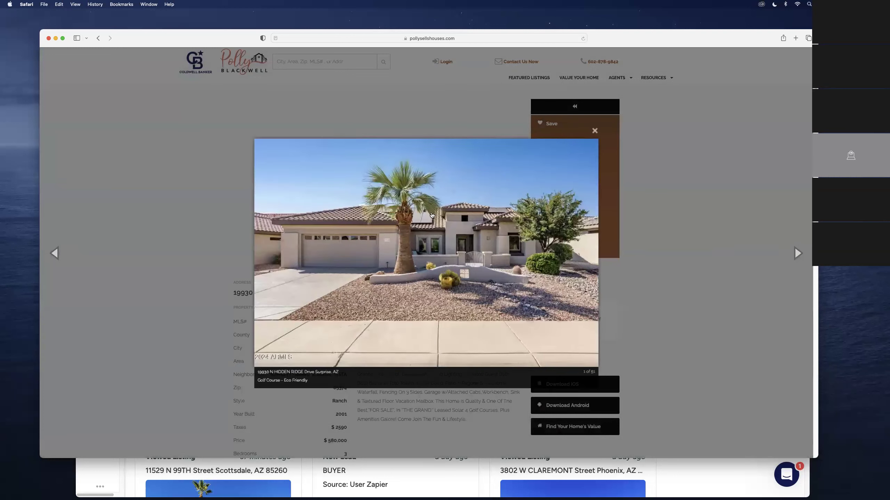
{"action": "left_click", "coordinate": [797, 252]}
{"action": "left_click", "coordinate": [797, 253]}
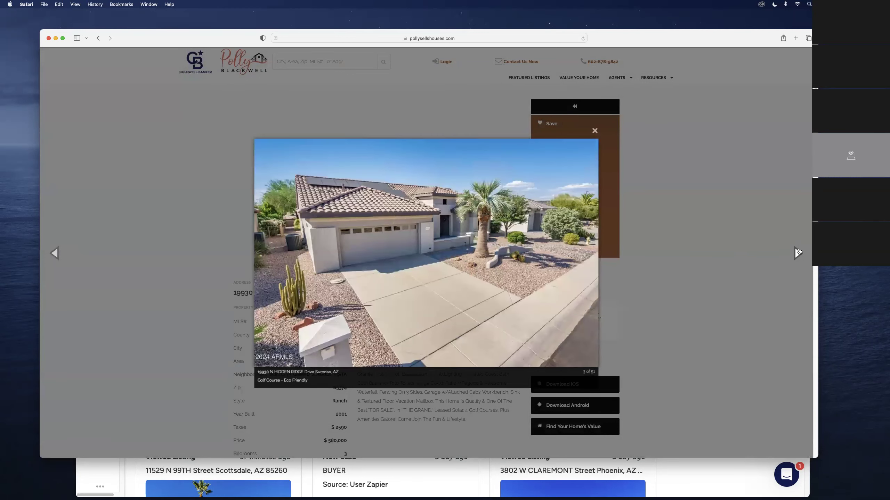
{"action": "left_click", "coordinate": [798, 252]}
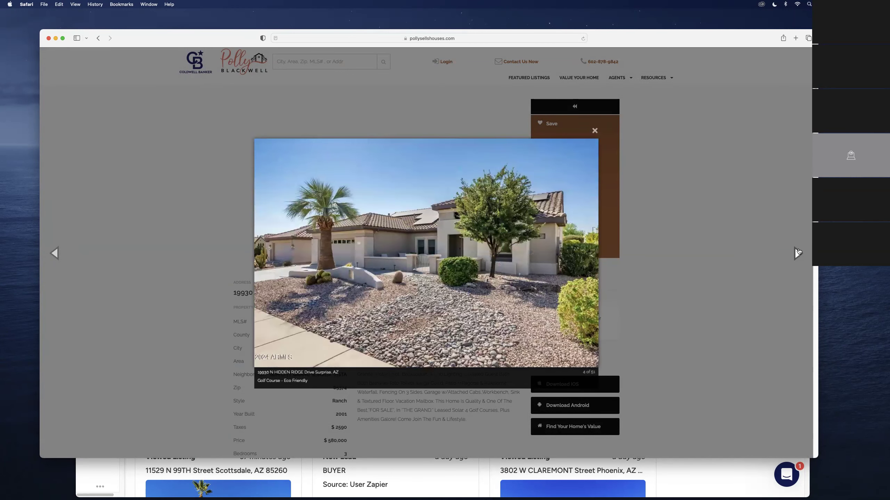
{"action": "left_click", "coordinate": [797, 253]}
{"action": "left_click", "coordinate": [594, 130]}
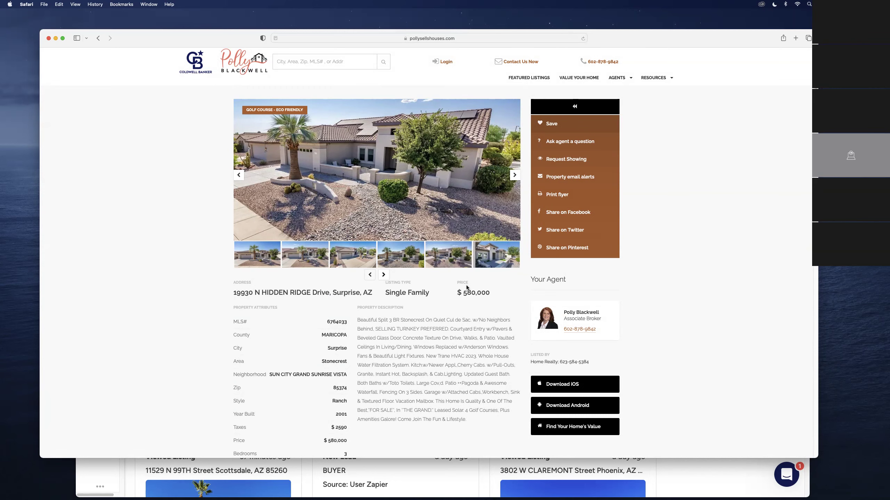
Open a similar Surprise property's details, then return to the BoldTrail dashboard
{"action": "scroll", "coordinate": [428, 346], "scroll_direction": "down", "scroll_amount": 15}
{"action": "scroll", "coordinate": [426, 347], "scroll_direction": "down", "scroll_amount": 20}
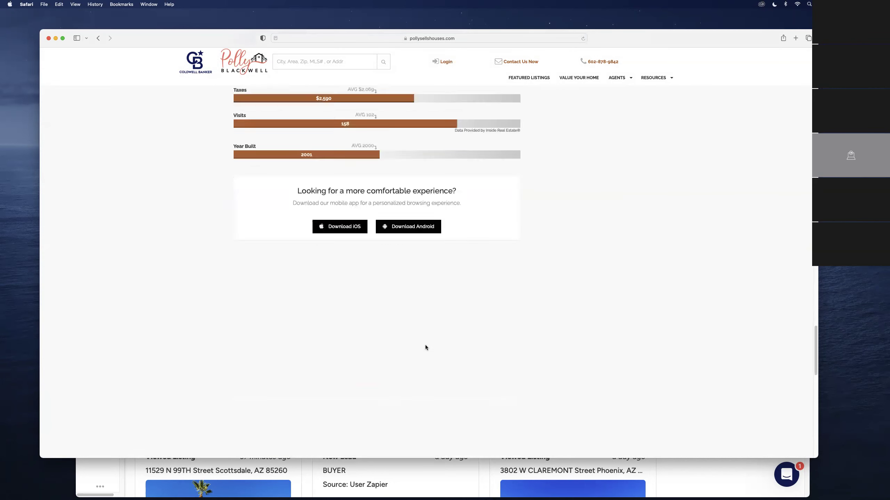
{"action": "scroll", "coordinate": [440, 287], "scroll_direction": "down", "scroll_amount": 10}
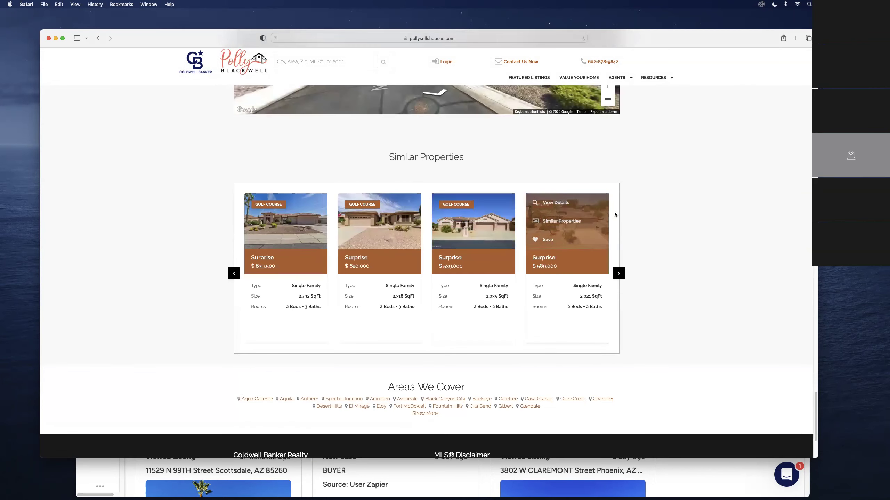
{"action": "left_click", "coordinate": [557, 206]}
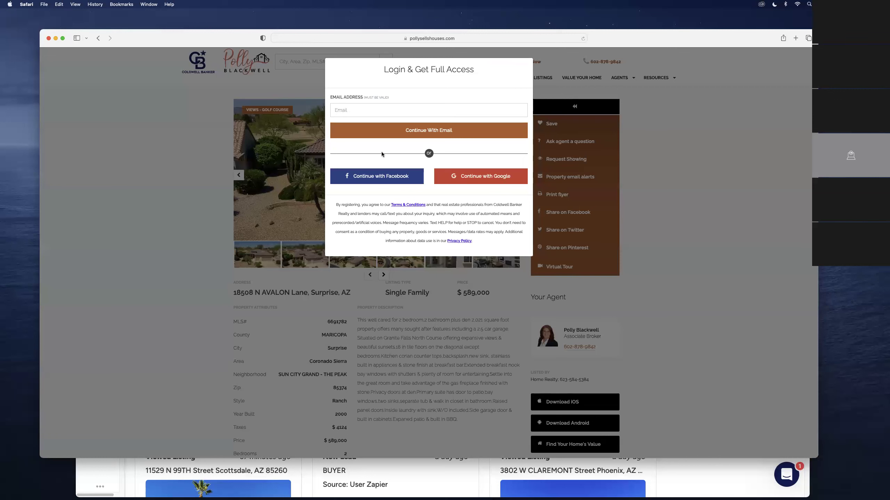
{"action": "left_click", "coordinate": [126, 475]}
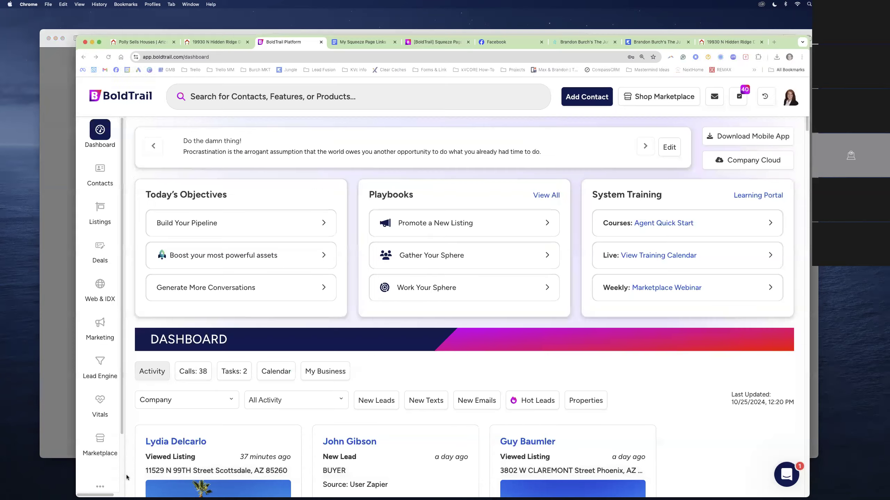
Start a new Single Property IDX squeeze page for pollysellshouses.com from Lead Engine
{"action": "left_click", "coordinate": [100, 44]}
{"action": "left_click", "coordinate": [24, 329]}
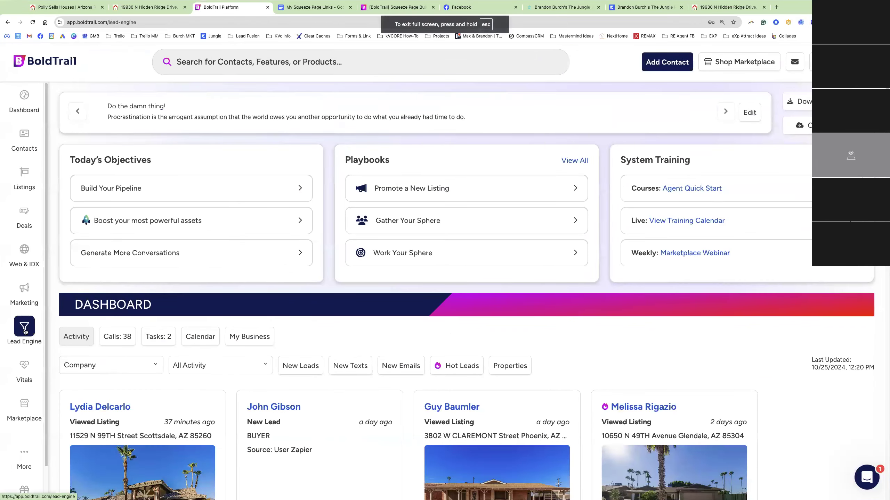
{"action": "scroll", "coordinate": [623, 404], "scroll_direction": "down", "scroll_amount": 2}
{"action": "left_click", "coordinate": [623, 403]}
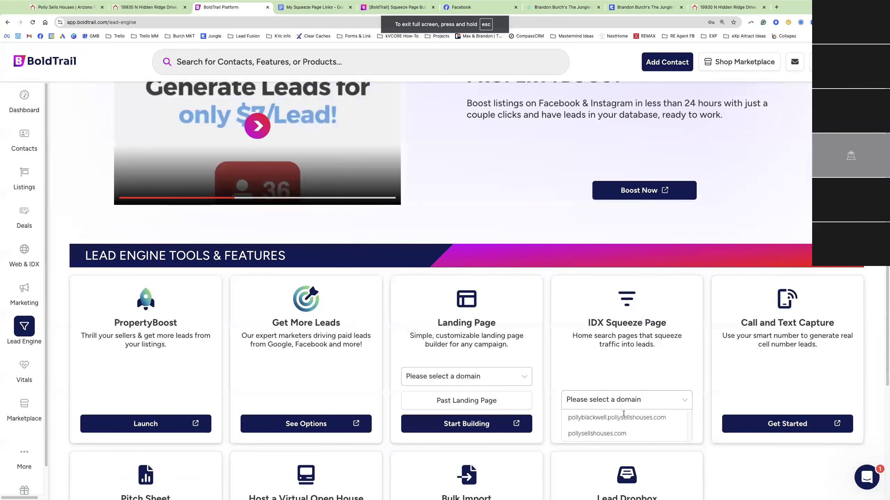
{"action": "left_click", "coordinate": [624, 416]}
{"action": "left_click", "coordinate": [610, 425]}
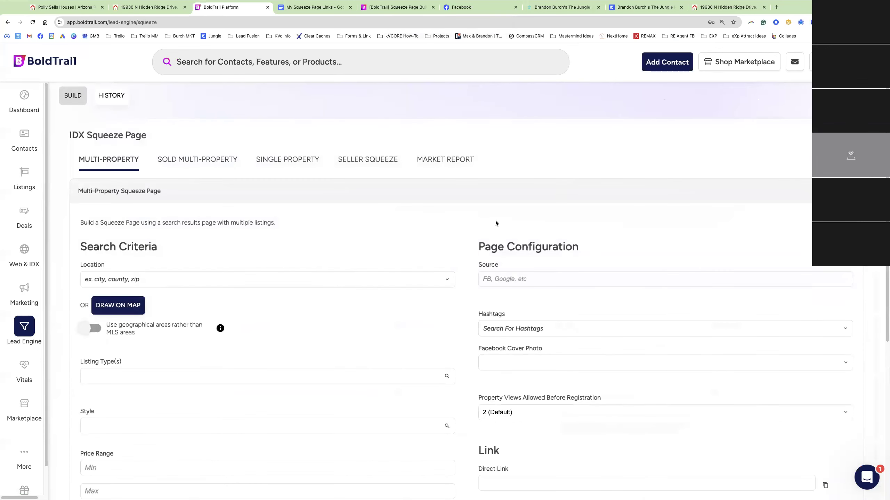
{"action": "left_click", "coordinate": [272, 158]}
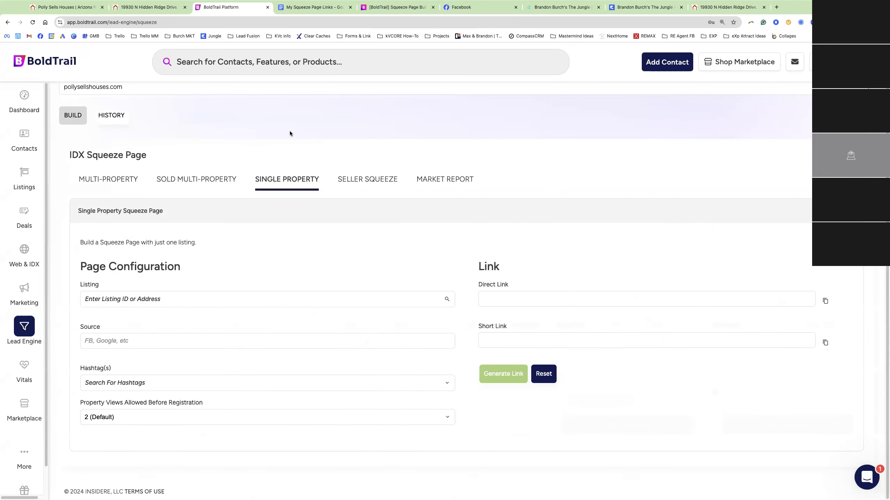
{"action": "left_click", "coordinate": [695, 16]}
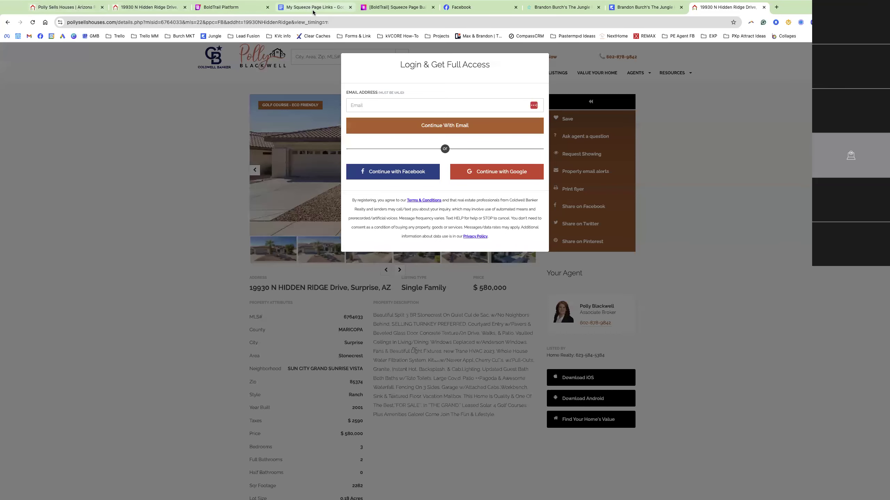
{"action": "left_click", "coordinate": [231, 7]}
{"action": "left_click", "coordinate": [123, 296]}
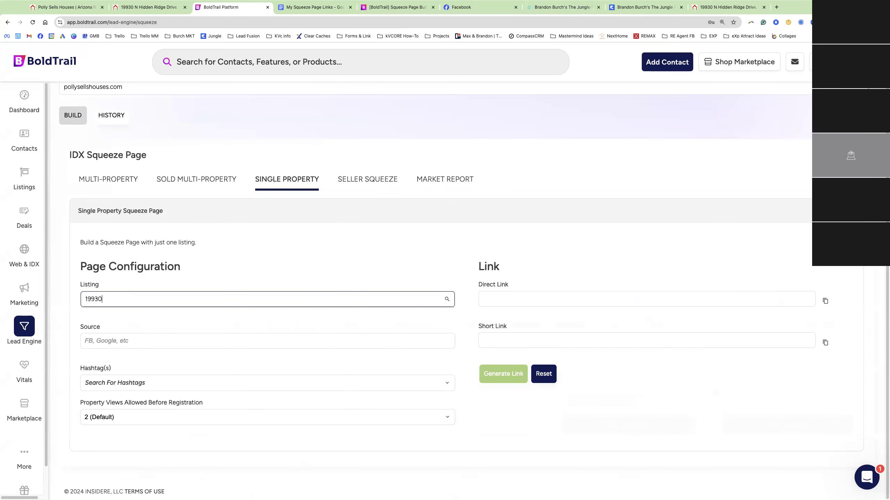
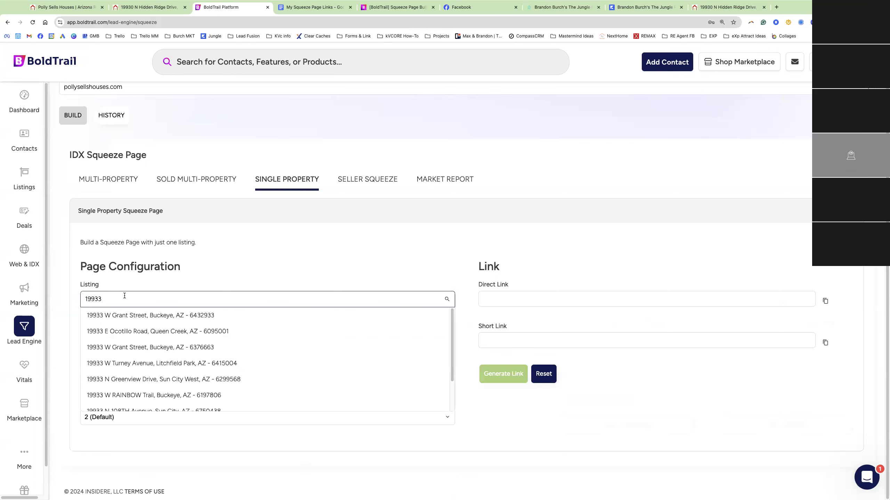
{"action": "left_click", "coordinate": [731, 7]}
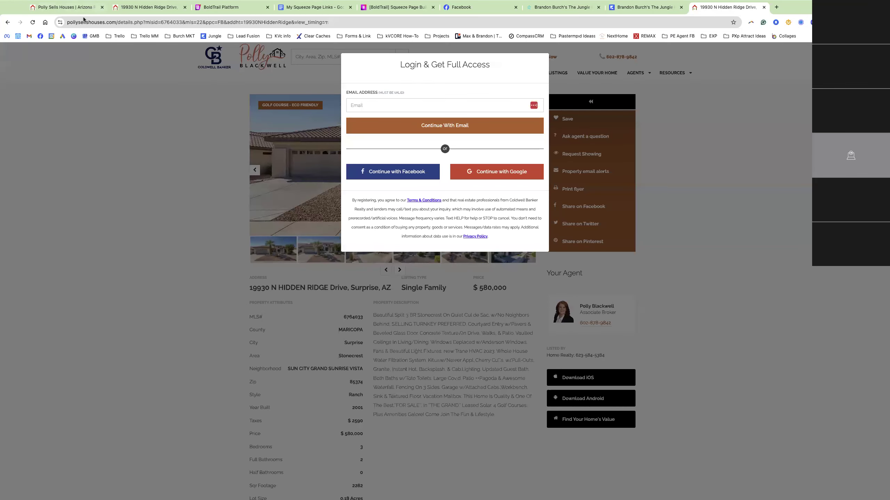
{"action": "left_click", "coordinate": [219, 12]}
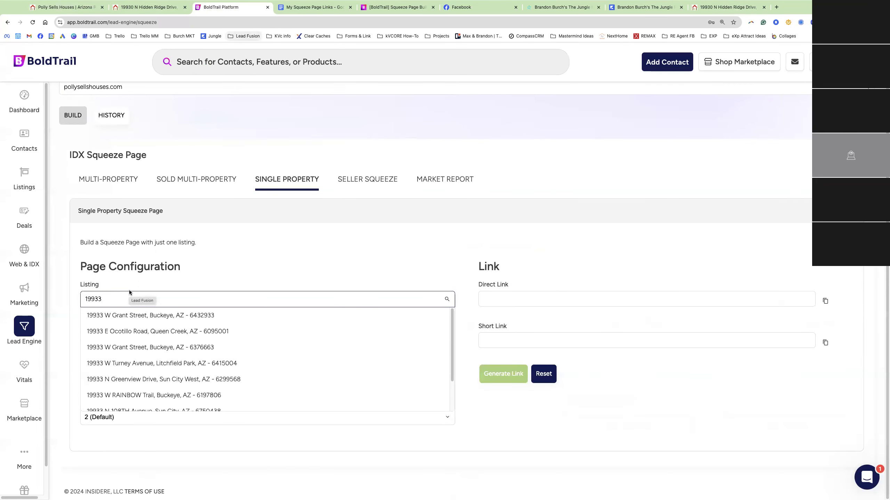
{"action": "key", "text": "BackSpace"}
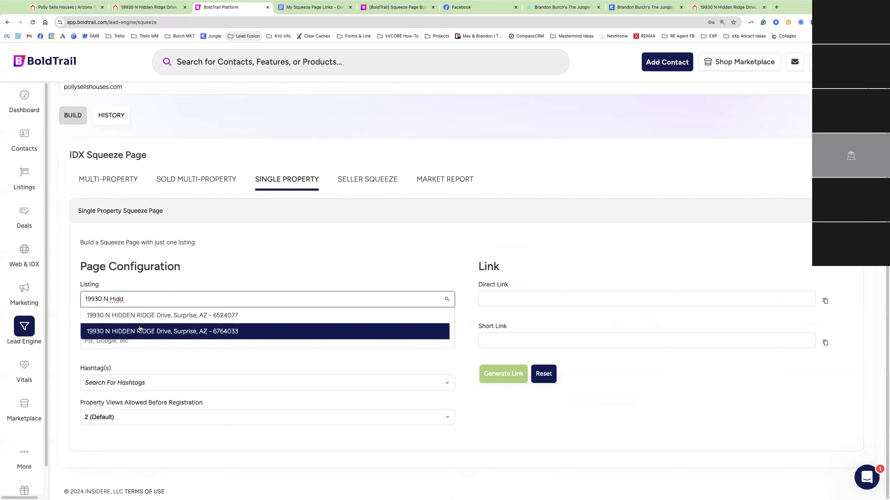
{"action": "left_click", "coordinate": [181, 331]}
{"action": "left_click", "coordinate": [114, 340]}
{"action": "type", "text": "FB"}
{"action": "left_click", "coordinate": [138, 383]}
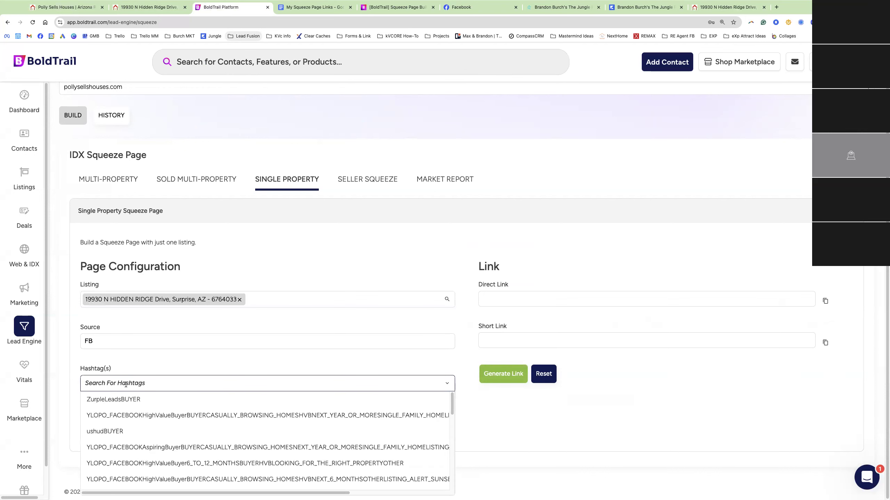
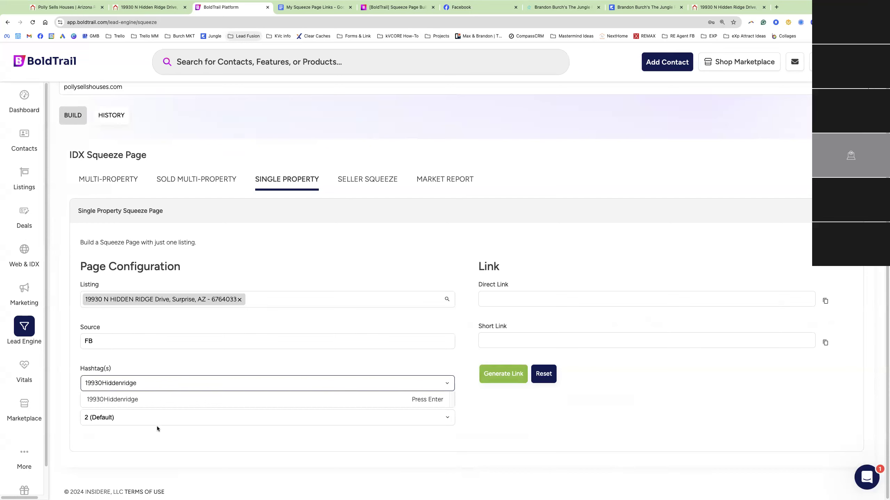
{"action": "key", "text": "Return"}
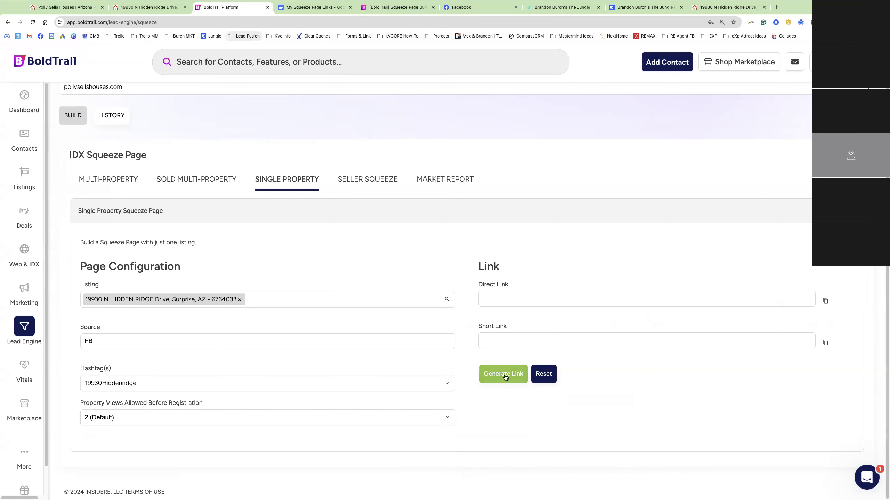
{"action": "left_click", "coordinate": [504, 375]}
{"action": "left_click", "coordinate": [522, 340]}
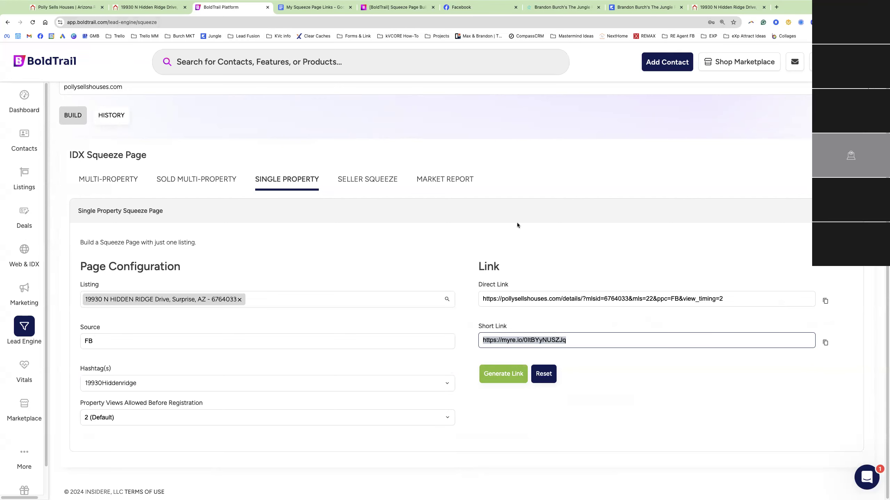
Open ChatGPT in a new browser tab
{"action": "left_click", "coordinate": [776, 8]}
{"action": "type", "text": "chat"}
{"action": "key", "text": "Return"}
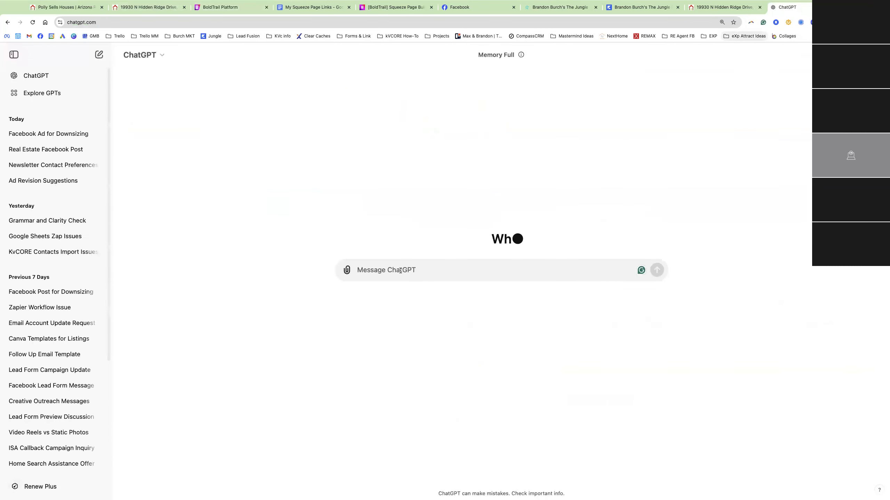
Ask ChatGPT for a creative FB post for the new listing, including the short link
{"action": "type", "text": "I want a creati"}
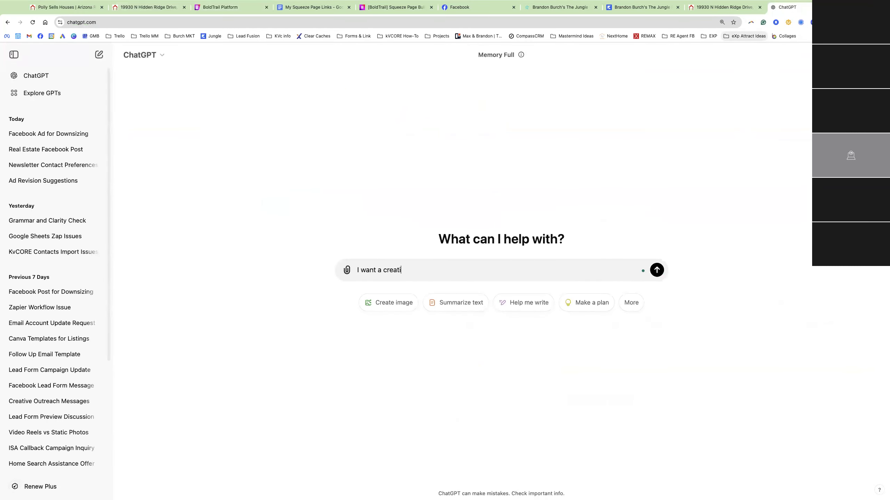
{"action": "type", "text": "ve fb post for my new listing"}
{"action": "type", "text": "res the link below"}
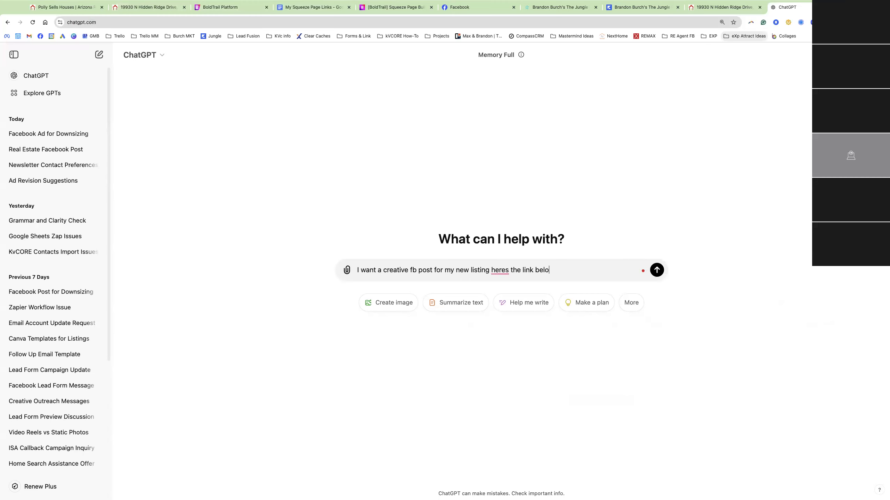
{"action": "key", "text": "shift+Return"}
{"action": "key", "text": "shift+Return"}
{"action": "type", "text": "https://myre.io/0ItBYyNUSZJq"}
{"action": "key", "text": "Return"}
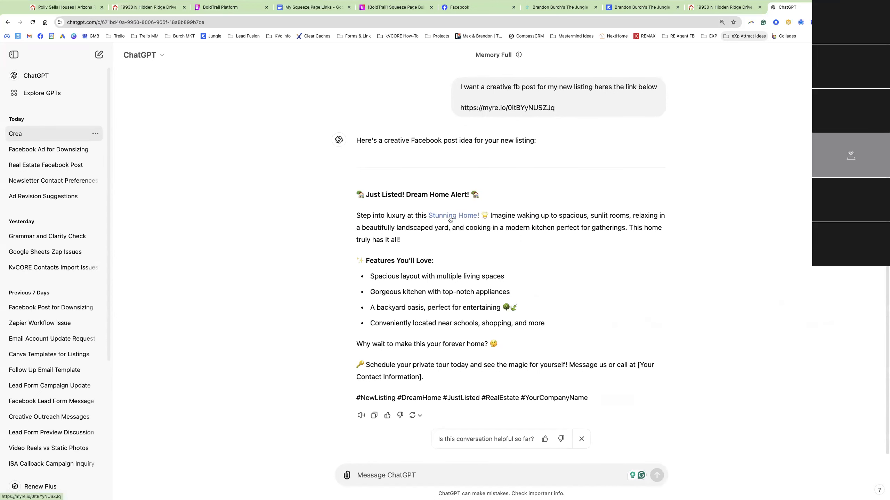
Select the generated Facebook post text and switch to the Facebook page
{"action": "scroll", "coordinate": [451, 223], "scroll_direction": "up", "scroll_amount": 1}
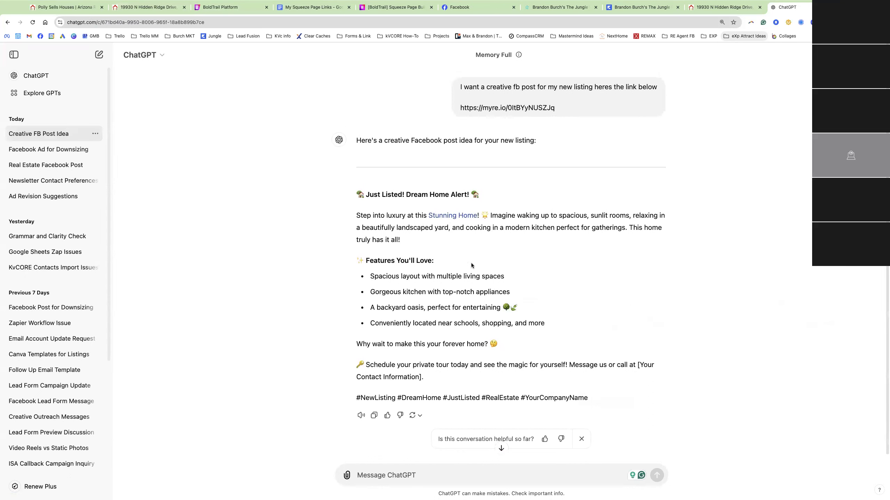
{"action": "left_click_drag", "start_coordinate": [555, 108], "coordinate": [462, 108]}
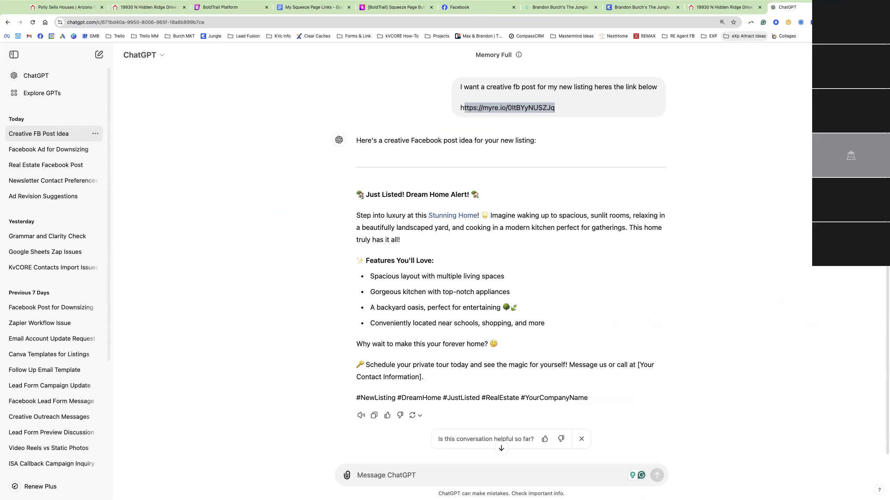
{"action": "left_click_drag", "start_coordinate": [356, 194], "coordinate": [583, 380]}
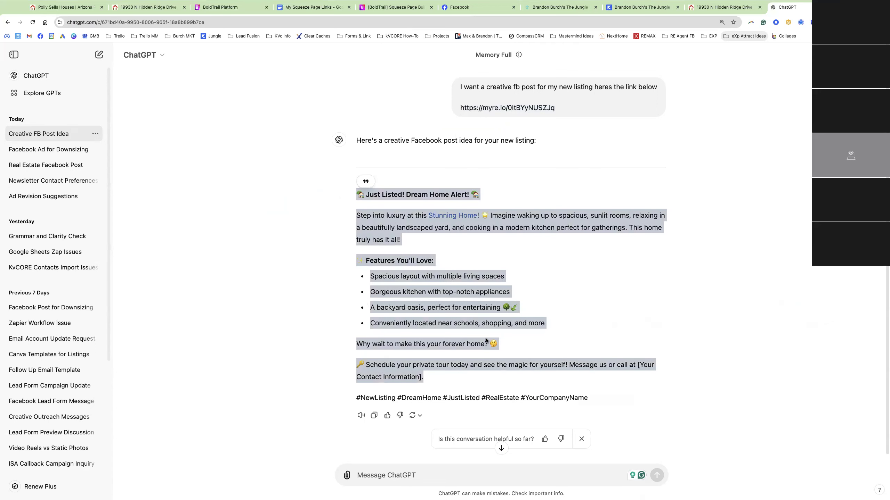
{"action": "left_click", "coordinate": [476, 7]}
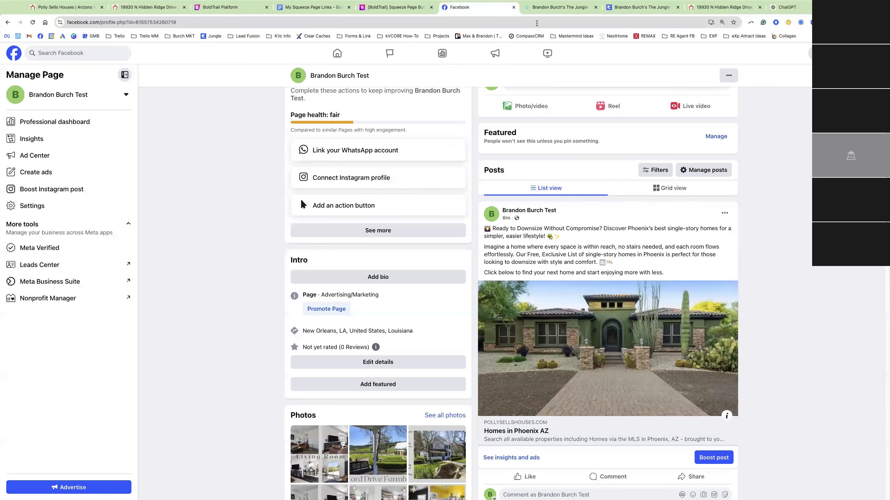
Paste the ChatGPT listing text into a new Facebook post and regenerate the BoldTrail short link
{"action": "scroll", "coordinate": [537, 141], "scroll_direction": "up", "scroll_amount": 3}
{"action": "left_click", "coordinate": [539, 147]}
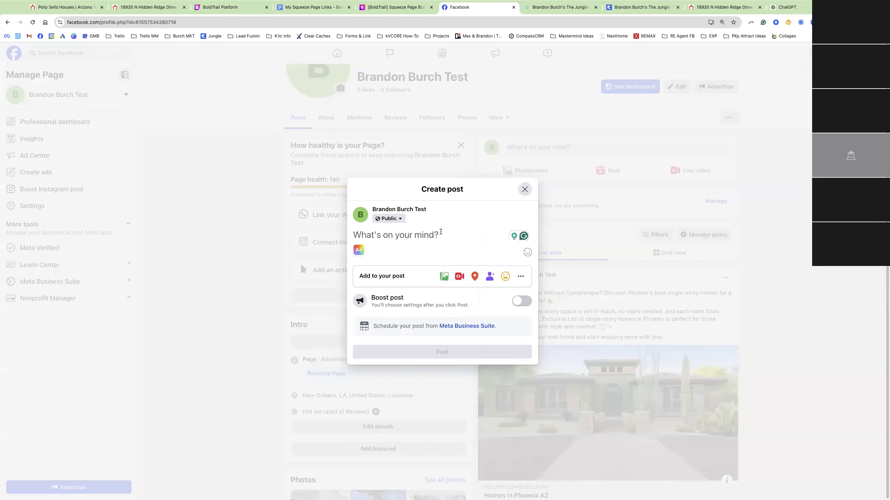
{"action": "type", "text": "🏡 Just Listed! Dream Home Alert! 🏡  Step into luxury at this Stunning Home! 🌟 Imagine waking up to spacious, sunlit rooms, relaxing in a beautifully landscaped yard, and cooking in a modern kitchen perfect for gatherings. This home truly has it all!  ✨ Features You'll Love:  Spacious layout with multiple living spaces Gorgeous kitchen with top-notch appliances A backyard oasis, perfect for entertaining 🌳🏊 Conveniently located near schools, shopping, and more Why wait to make this your forever home? 🤔  🔑 Schedule your private tour today and see the magic for yourself! Message us or call at [Your Contact Information]"}
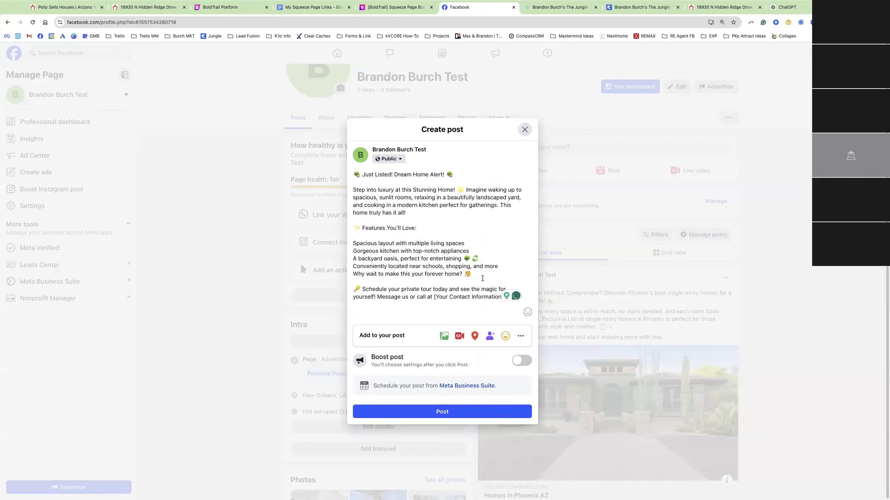
{"action": "left_click", "coordinate": [210, 7]}
{"action": "left_click", "coordinate": [506, 378]}
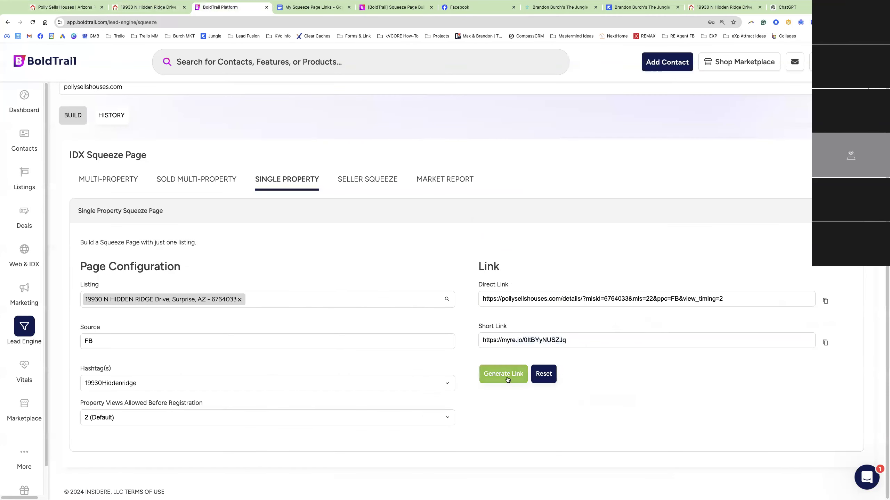
{"action": "left_click", "coordinate": [465, 7]}
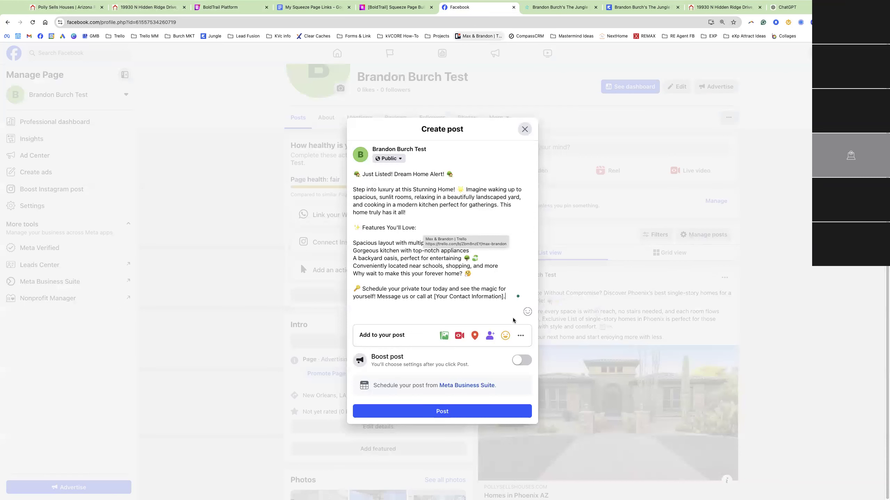
Replace the contact information placeholder with 'Click the link below for the full details!'
{"action": "left_click_drag", "start_coordinate": [431, 296], "coordinate": [506, 296]}
{"action": "key", "text": "BackSpace"}
{"action": "key", "text": "BackSpace"}
{"action": "key", "text": "BackSpace"}
{"action": "key", "text": "BackSpace"}
{"action": "key", "text": "BackSpace"}
{"action": "key", "text": "BackSpace"}
{"action": "key", "text": "BackSpace"}
{"action": "key", "text": "BackSpace"}
{"action": "key", "text": "BackSpace"}
{"action": "key", "text": "BackSpace"}
{"action": "key", "text": "BackSpace"}
{"action": "key", "text": "BackSpace"}
{"action": "key", "text": "BackSpace"}
{"action": "key", "text": "BackSpace"}
{"action": "key", "text": "BackSpace"}
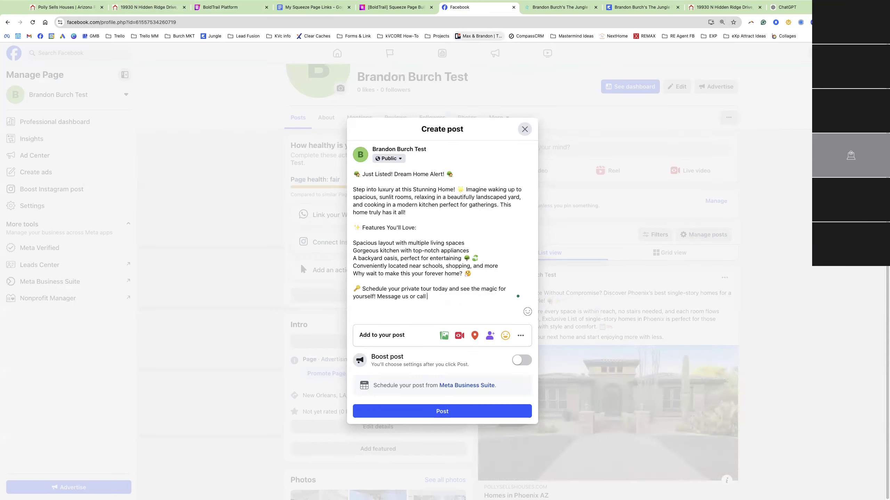
{"action": "key", "text": "BackSpace"}
{"action": "key", "text": "BackSpace"}
{"action": "key", "text": "BackSpace"}
{"action": "key", "text": "BackSpace"}
{"action": "key", "text": "BackSpace"}
{"action": "key", "text": "BackSpace"}
{"action": "key", "text": "BackSpace"}
{"action": "type", "text": "Click the link below for the full details!"}
{"action": "key", "text": "Return"}
{"action": "key", "text": "Return"}
{"action": "key", "text": "ctrl+v"}
{"action": "key", "text": "ctrl+z"}
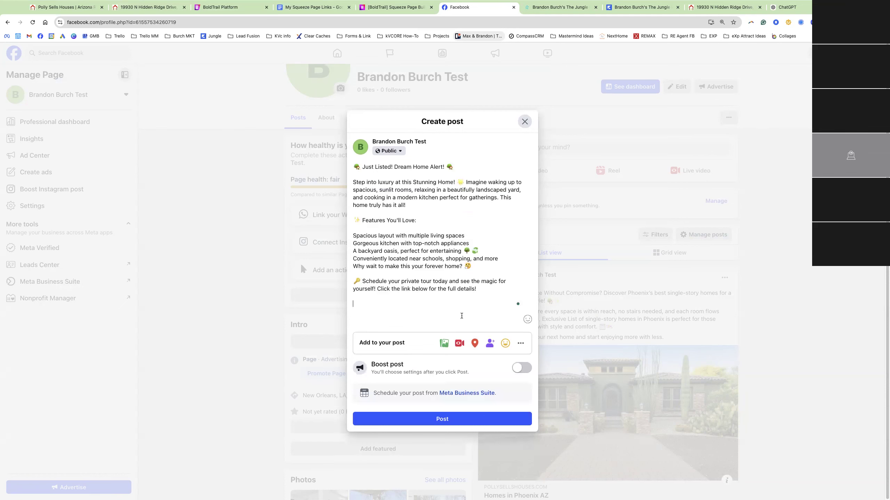
{"action": "left_click", "coordinate": [224, 7]}
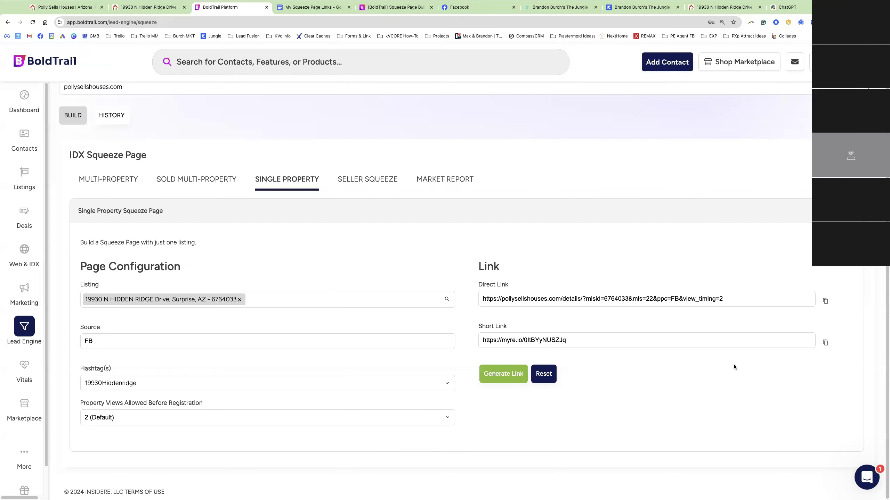
Add the myre.io short link to the post's end, remove its preview card, and open photo upload
{"action": "triple_click", "coordinate": [826, 343]}
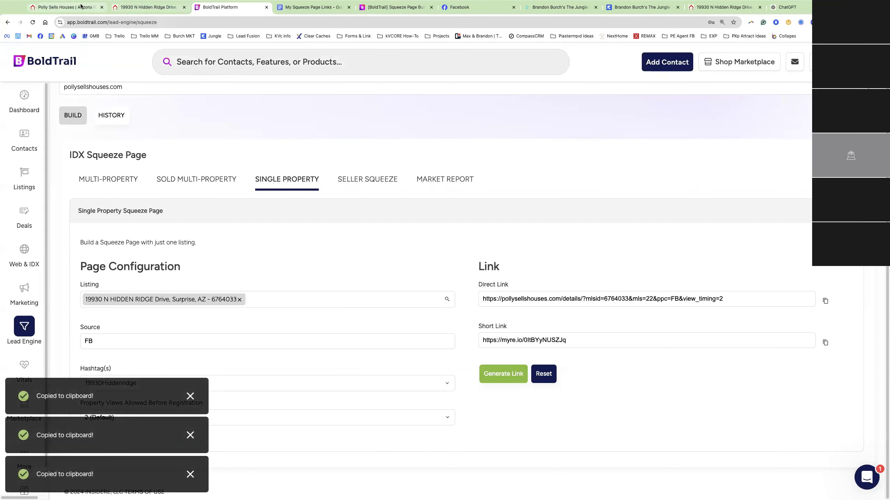
{"action": "left_click", "coordinate": [459, 7]}
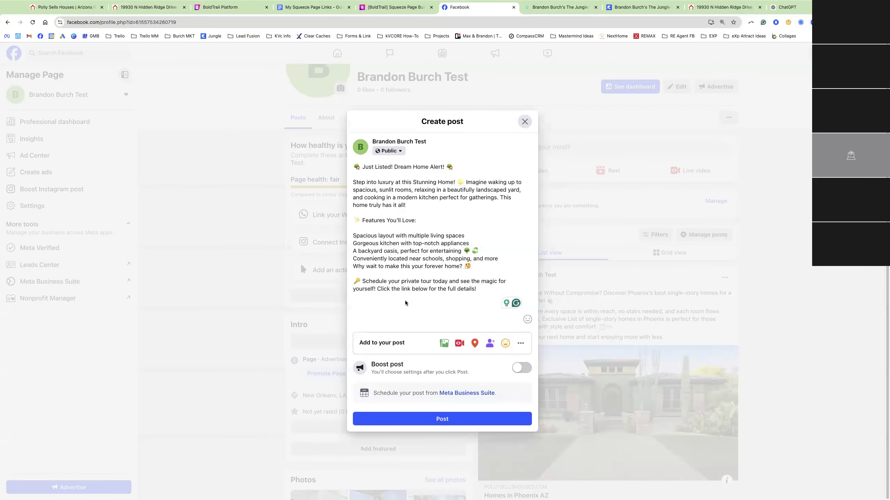
{"action": "type", "text": "https://myre.io/0ItBYyNUSZJq"}
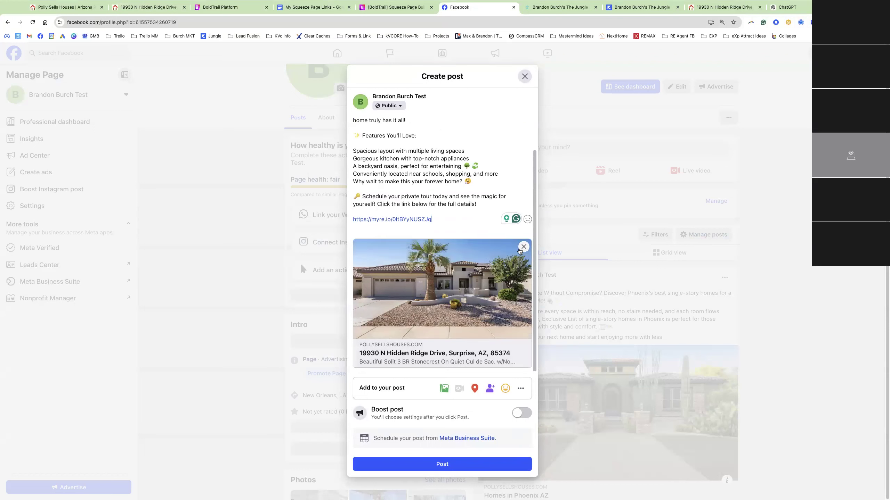
{"action": "left_click", "coordinate": [524, 247]}
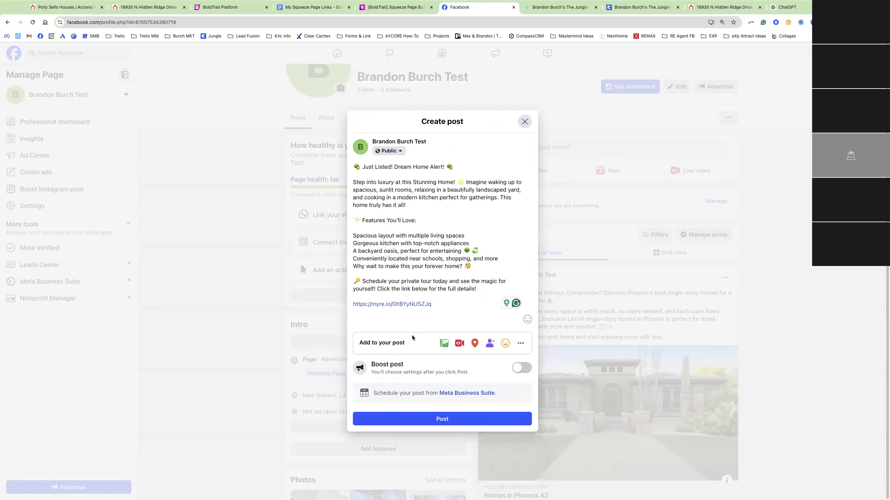
{"action": "left_click", "coordinate": [442, 341]}
{"action": "left_click", "coordinate": [456, 349]}
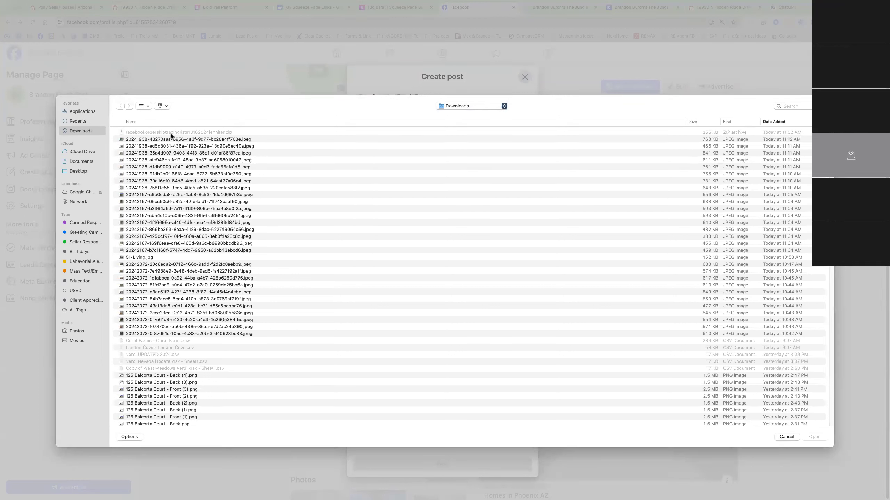
Cancel the photo selection and return to the BoldTrail squeeze page
{"action": "left_click", "coordinate": [787, 436]}
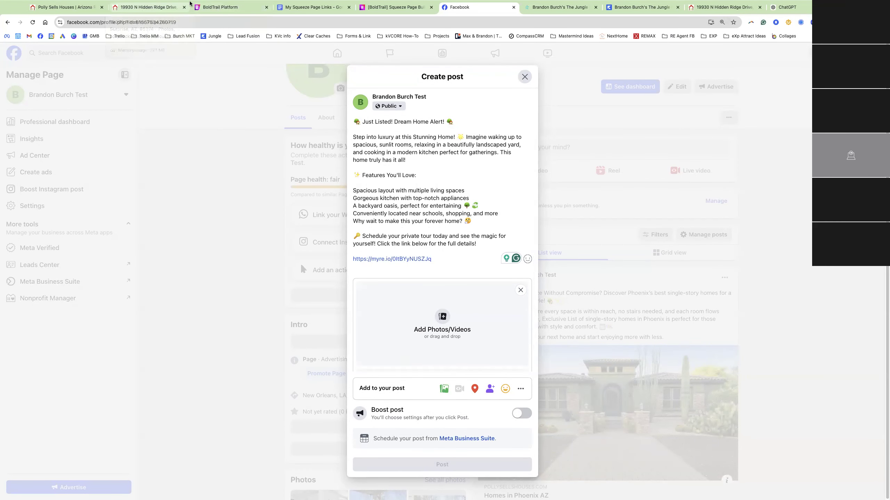
{"action": "left_click", "coordinate": [219, 9]}
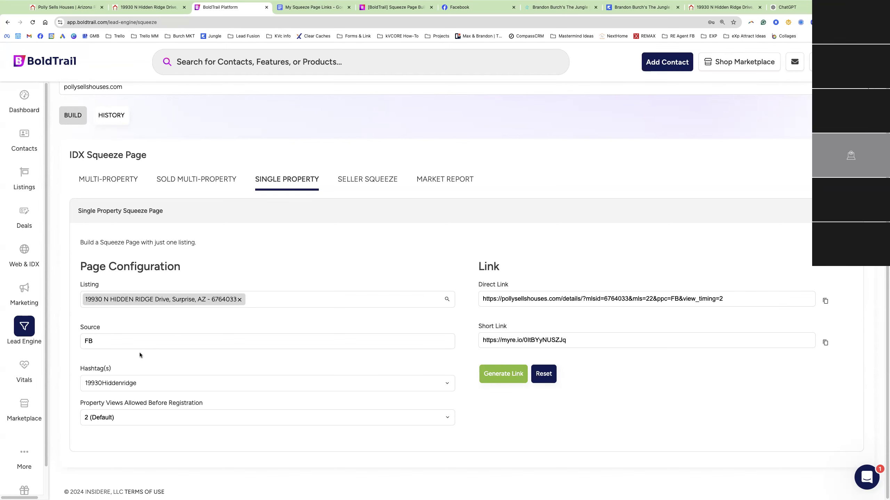
Point out the FB source, then compare Multi-Property and Single Property forms, ending on Multi-Property
{"action": "left_click", "coordinate": [130, 347]}
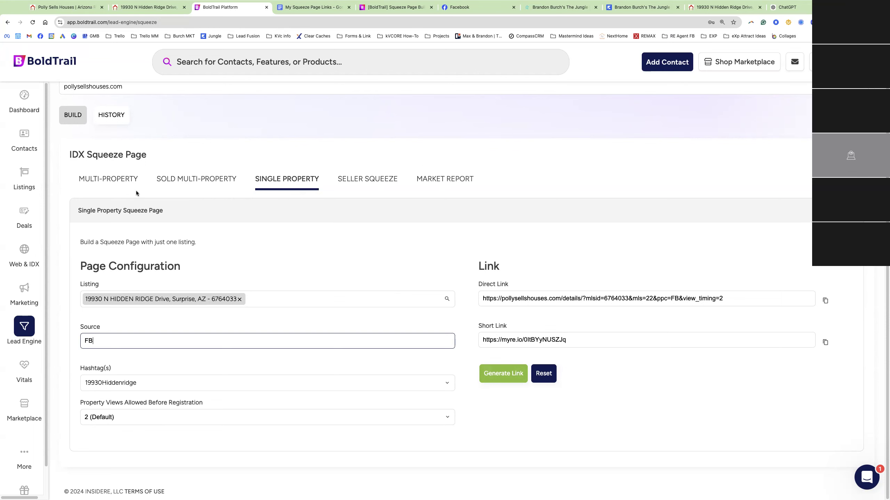
{"action": "left_click", "coordinate": [109, 179]}
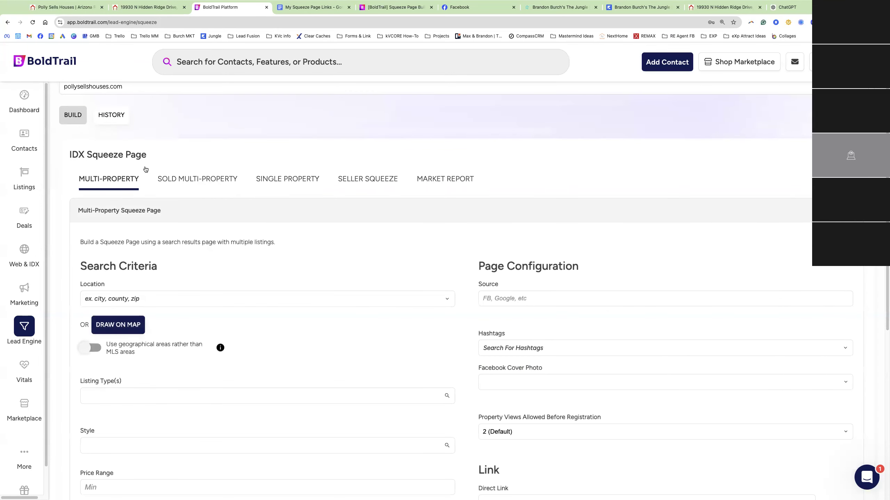
{"action": "left_click", "coordinate": [297, 180]}
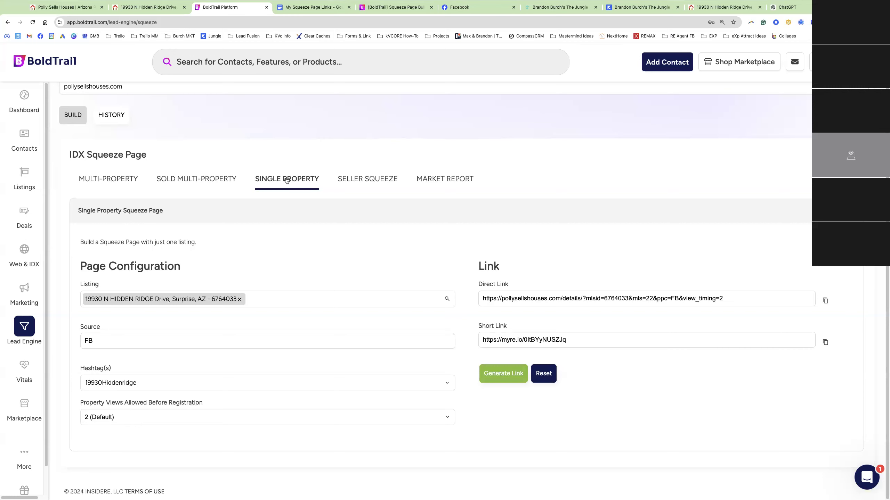
{"action": "left_click", "coordinate": [112, 180]}
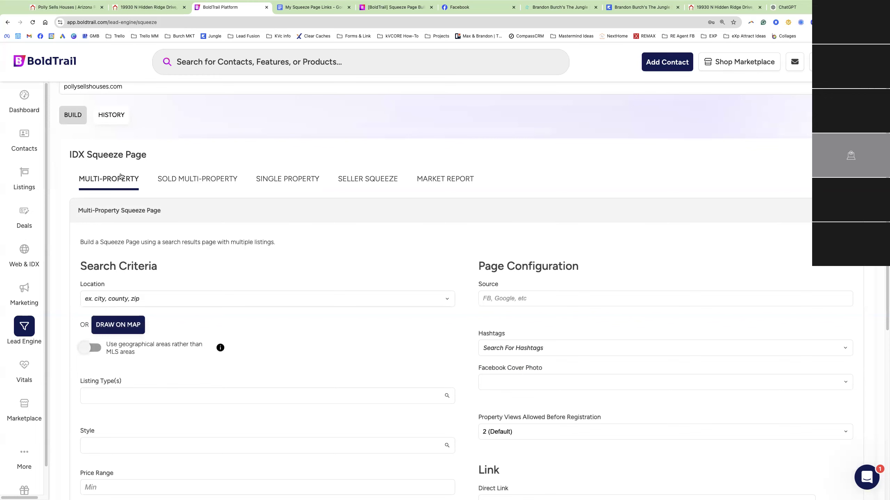
{"action": "left_click", "coordinate": [394, 7]}
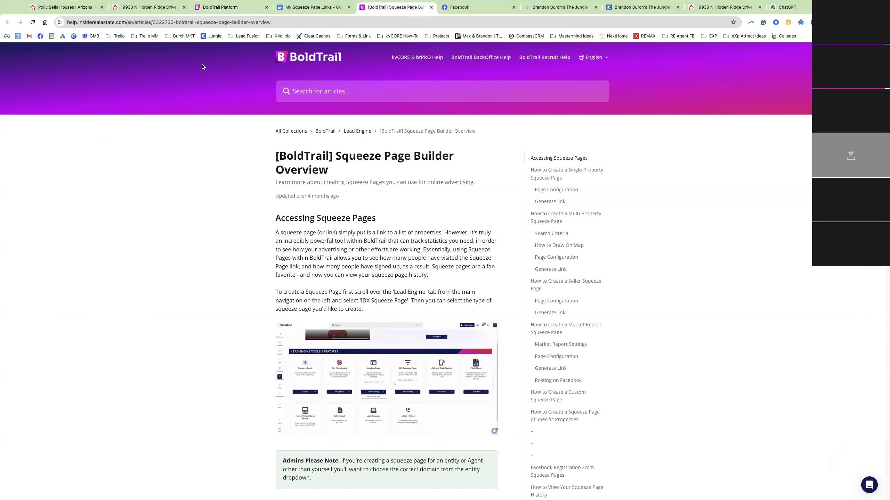
Highlight the Squeeze Page Builder Overview article's URL, then return to the Multi-Property squeeze page builder
{"action": "left_click", "coordinate": [181, 22]}
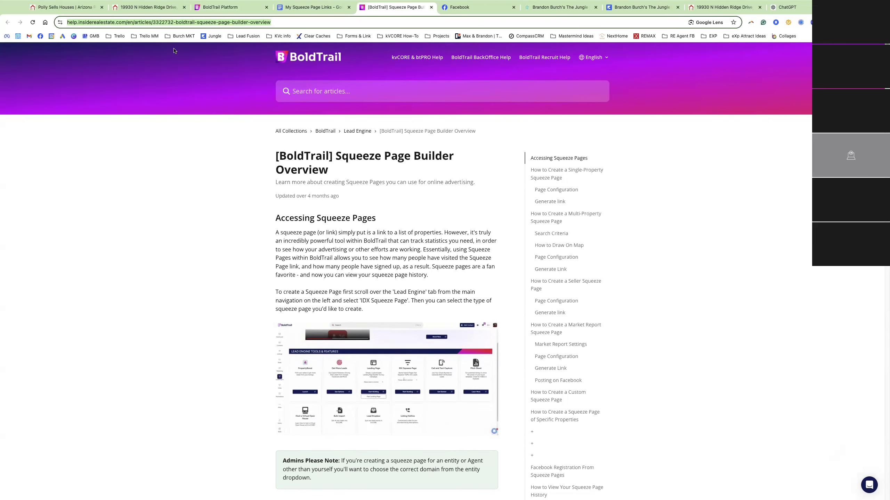
{"action": "left_click", "coordinate": [232, 9]}
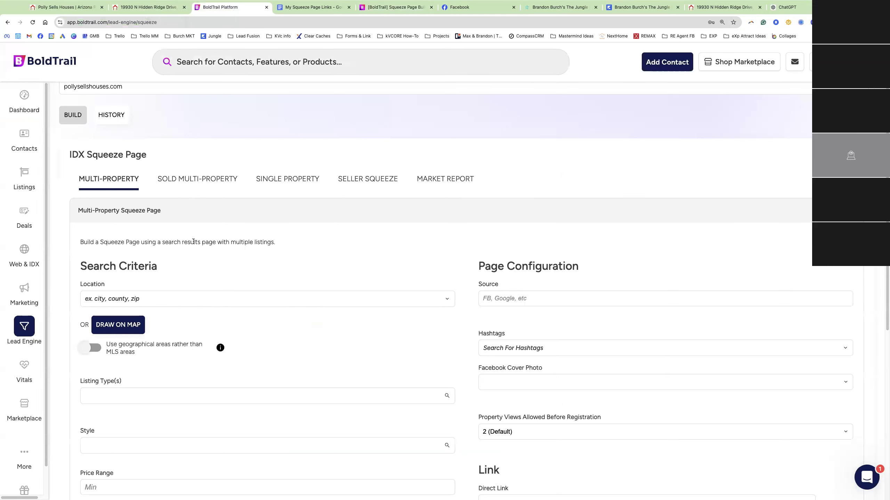